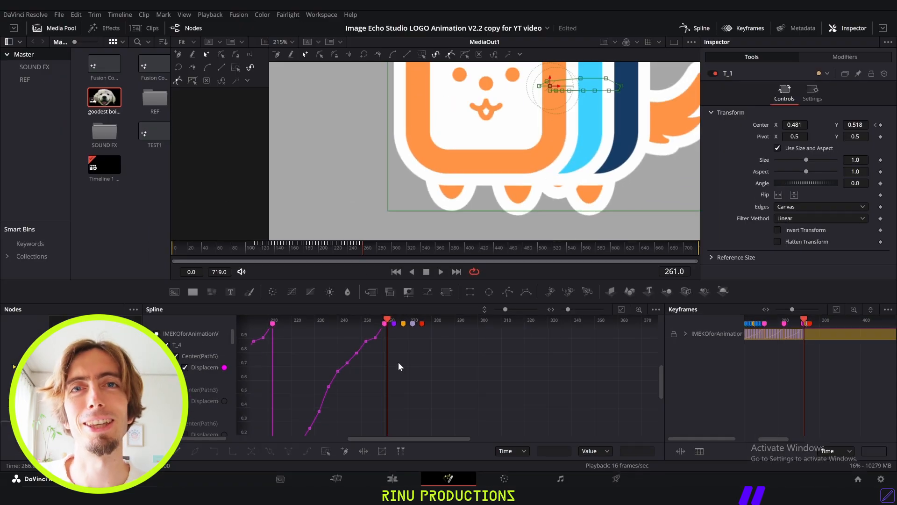
Step: Change the Center X value of the T_1 transform at frame 261
{"action": "scroll", "coordinate": [376, 288], "scroll_direction": "left", "scroll_amount": 1}
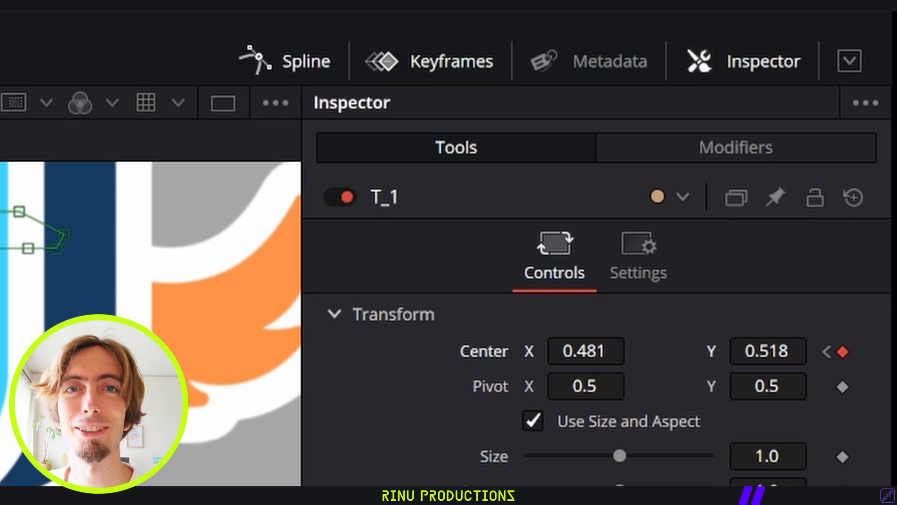
{"action": "left_click_drag", "start_coordinate": [586, 351], "coordinate": [538, 351]}
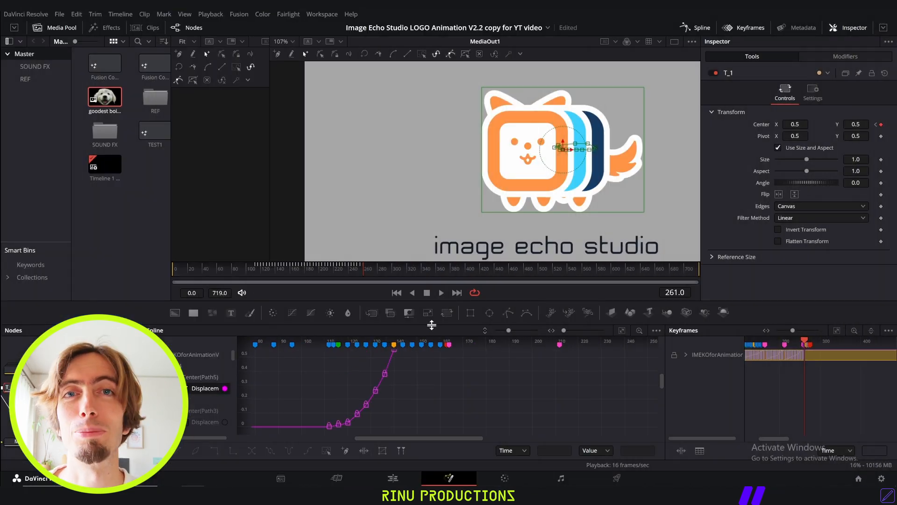
Step: Duplicate the rising keyframes of T_4's displacement curve, excluding the first one, as a loop with 2 repetitions
{"action": "left_click_drag", "start_coordinate": [427, 323], "coordinate": [427, 185]}
{"action": "scroll", "coordinate": [414, 286], "scroll_direction": "up", "scroll_amount": 3}
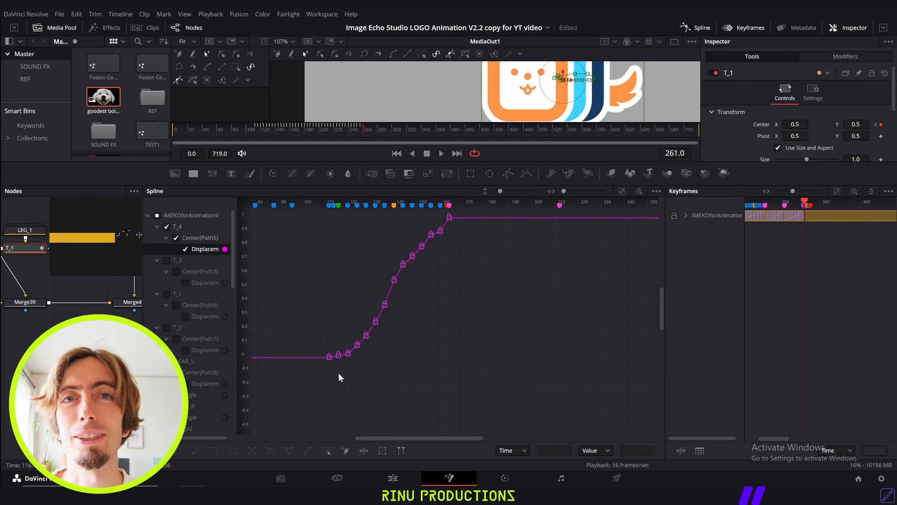
{"action": "left_click_drag", "start_coordinate": [334, 371], "coordinate": [478, 195]}
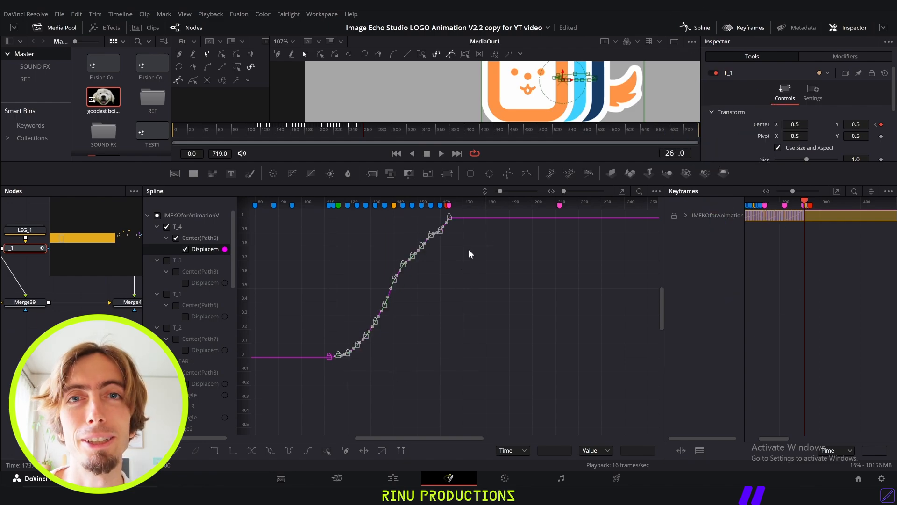
{"action": "right_click", "coordinate": [409, 264]}
{"action": "mouse_move", "coordinate": [474, 231]}
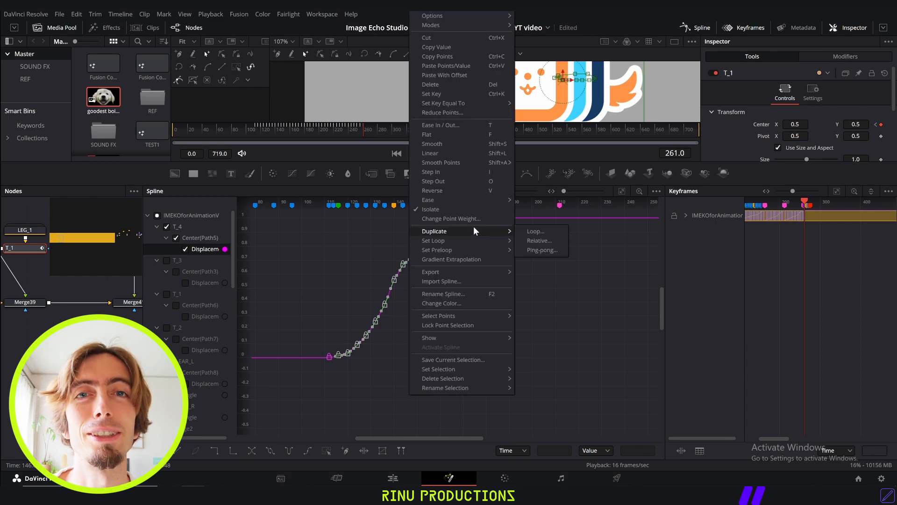
{"action": "left_click", "coordinate": [536, 232]}
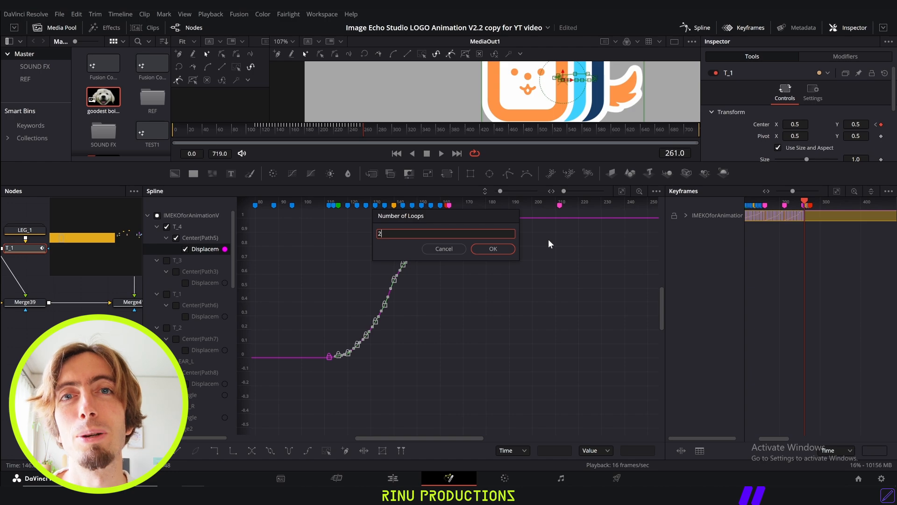
{"action": "key", "text": "Return"}
Step: Inspect the looped section of the curve and play the logo animation from shortly after frame 100
{"action": "scroll", "coordinate": [548, 240], "scroll_direction": "right", "scroll_amount": 5}
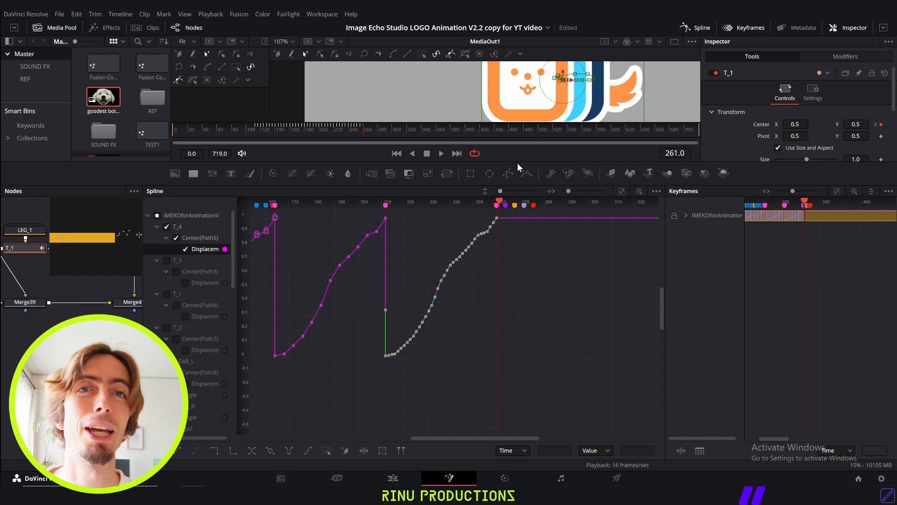
{"action": "left_click_drag", "start_coordinate": [517, 163], "coordinate": [538, 337]}
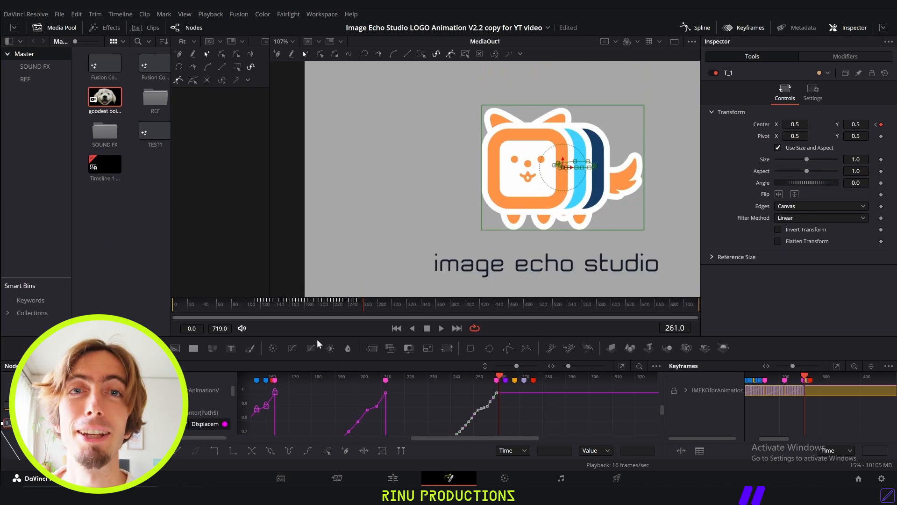
{"action": "left_click", "coordinate": [254, 303]}
{"action": "key", "text": "space"}
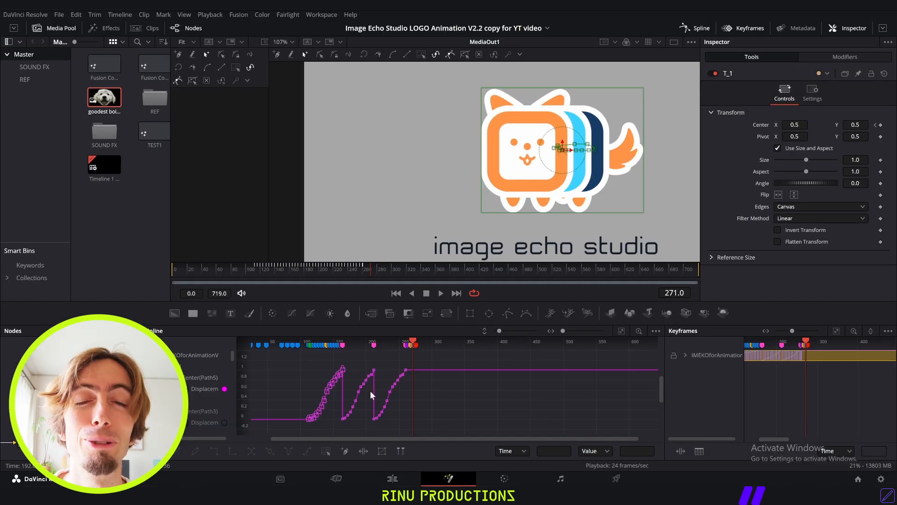
Step: Select the original keyframes in the first rise of T_4's displacement curve
{"action": "left_click_drag", "start_coordinate": [434, 423], "coordinate": [374, 369]}
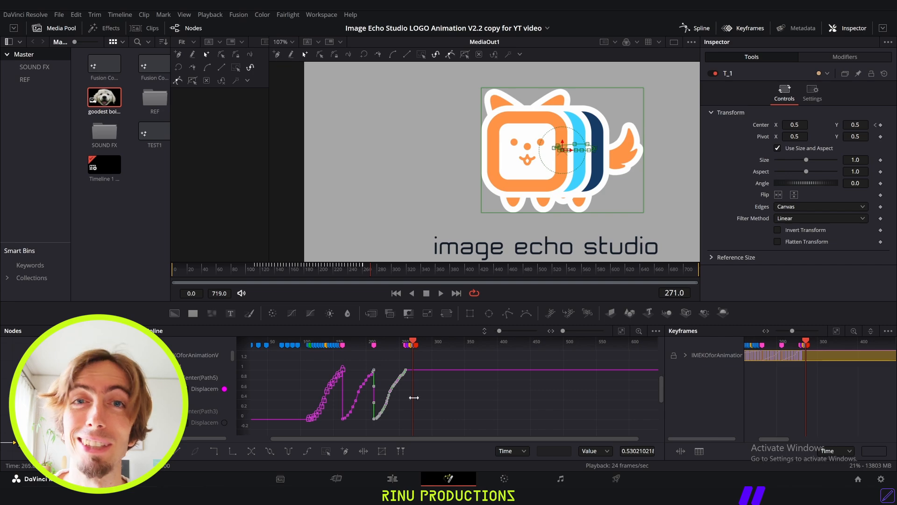
{"action": "left_click", "coordinate": [408, 407]}
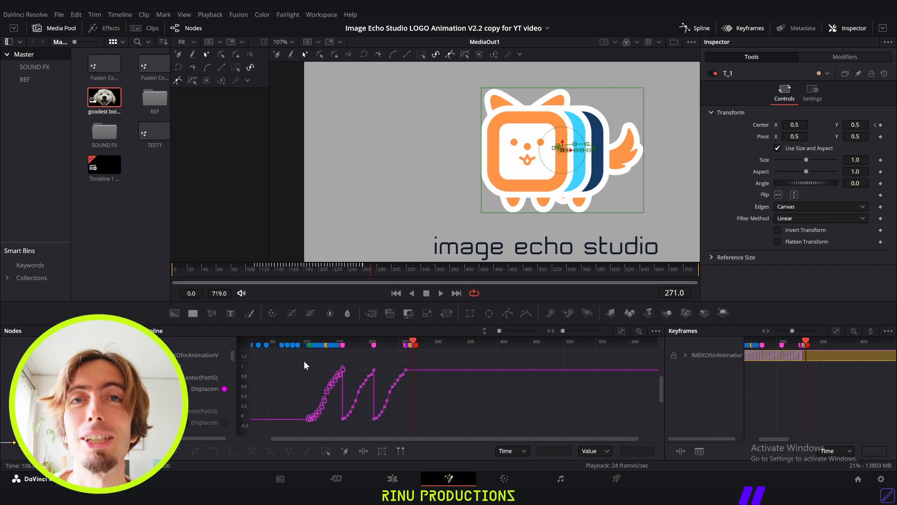
{"action": "left_click_drag", "start_coordinate": [302, 362], "coordinate": [344, 426]}
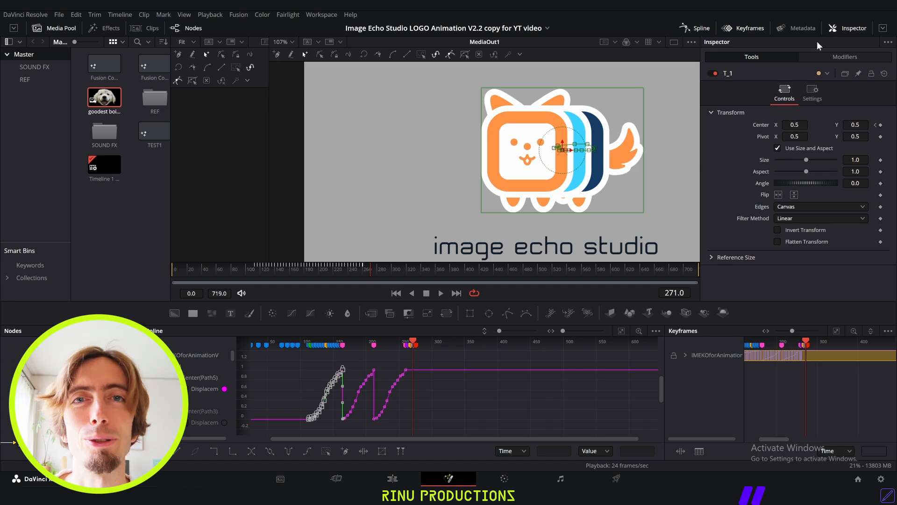
Step: Open T_1's Path6 modifier and lower its Displacement value
{"action": "left_click", "coordinate": [844, 57]}
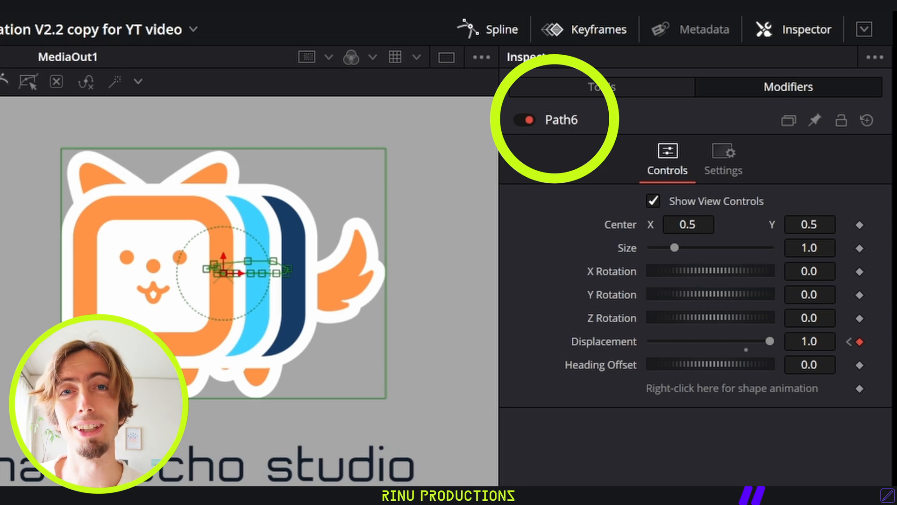
{"action": "left_click_drag", "start_coordinate": [767, 346], "coordinate": [749, 344]}
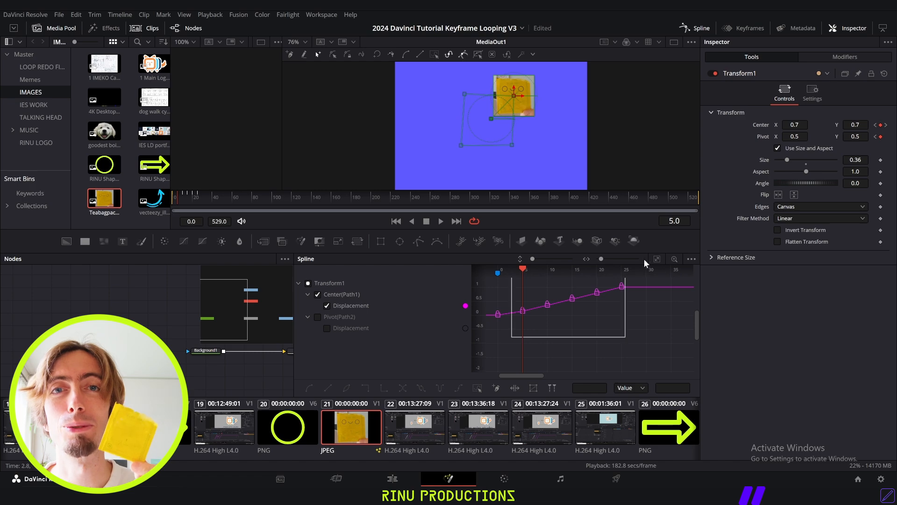
Step: Duplicate Transform1's selected displacement keyframes from frame 5 to 25 as two loops
{"action": "right_click", "coordinate": [584, 314]}
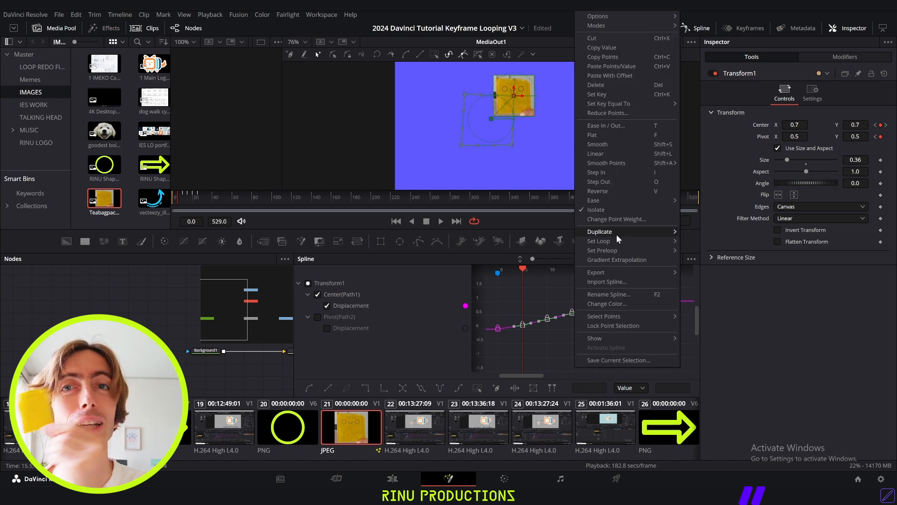
{"action": "left_click", "coordinate": [706, 228]}
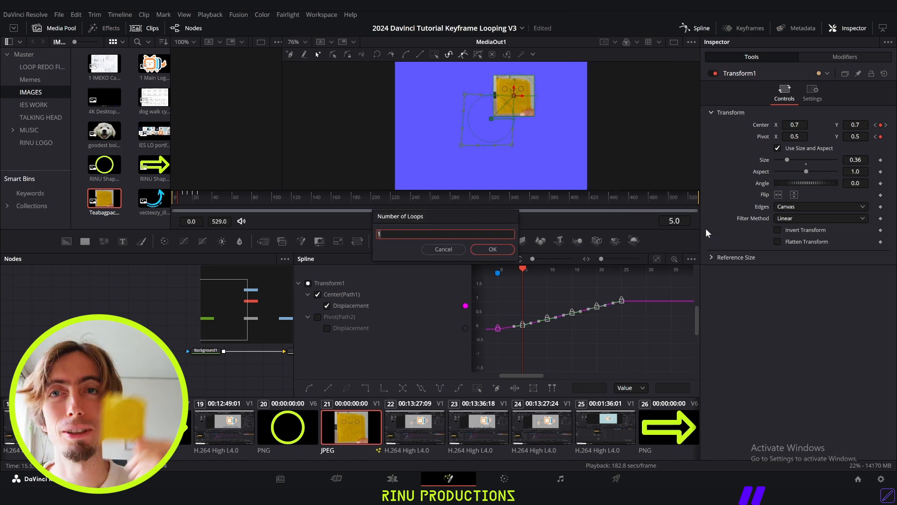
{"action": "key", "text": "Return"}
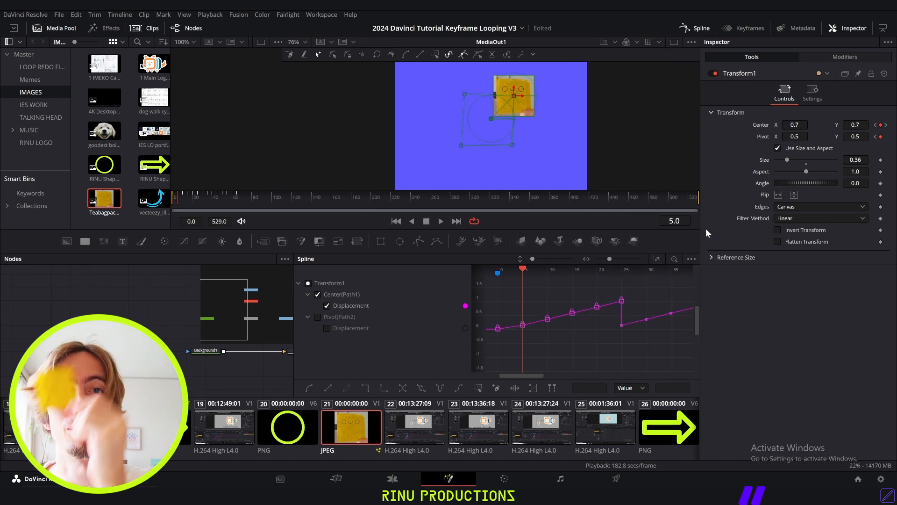
Step: Fit the displacement curve in view and play the looped image animation
{"action": "left_click", "coordinate": [657, 258]}
{"action": "key", "text": "space"}
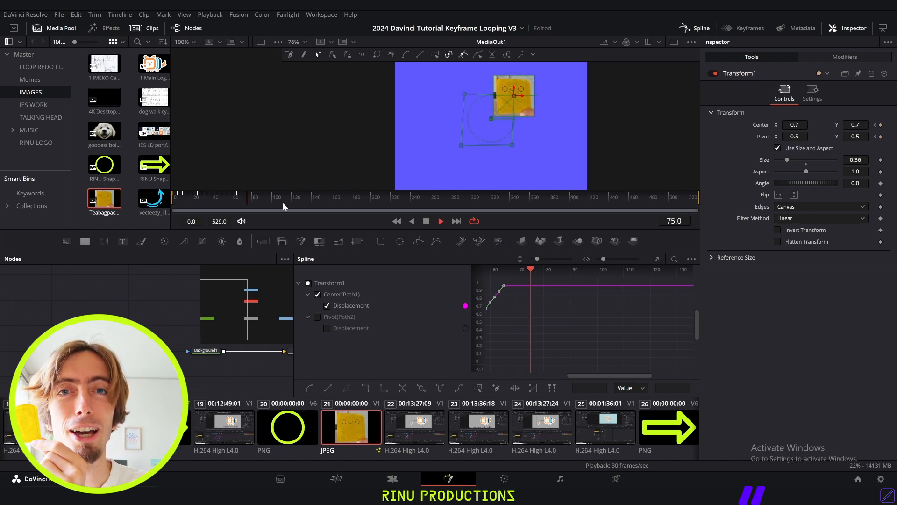
{"action": "key", "text": "space"}
Step: Add a Center keyframe to Transform1 at frame 80 and set Center X to -0.105
{"action": "left_click_drag", "start_coordinate": [294, 323], "coordinate": [77, 322]}
{"action": "left_click", "coordinate": [880, 125]}
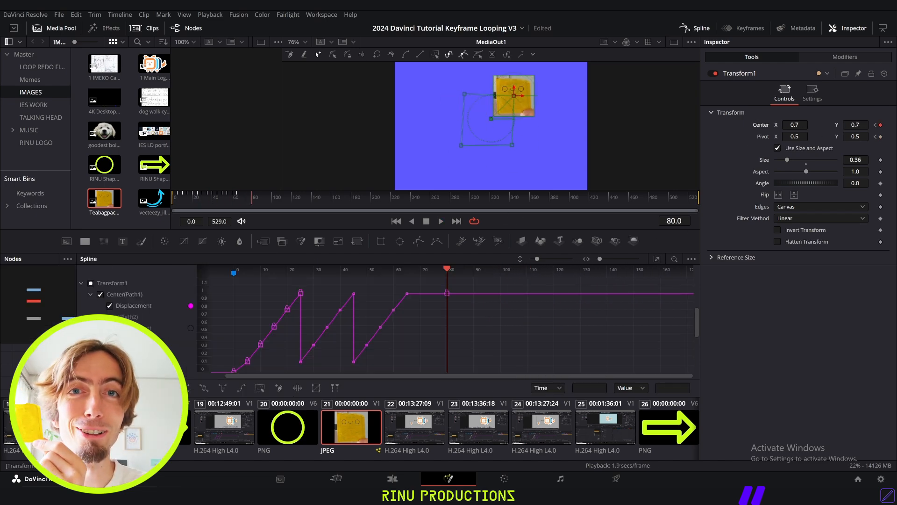
{"action": "left_click_drag", "start_coordinate": [794, 125], "coordinate": [419, 124]}
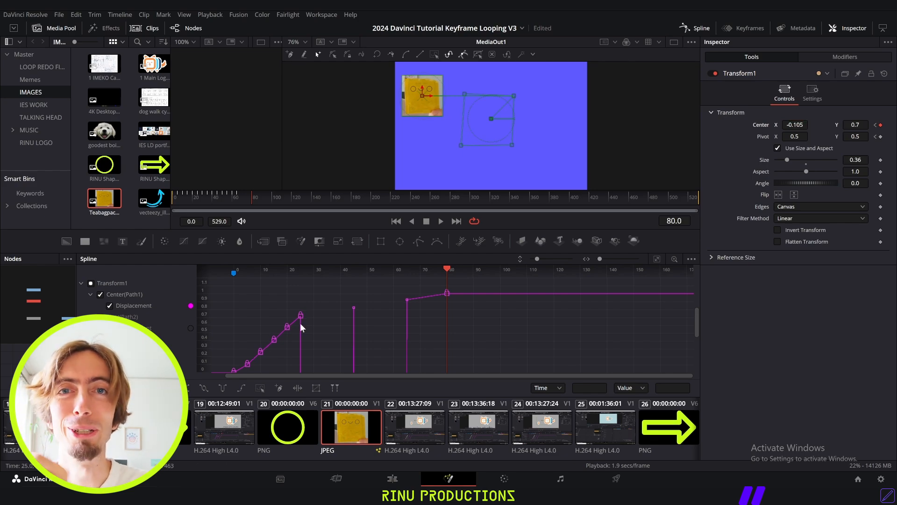
Step: Examine the full displacement curve and play the animation to check how the added keyframe affects the loops
{"action": "scroll", "coordinate": [300, 324], "scroll_direction": "down", "scroll_amount": 8}
{"action": "scroll", "coordinate": [300, 324], "scroll_direction": "down", "scroll_amount": 2}
{"action": "left_click_drag", "start_coordinate": [328, 268], "coordinate": [302, 260]}
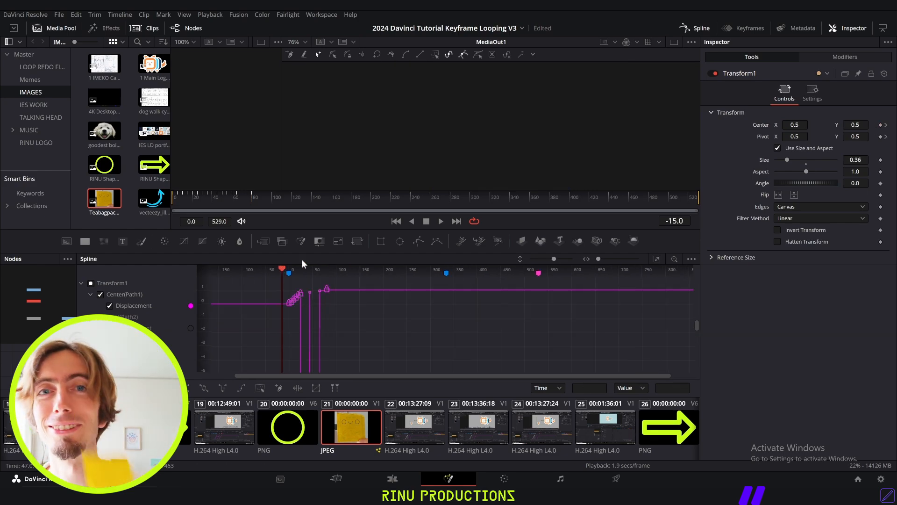
{"action": "key", "text": "space"}
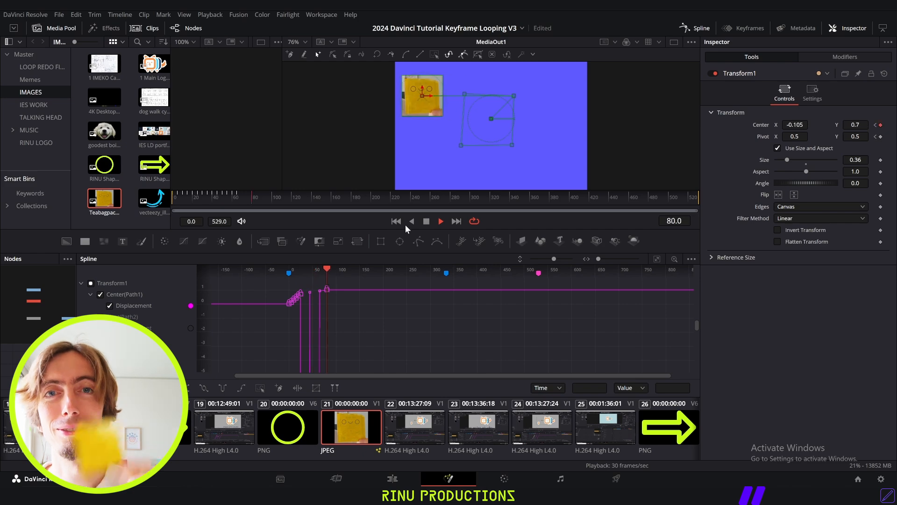
{"action": "left_click_drag", "start_coordinate": [355, 252], "coordinate": [328, 277]}
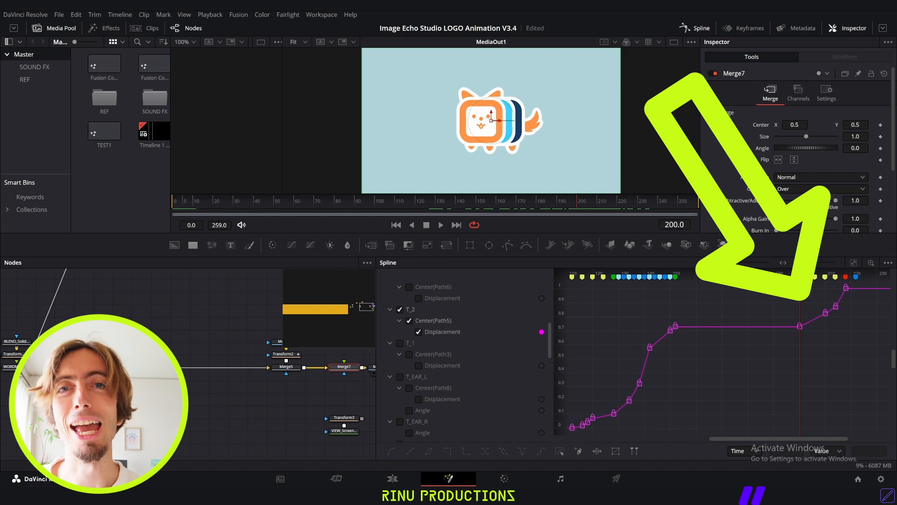
Step: Duplicate T_2's displacement keyframes from frame 128 to the start of the plateau as two loops, and play the result
{"action": "left_click_drag", "start_coordinate": [800, 274], "coordinate": [614, 281]}
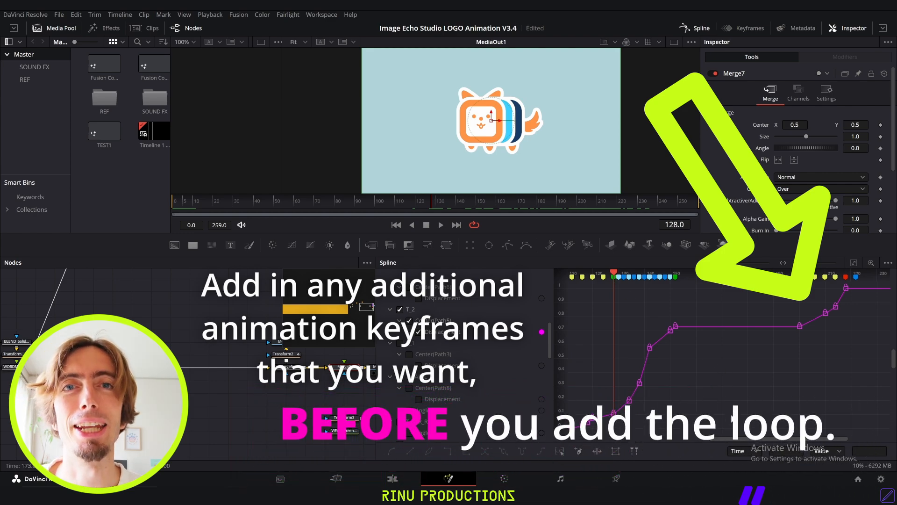
{"action": "left_click_drag", "start_coordinate": [732, 414], "coordinate": [612, 312]}
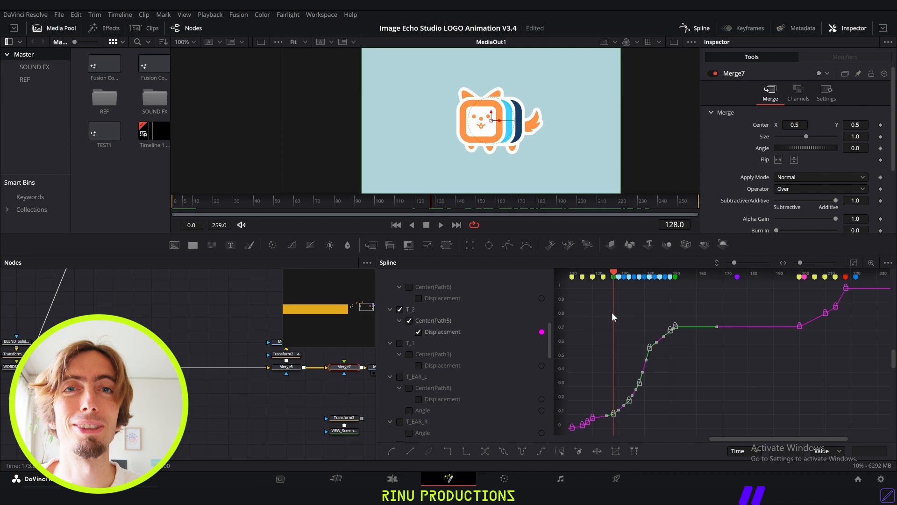
{"action": "right_click", "coordinate": [675, 343]}
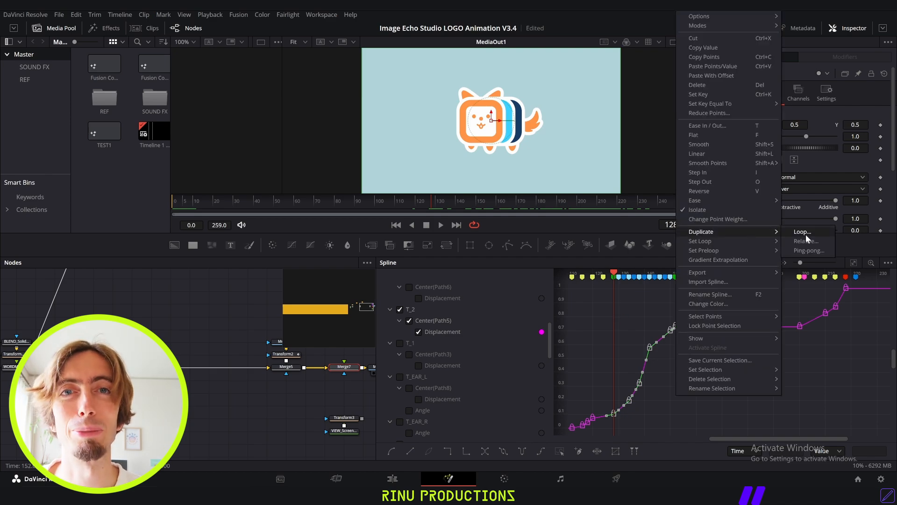
{"action": "left_click", "coordinate": [802, 232]}
{"action": "key", "text": "Return"}
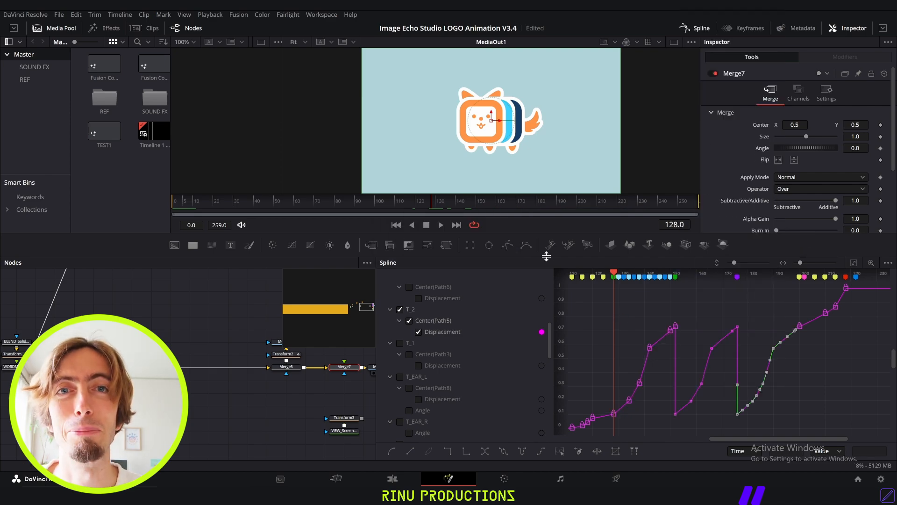
{"action": "key", "text": "space"}
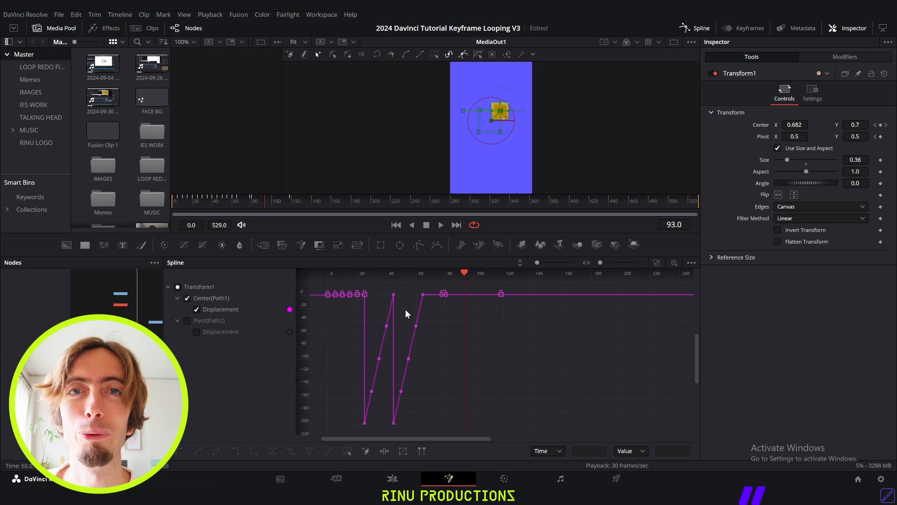
Step: Delete the looped keyframes that follow the original six on Transform1's displacement curve
{"action": "left_click_drag", "start_coordinate": [379, 293], "coordinate": [428, 386]}
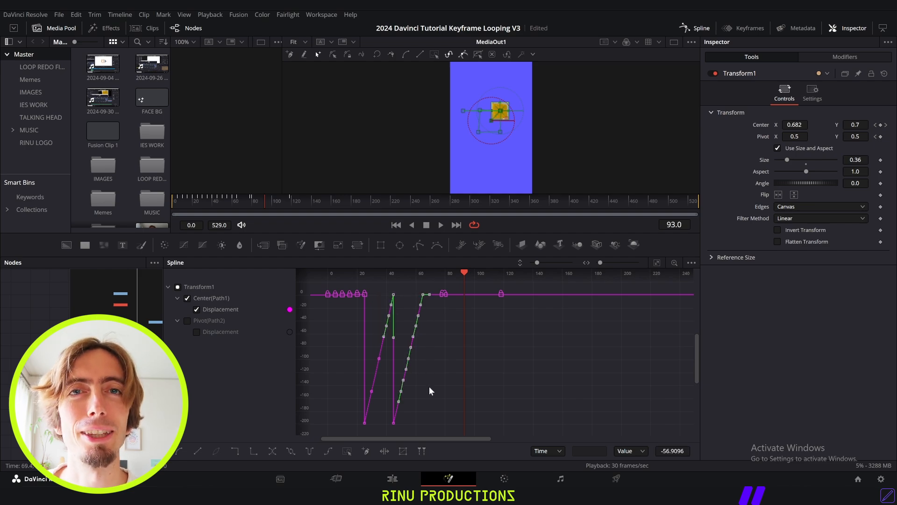
{"action": "scroll", "coordinate": [430, 369], "scroll_direction": "down", "scroll_amount": 1}
{"action": "key", "text": "Delete"}
{"action": "left_click_drag", "start_coordinate": [428, 429], "coordinate": [323, 319]}
{"action": "key", "text": "Delete"}
{"action": "scroll", "coordinate": [350, 327], "scroll_direction": "up", "scroll_amount": 3}
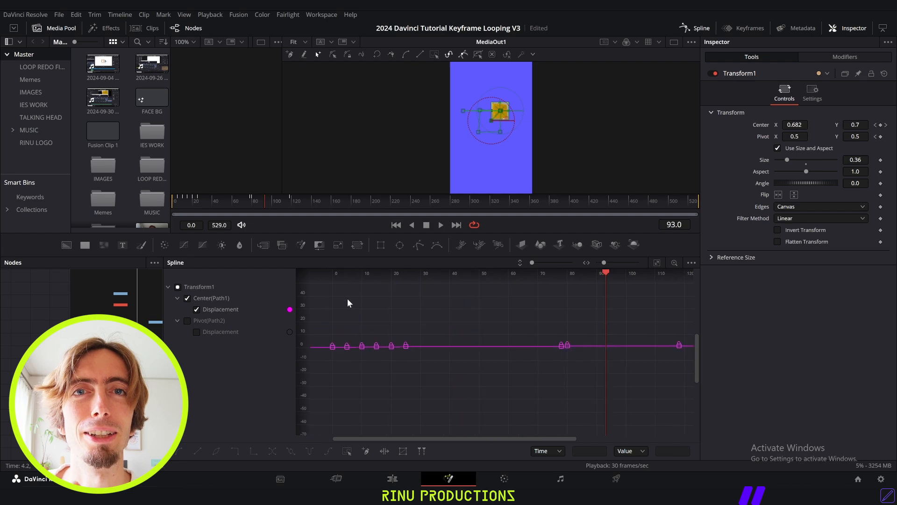
{"action": "scroll", "coordinate": [388, 347], "scroll_direction": "up", "scroll_amount": 6}
{"action": "scroll", "coordinate": [388, 347], "scroll_direction": "down", "scroll_amount": 8}
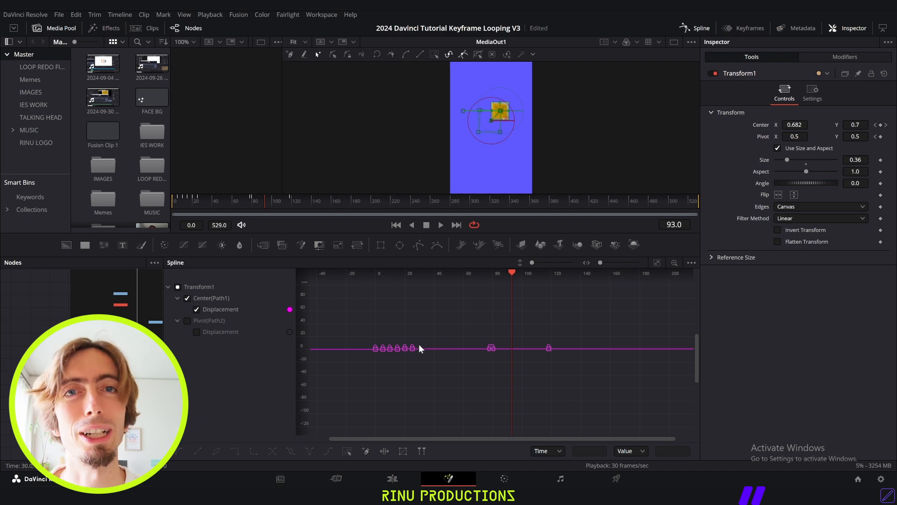
Step: Delete the three remaining keyframes after the original group on Transform1's displacement curve
{"action": "left_click_drag", "start_coordinate": [478, 358], "coordinate": [563, 323]}
{"action": "key", "text": "Delete"}
{"action": "scroll", "coordinate": [514, 334], "scroll_direction": "down", "scroll_amount": 1}
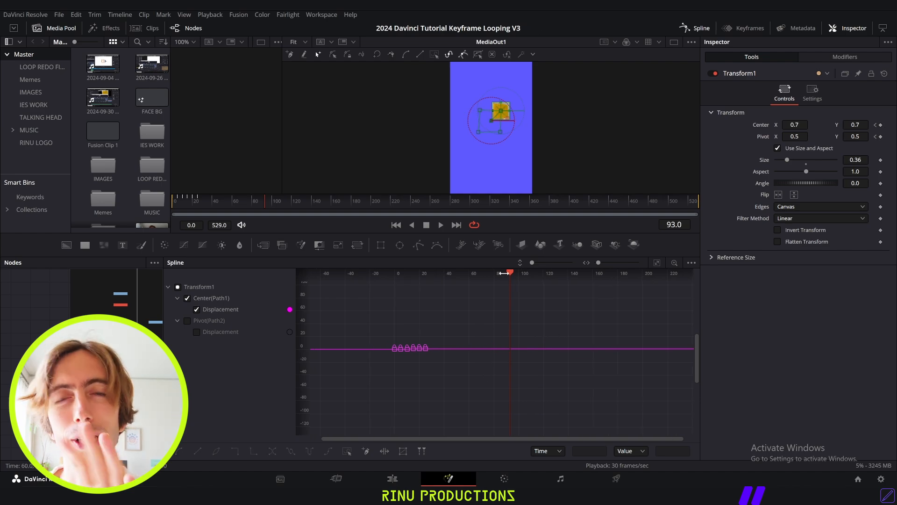
Step: Add a Center keyframe to Transform1 at about frame 100, and at frame 104 move the image to about X -0.167, Y -0.196
{"action": "left_click_drag", "start_coordinate": [510, 272], "coordinate": [518, 274]}
{"action": "left_click", "coordinate": [880, 125]}
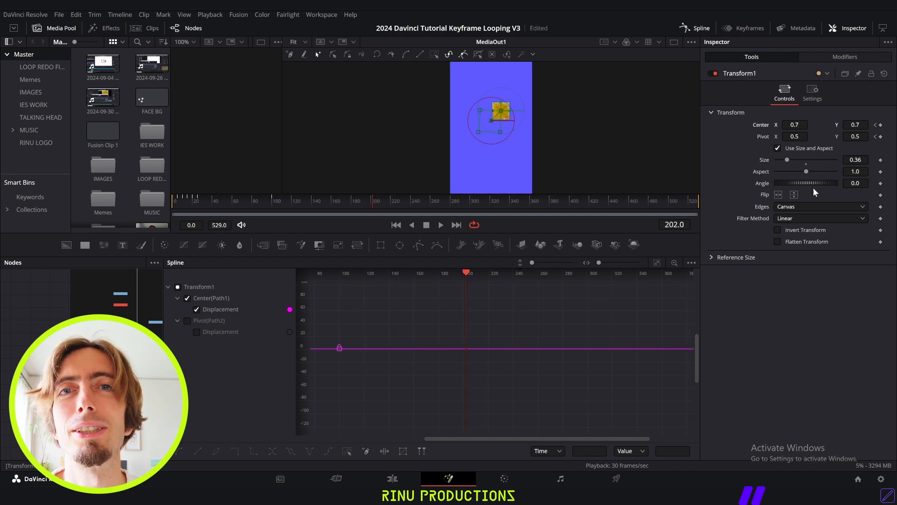
{"action": "left_click_drag", "start_coordinate": [435, 256], "coordinate": [429, 286]}
{"action": "left_click_drag", "start_coordinate": [503, 124], "coordinate": [452, 176]}
{"action": "scroll", "coordinate": [426, 390], "scroll_direction": "up", "scroll_amount": 2}
{"action": "scroll", "coordinate": [427, 390], "scroll_direction": "down", "scroll_amount": 1}
{"action": "left_click", "coordinate": [588, 303]}
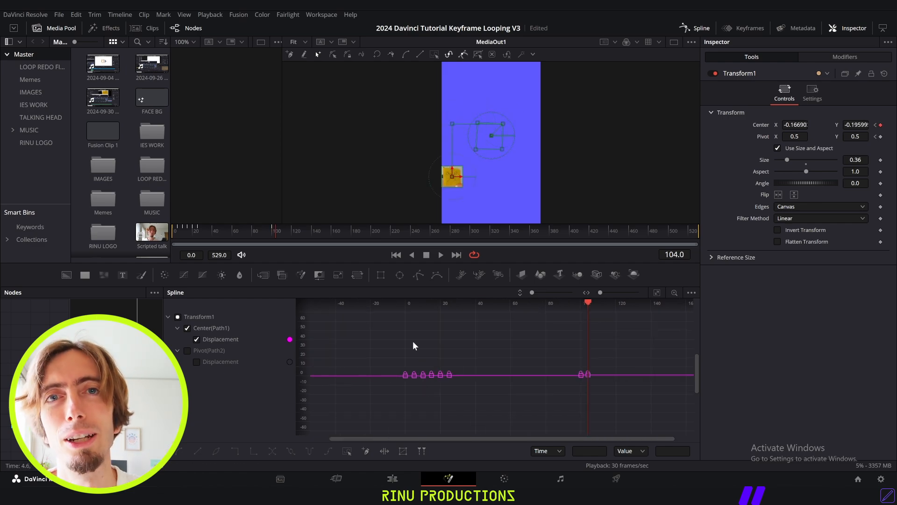
Step: Duplicate the original group of Transform1's displacement keyframes, except the first one, as two loops
{"action": "left_click_drag", "start_coordinate": [413, 341], "coordinate": [454, 377]}
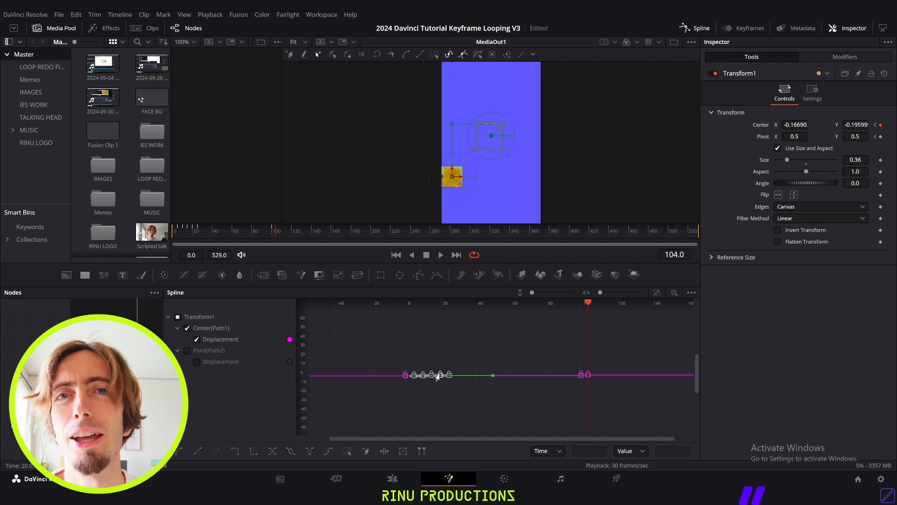
{"action": "right_click", "coordinate": [437, 377]}
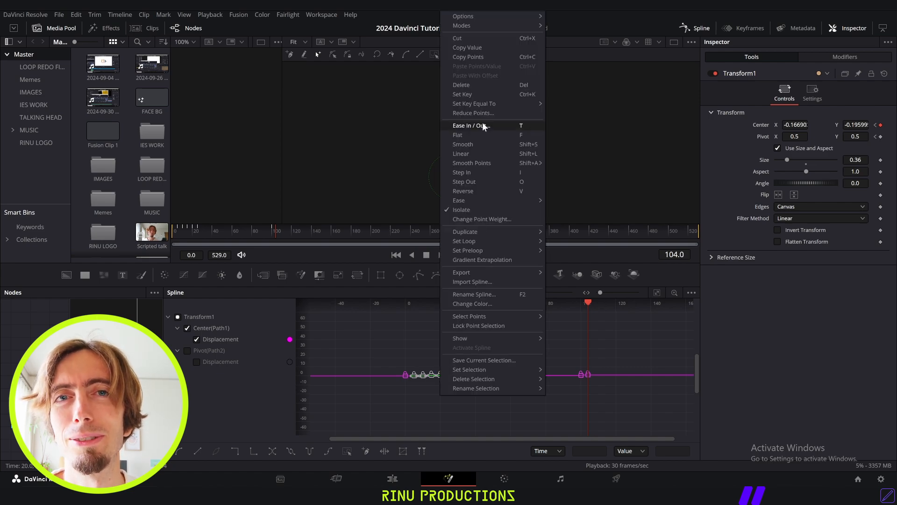
{"action": "mouse_move", "coordinate": [511, 243]}
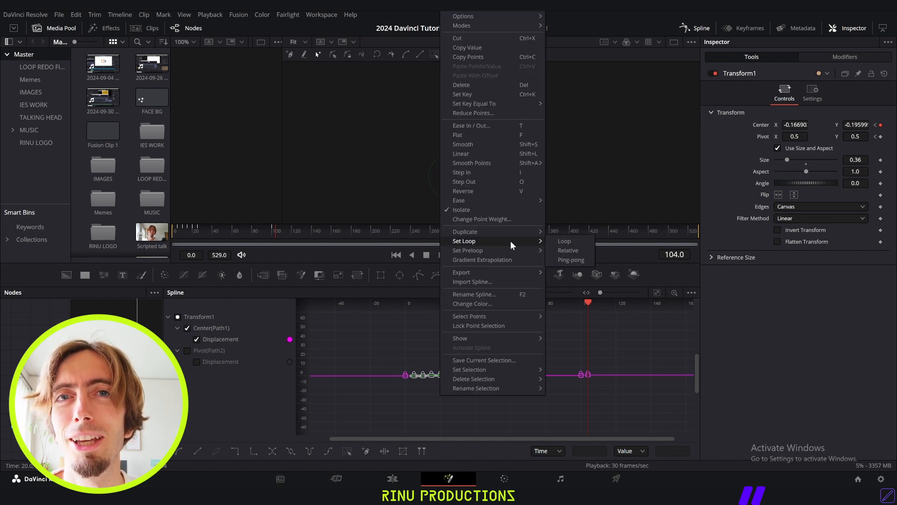
{"action": "mouse_move", "coordinate": [527, 230]}
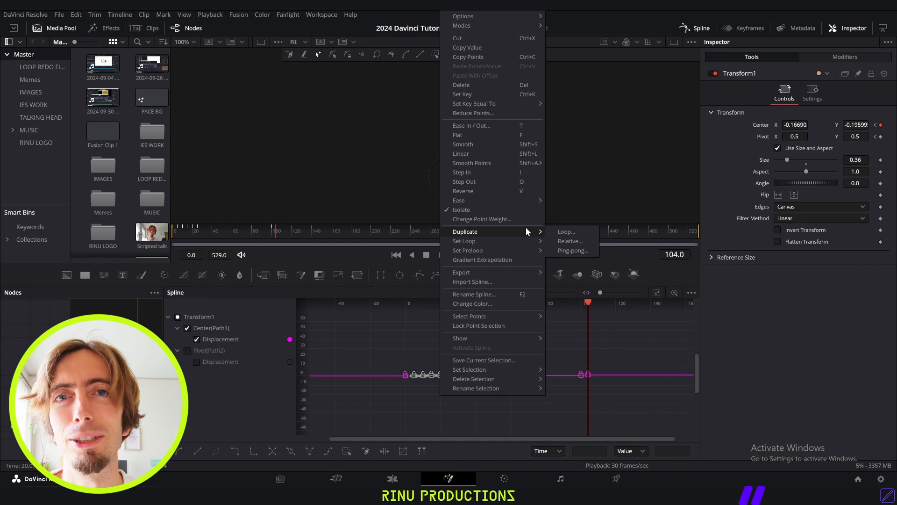
{"action": "left_click", "coordinate": [578, 231]}
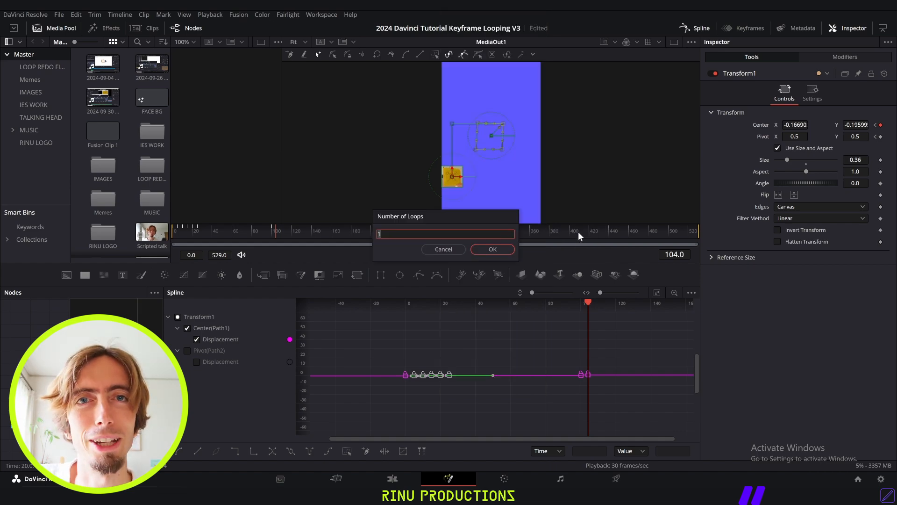
{"action": "type", "text": "2"}
{"action": "key", "text": "Return"}
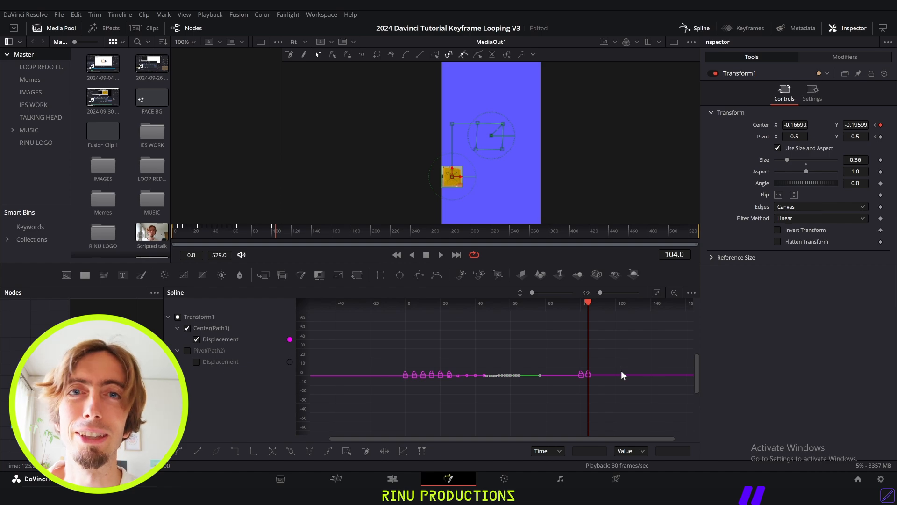
Step: Fit Transform1's whole displacement curve in the spline editor and play the looped animation from the start
{"action": "left_click", "coordinate": [660, 291]}
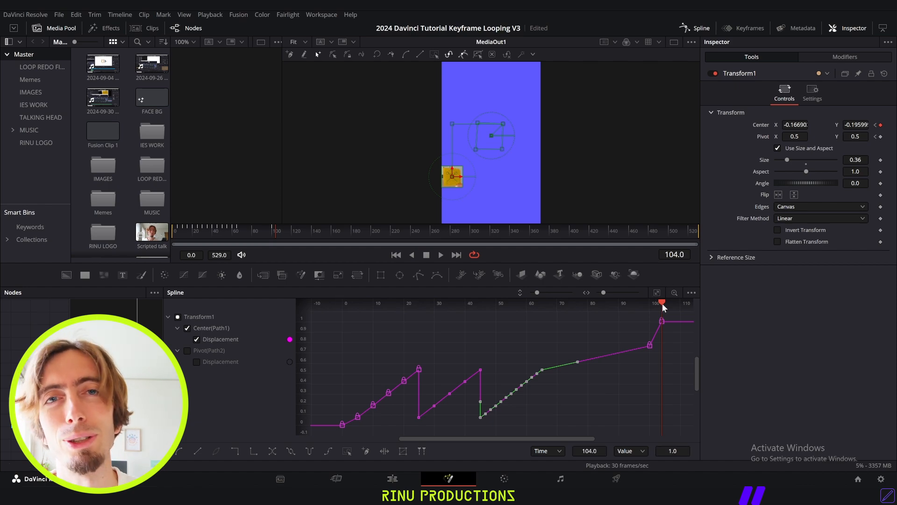
{"action": "left_click_drag", "start_coordinate": [662, 303], "coordinate": [324, 325]}
{"action": "key", "text": "space"}
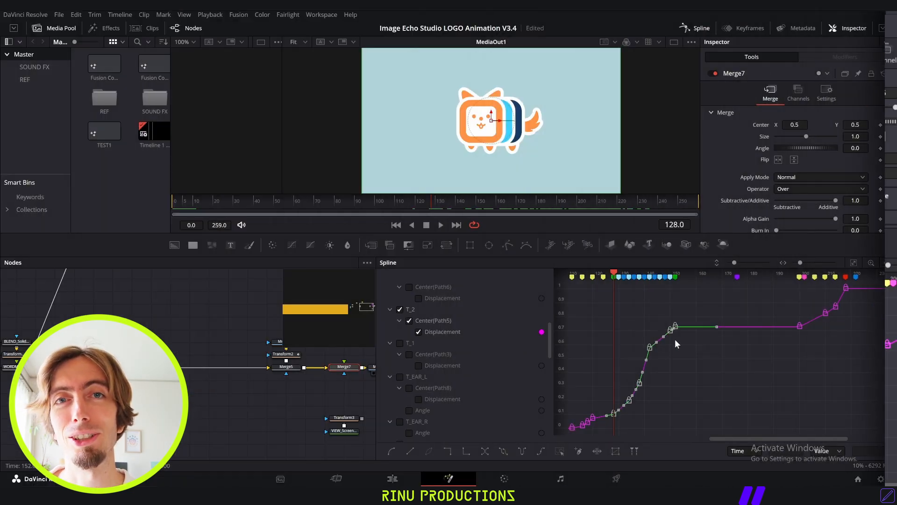
Step: Duplicate T_2's selected displacement keyframes before the plateau as two loops, and play the animation
{"action": "right_click", "coordinate": [675, 329]}
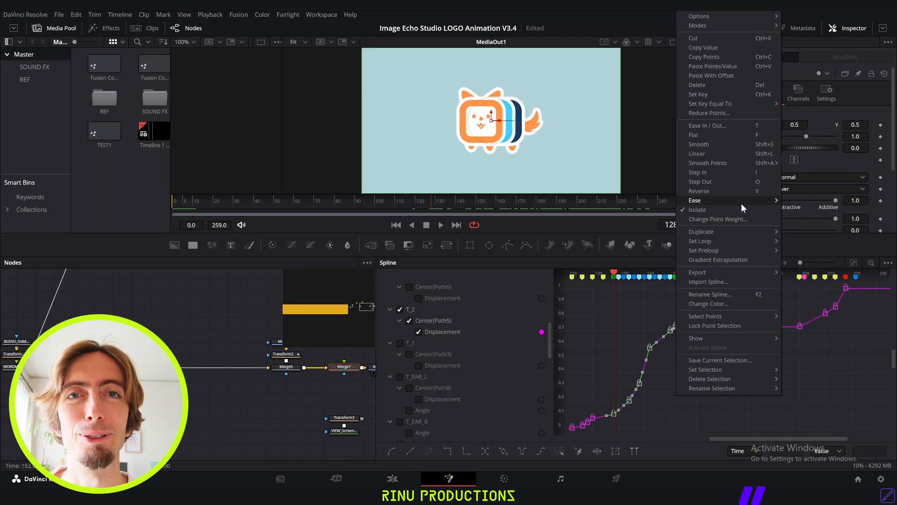
{"action": "mouse_move", "coordinate": [758, 235]}
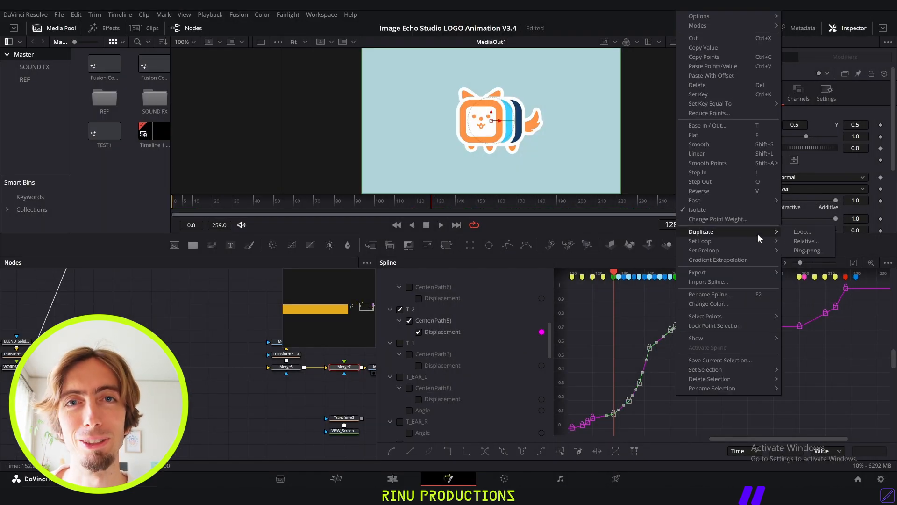
{"action": "left_click", "coordinate": [805, 235]}
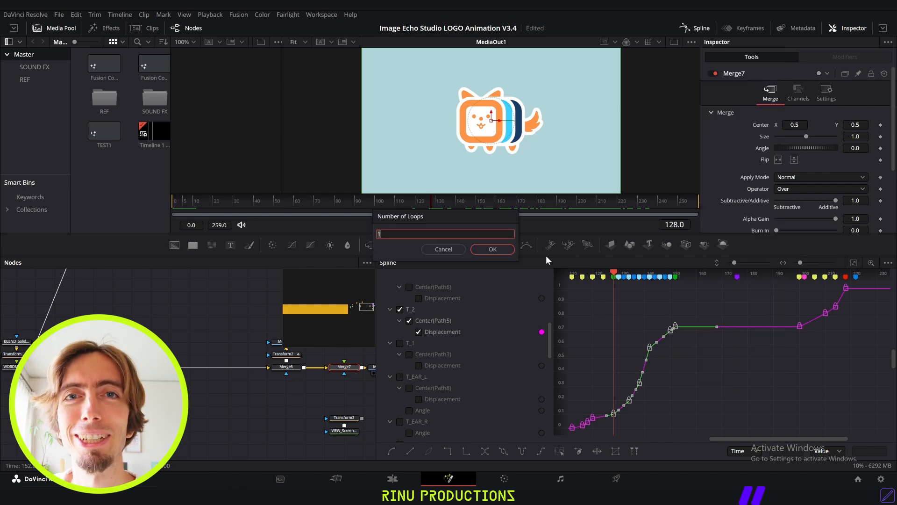
{"action": "key", "text": "Return"}
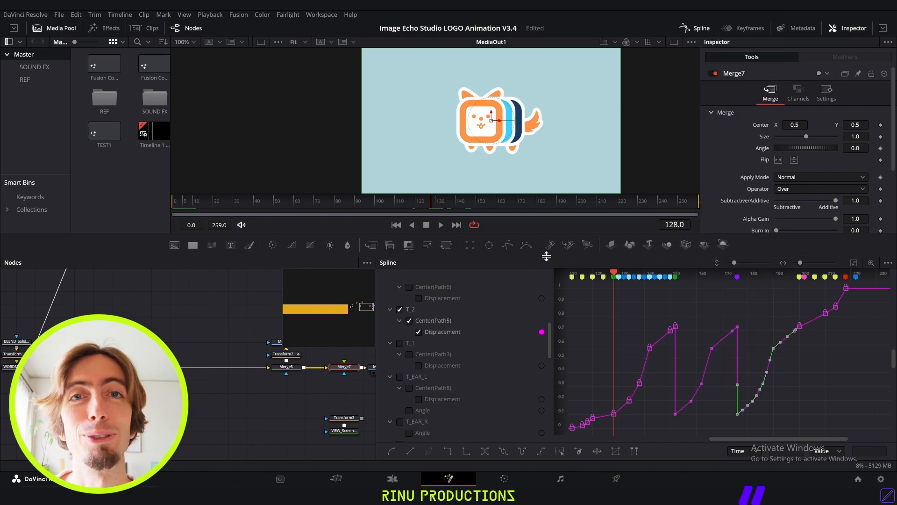
{"action": "key", "text": "space"}
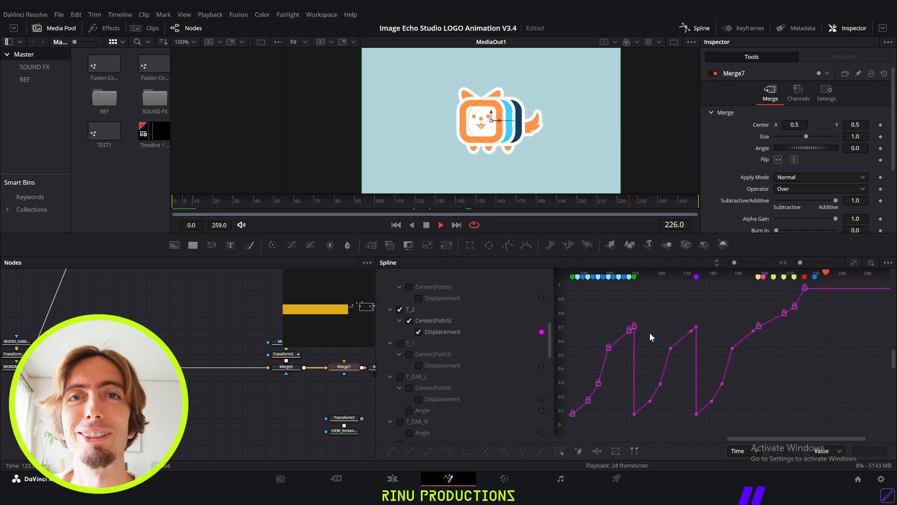
{"action": "key", "text": "space"}
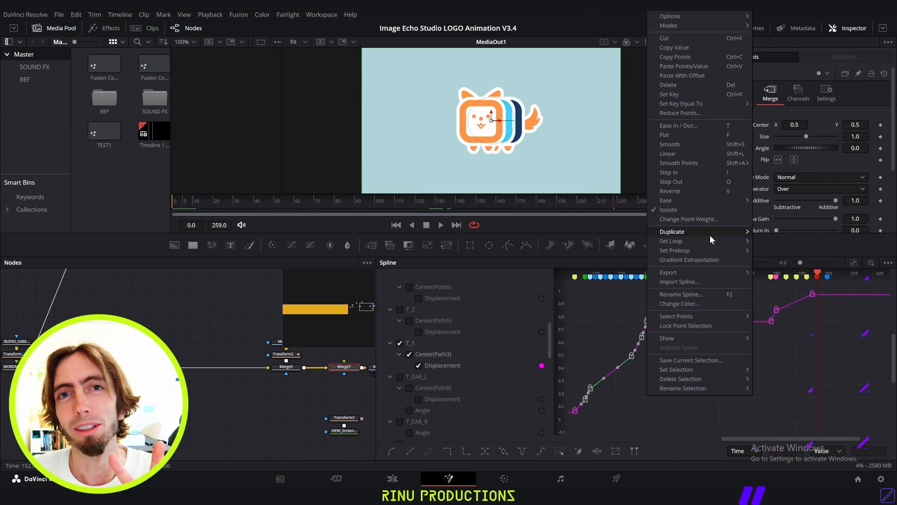
Step: Duplicate T_1's selected displacement keyframes as two loops
{"action": "mouse_move", "coordinate": [724, 240]}
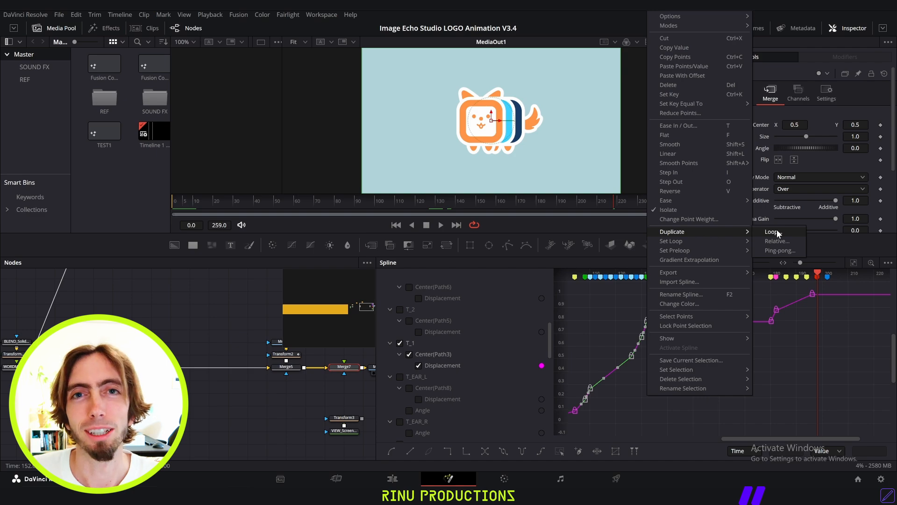
{"action": "left_click", "coordinate": [770, 232]}
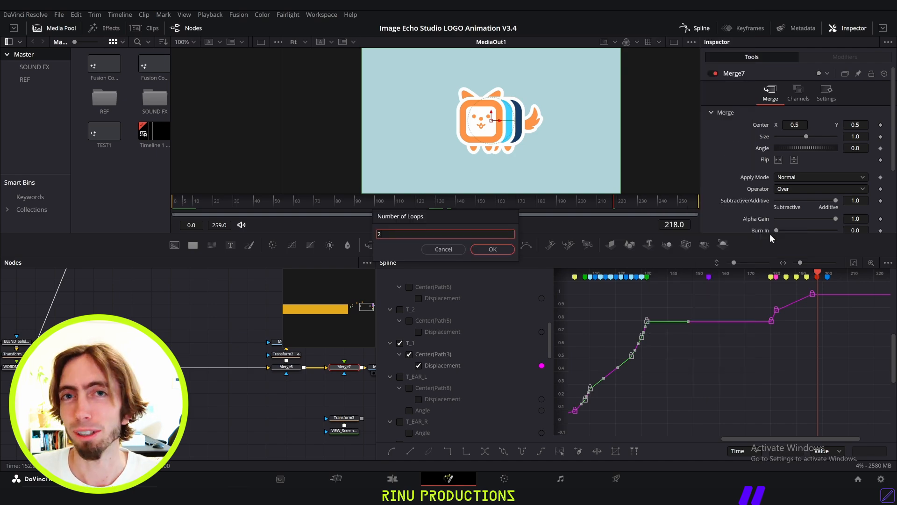
{"action": "key", "text": "Return"}
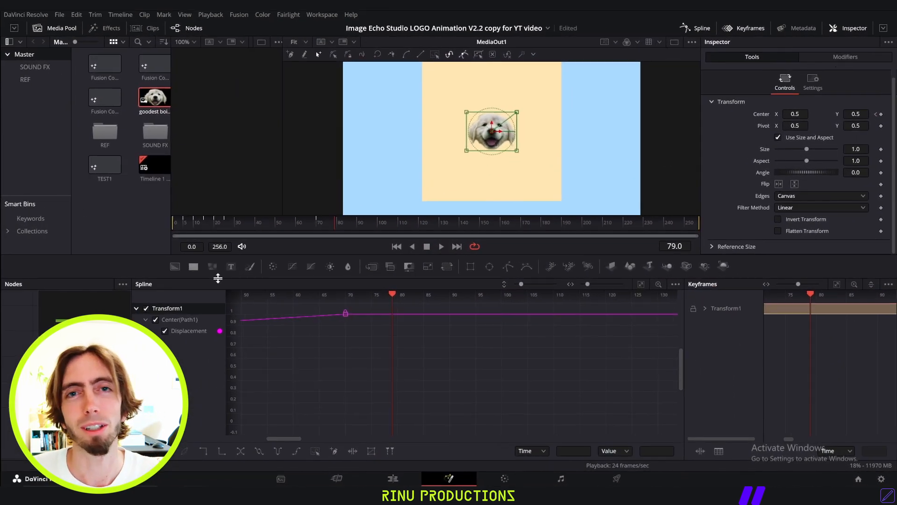
Step: Duplicate the displacement keyframes between the first and last on the dog image's Transform1 as two loops, and play from the start
{"action": "scroll", "coordinate": [259, 338], "scroll_direction": "left", "scroll_amount": 5}
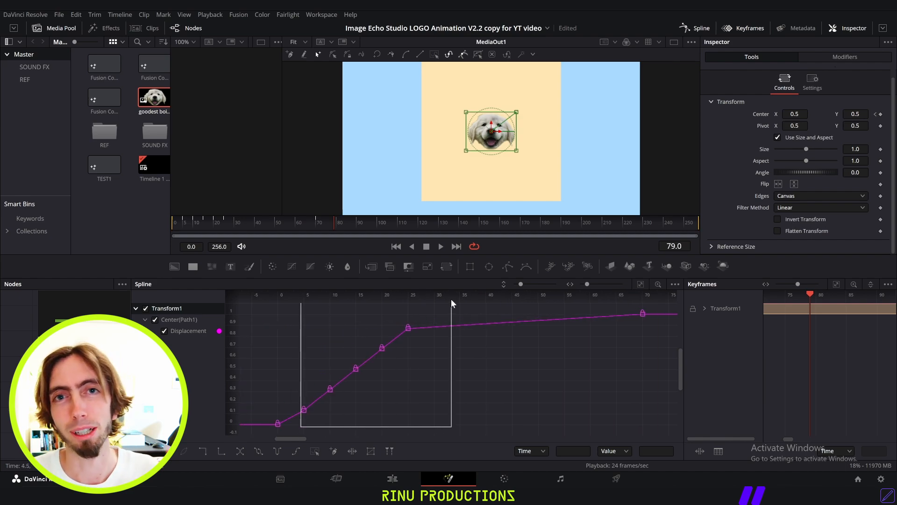
{"action": "left_click_drag", "start_coordinate": [451, 302], "coordinate": [452, 303]}
{"action": "right_click", "coordinate": [354, 369]}
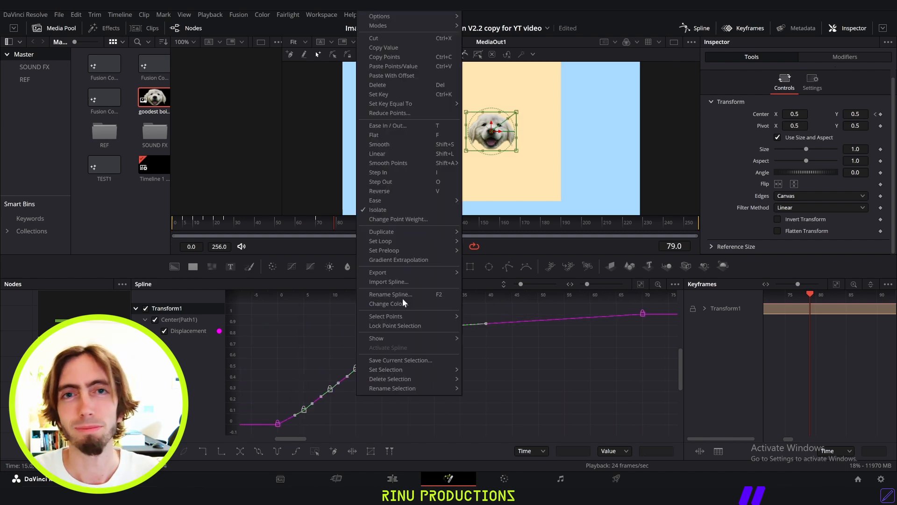
{"action": "mouse_move", "coordinate": [436, 234]}
{"action": "left_click", "coordinate": [481, 231]}
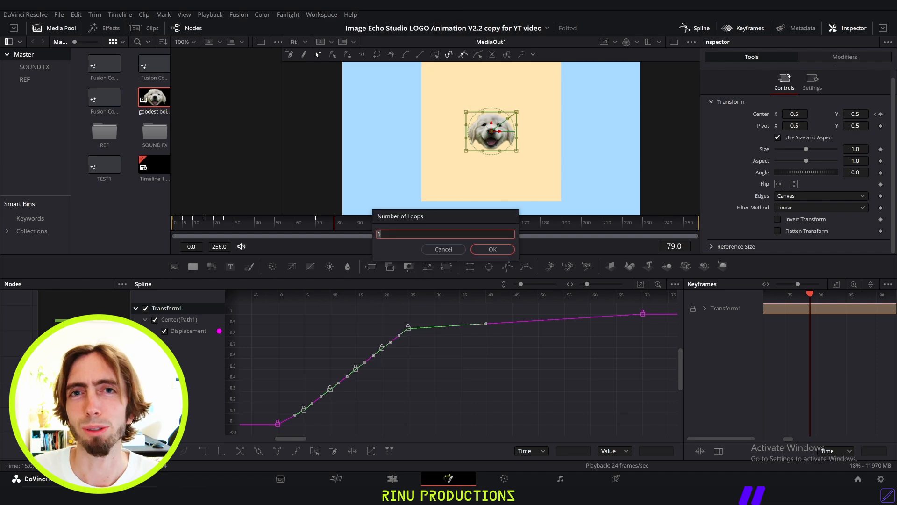
{"action": "type", "text": "2"}
{"action": "key", "text": "Return"}
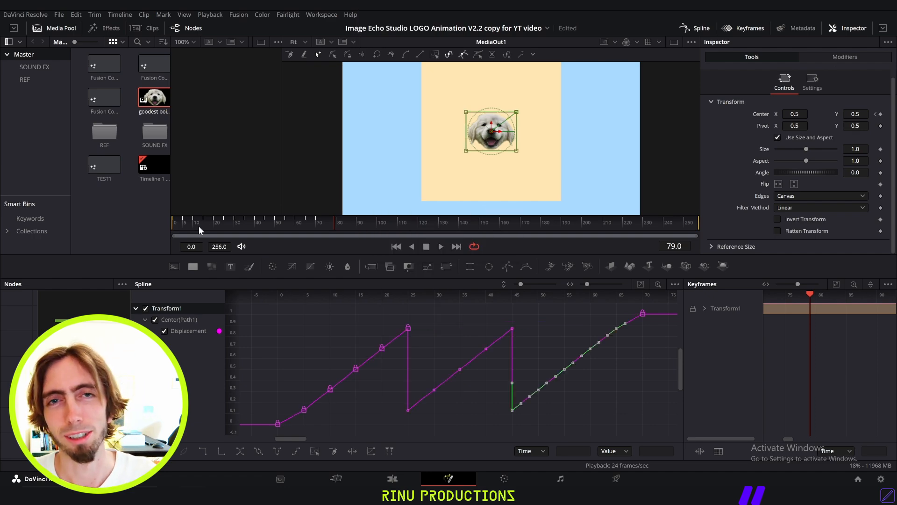
{"action": "left_click_drag", "start_coordinate": [198, 225], "coordinate": [94, 215]}
{"action": "key", "text": "space"}
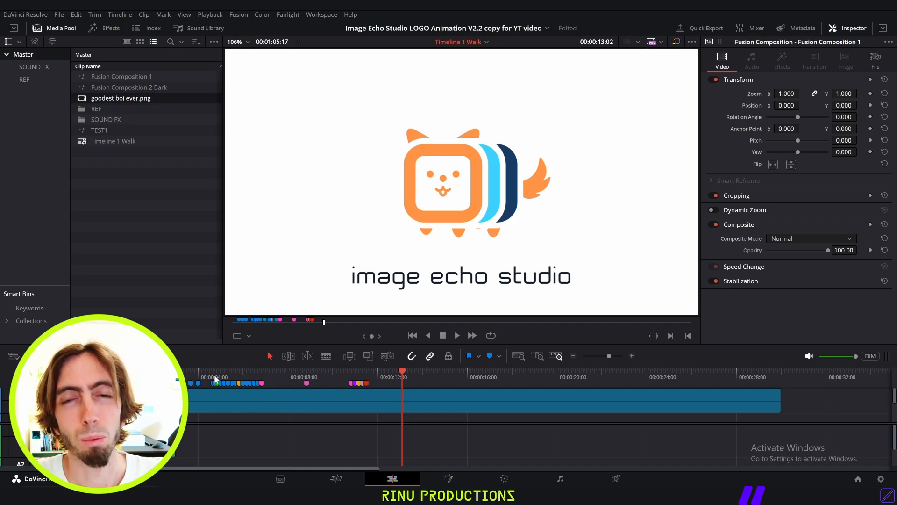
Step: Move the playhead to 00:00:04:16 on Timeline 1 Walk and open the Fusion composition clip on the Fusion page
{"action": "mouse_move", "coordinate": [213, 376]}
{"action": "left_mouse_down"}
{"action": "mouse_move", "coordinate": [187, 374]}
{"action": "mouse_move", "coordinate": [213, 374]}
{"action": "left_mouse_up"}
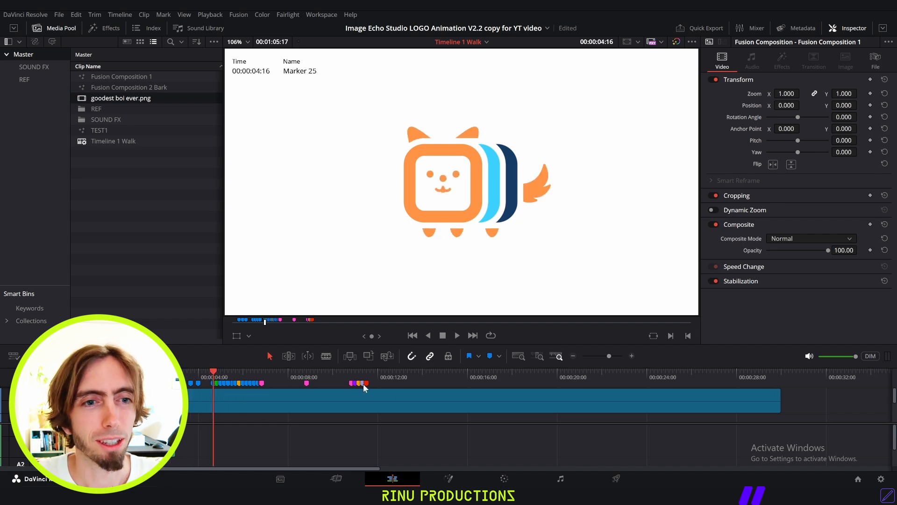
{"action": "left_click", "coordinate": [243, 412]}
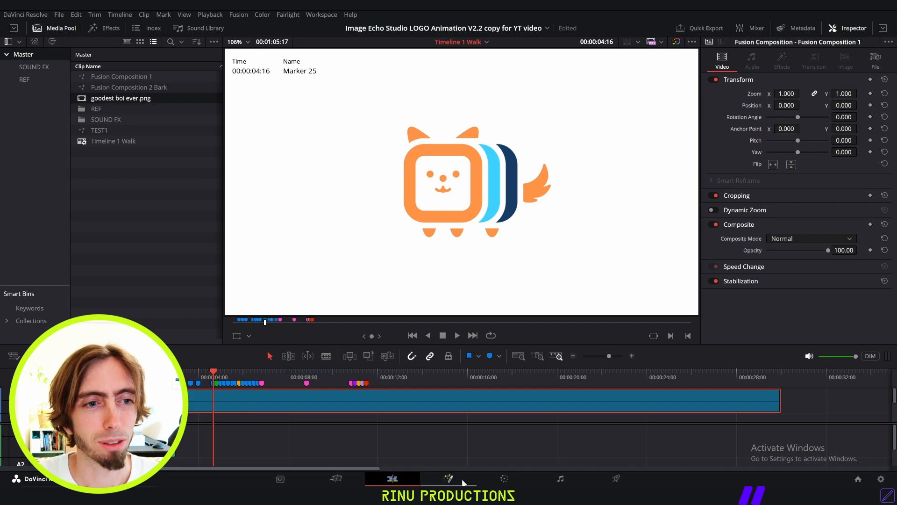
{"action": "left_click", "coordinate": [449, 478]}
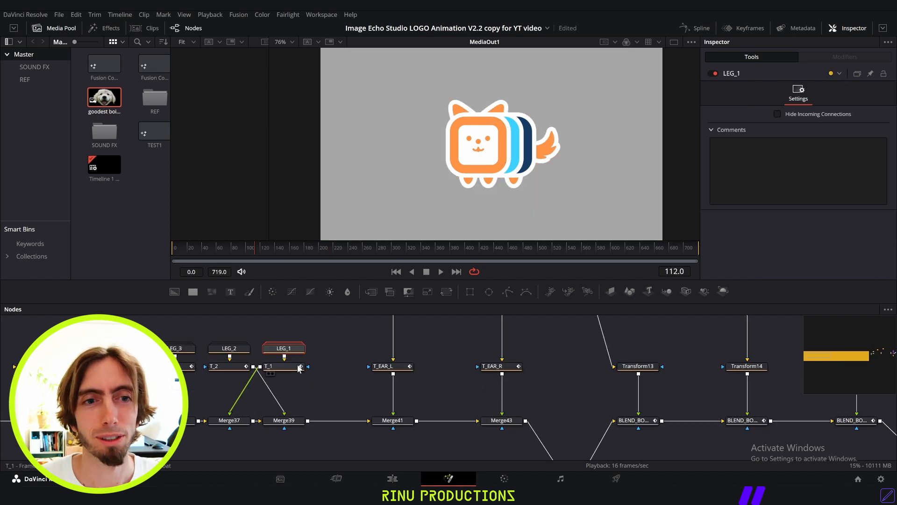
Step: Add an unconnected Transform node near LEG_1 in the node graph, and select the T_1 node
{"action": "left_click", "coordinate": [299, 368]}
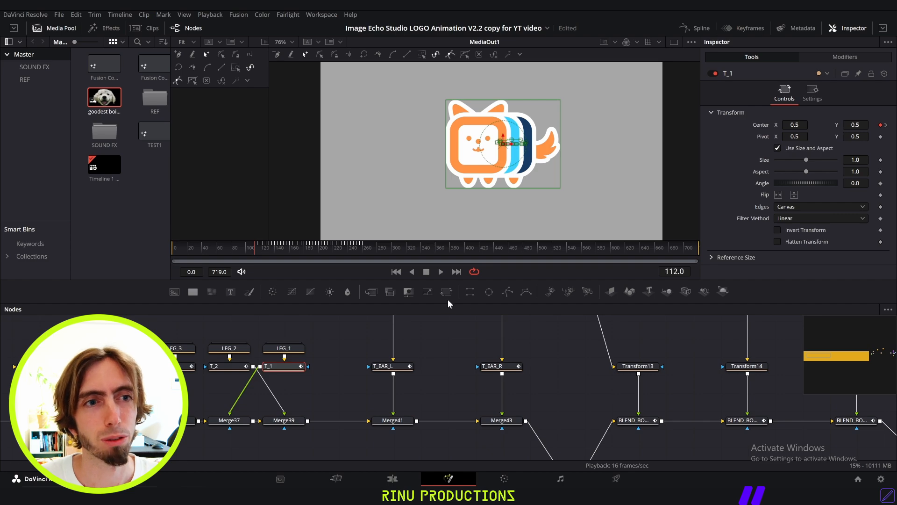
{"action": "left_click_drag", "start_coordinate": [441, 294], "coordinate": [338, 330]}
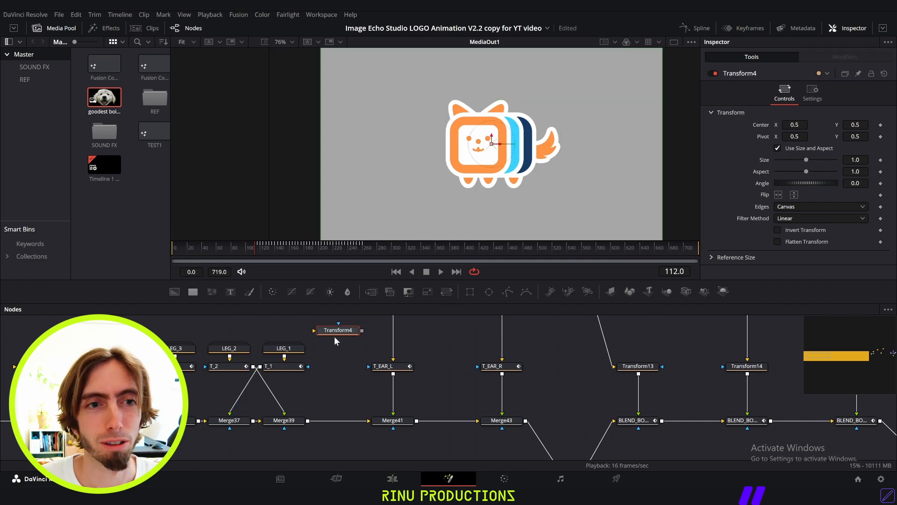
{"action": "left_click", "coordinate": [279, 373]}
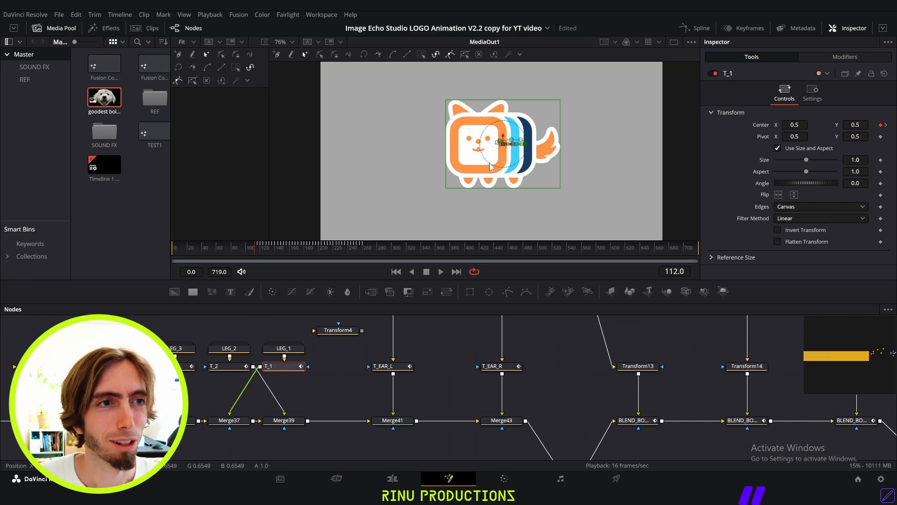
{"action": "mouse_move", "coordinate": [504, 146]}
{"action": "left_mouse_down"}
{"action": "mouse_move", "coordinate": [469, 172]}
{"action": "mouse_move", "coordinate": [472, 154]}
{"action": "mouse_move", "coordinate": [467, 161]}
{"action": "mouse_move", "coordinate": [449, 149]}
{"action": "mouse_move", "coordinate": [460, 140]}
{"action": "mouse_move", "coordinate": [444, 161]}
{"action": "mouse_move", "coordinate": [494, 147]}
{"action": "left_mouse_up"}
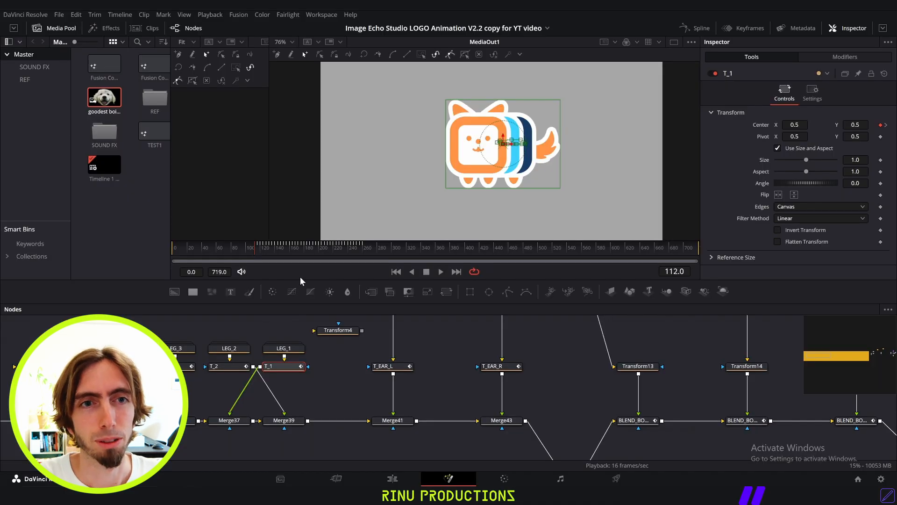
Step: Show the Keyframes and Spline editors and enlarge T_4's displacement curve around its first keyframes
{"action": "left_click", "coordinate": [745, 32]}
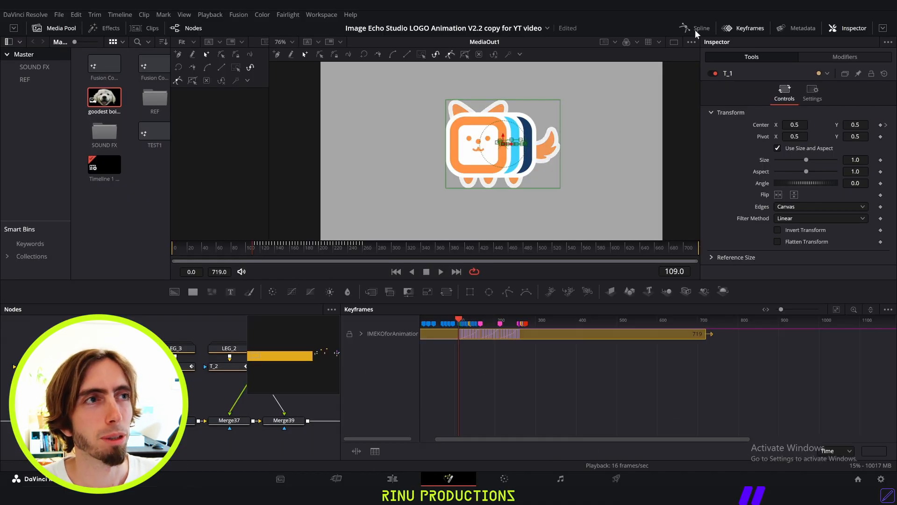
{"action": "left_click", "coordinate": [696, 30]}
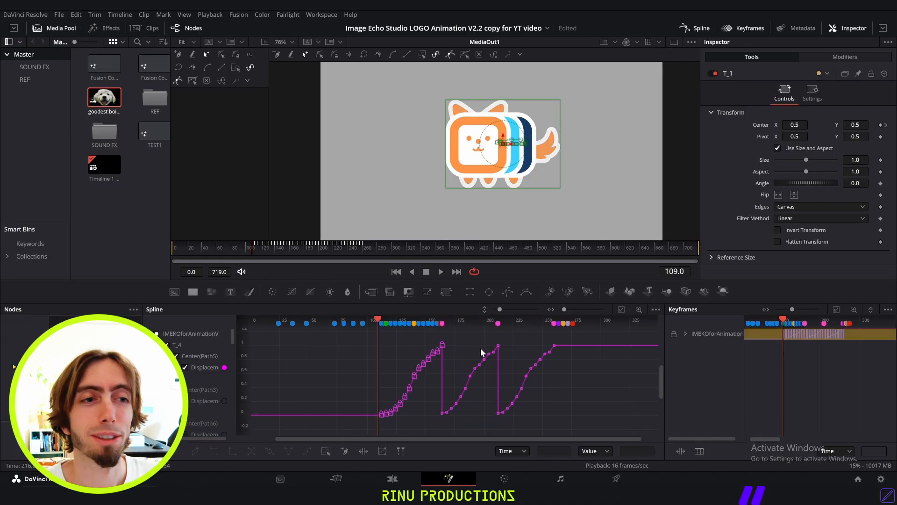
{"action": "scroll", "coordinate": [413, 374], "scroll_direction": "up", "scroll_amount": 5}
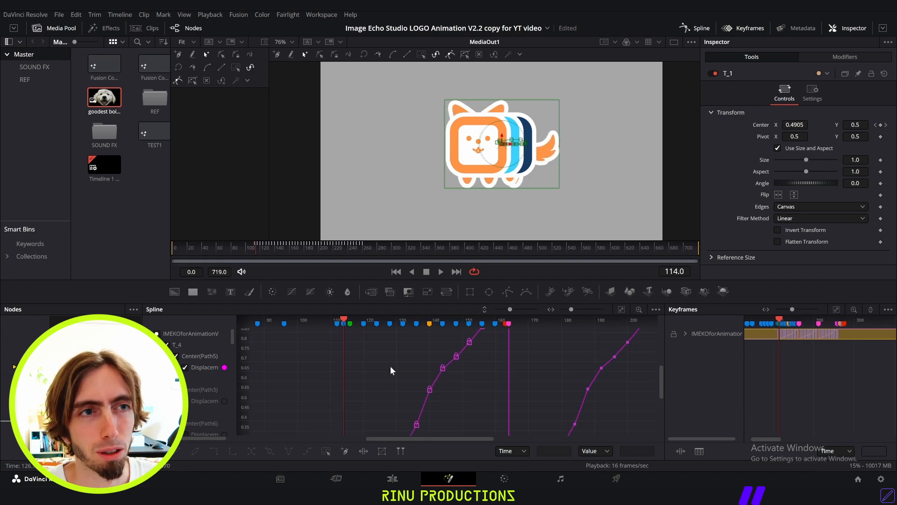
Step: Step the playhead frame by frame through T_1's Center animation and stop at frame 115
{"action": "key", "text": "Left"}
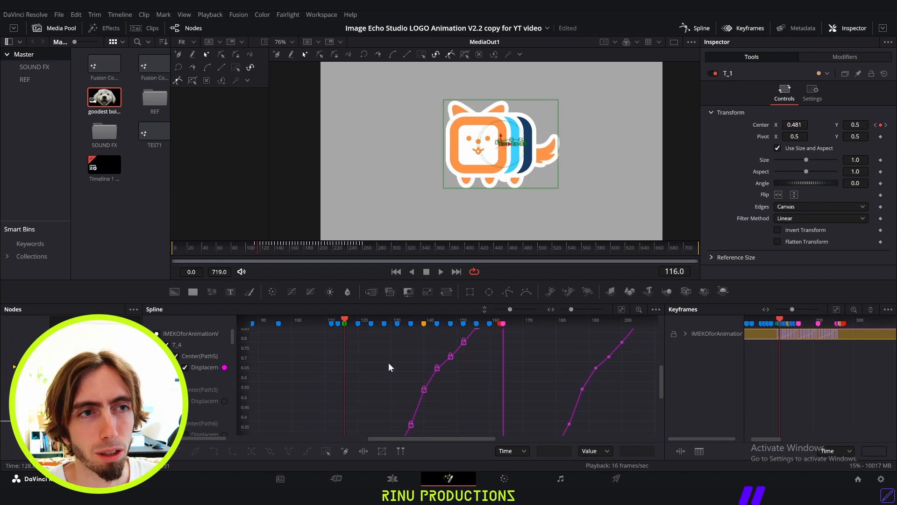
{"action": "key", "text": "Left"}
{"action": "key", "text": "Right"}
{"action": "key", "text": "Right"}
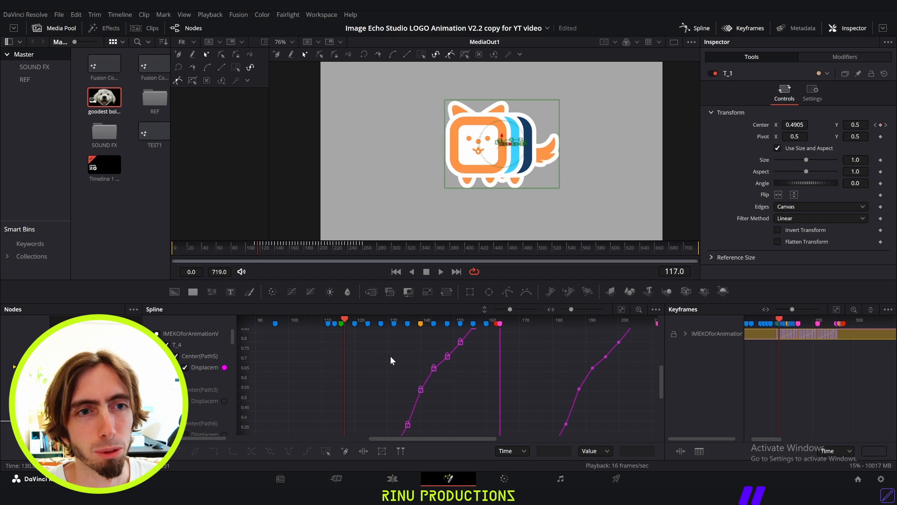
{"action": "key", "text": "Left"}
{"action": "key", "text": "Left"}
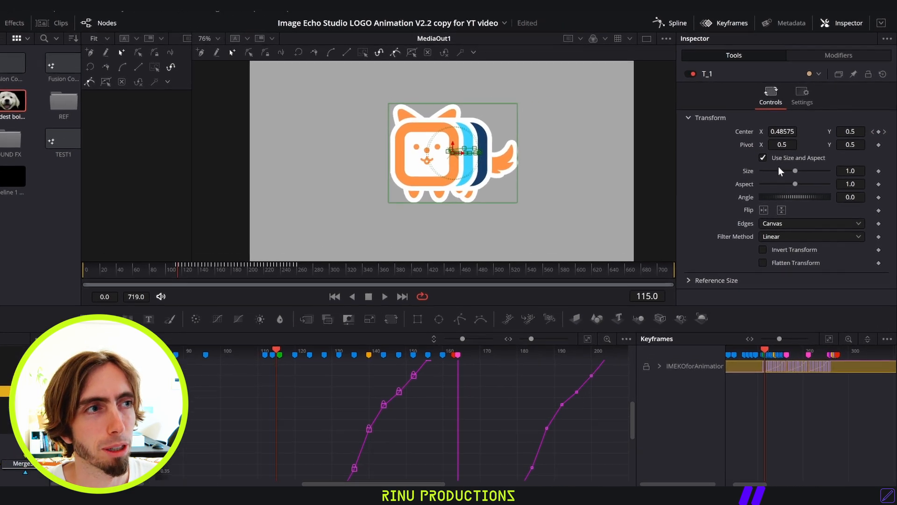
Step: Step the playhead back and forth between frames 112 and 117 to examine T_1's Center values, ending at frame 116
{"action": "key", "text": "Left"}
{"action": "key", "text": "Left"}
{"action": "key", "text": "Left"}
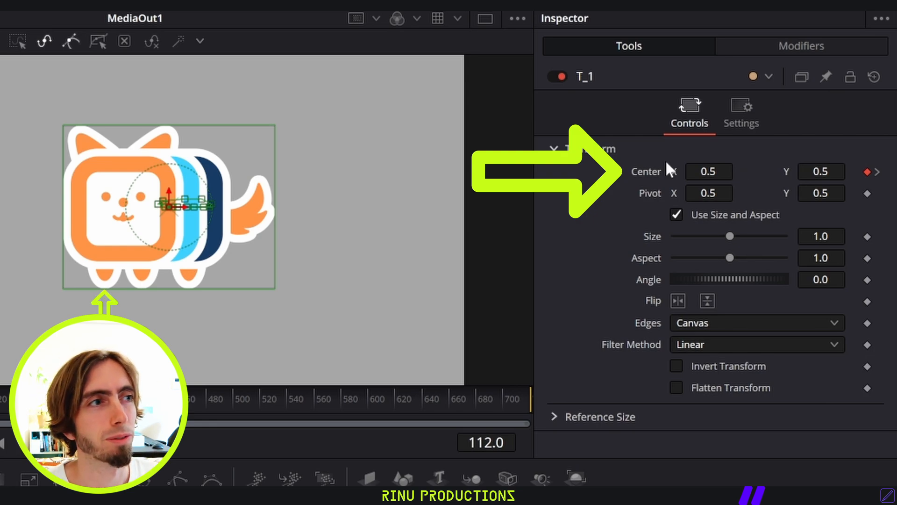
{"action": "key", "text": "Right"}
{"action": "key", "text": "Right"}
{"action": "key", "text": "Right"}
{"action": "key", "text": "Right"}
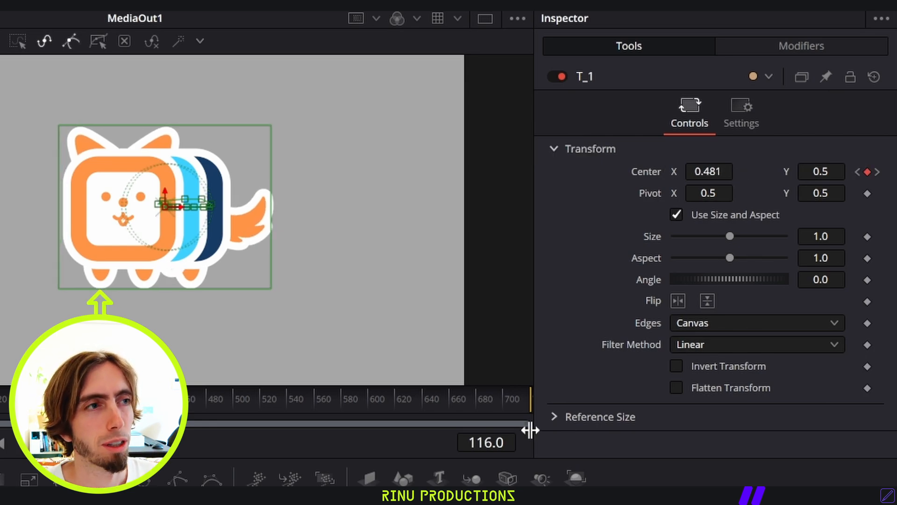
{"action": "key", "text": "Left"}
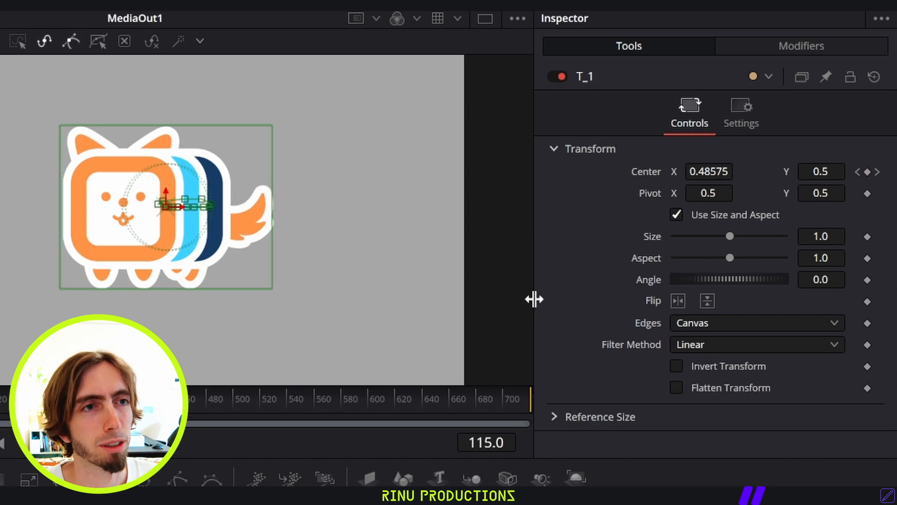
{"action": "key", "text": "Left"}
{"action": "key", "text": "Left"}
{"action": "key", "text": "Right"}
{"action": "key", "text": "Right"}
{"action": "key", "text": "Right"}
{"action": "key", "text": "Right"}
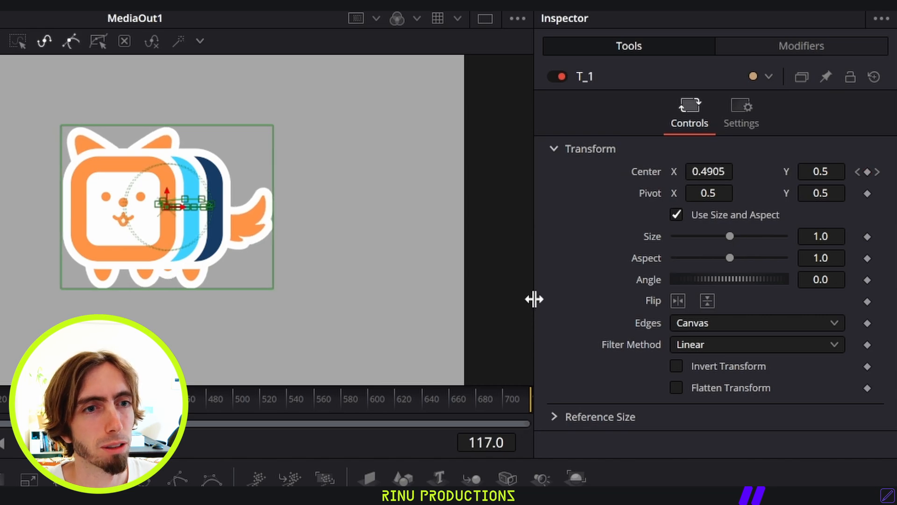
{"action": "key", "text": "Left"}
{"action": "key", "text": "Left"}
{"action": "key", "text": "Right"}
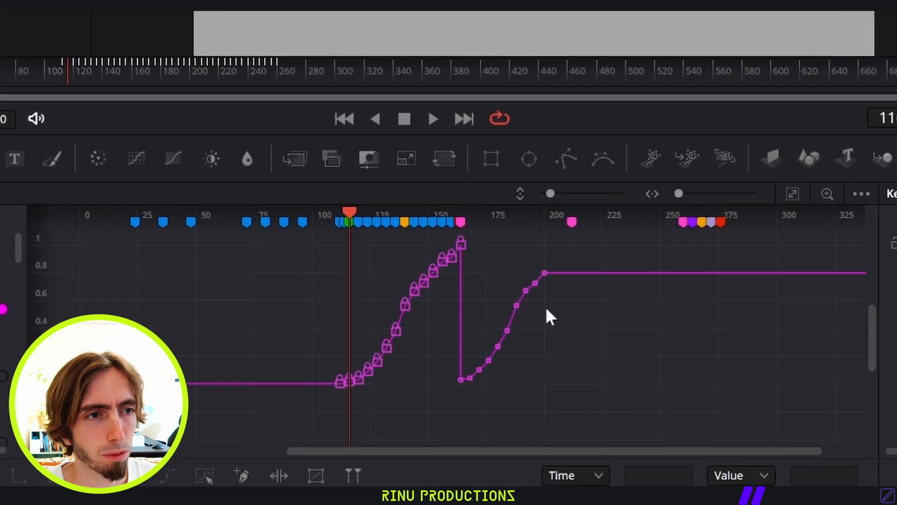
Step: Delete all unlocked keyframes that follow the first walk cycle on T_4's displacement curve
{"action": "left_click_drag", "start_coordinate": [454, 401], "coordinate": [522, 315]}
{"action": "key", "text": "Delete"}
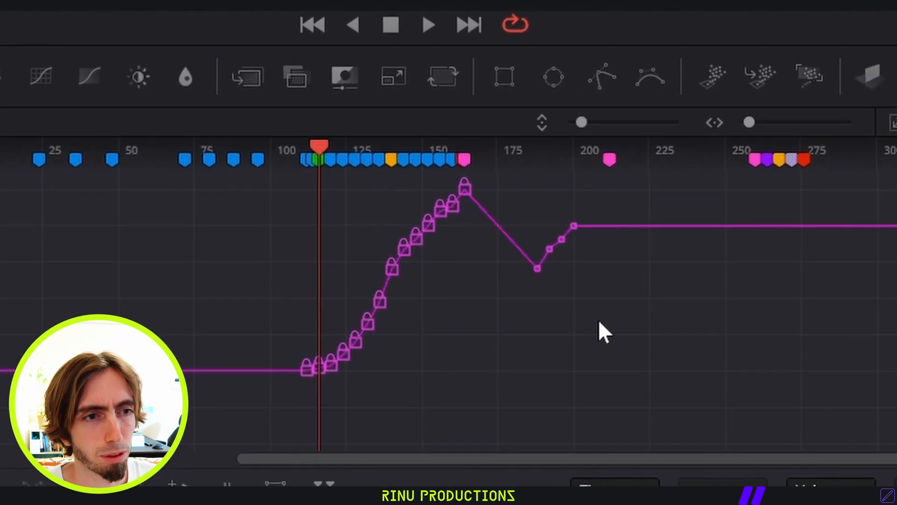
{"action": "left_click_drag", "start_coordinate": [599, 322], "coordinate": [508, 203]}
{"action": "key", "text": "Delete"}
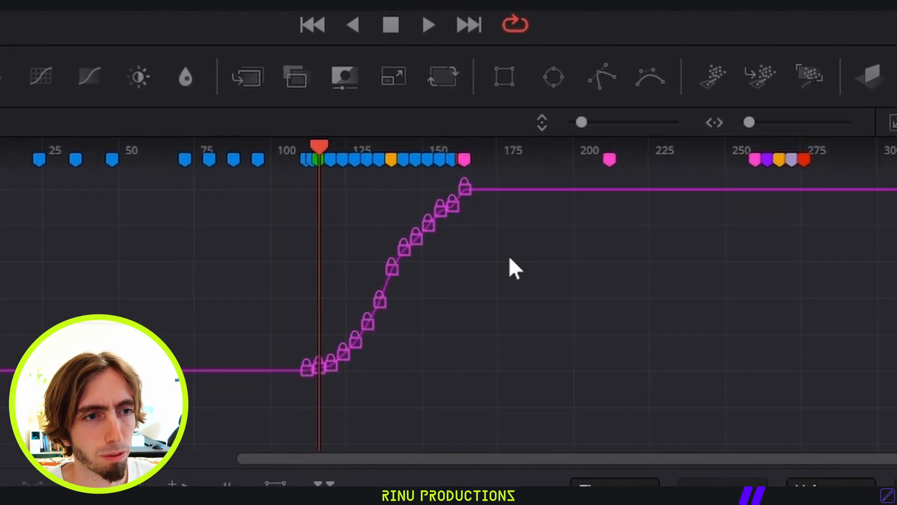
Step: Move the playhead to frame 112 and select all of T_4's displacement keyframes after it, from frame 116 to the last one
{"action": "scroll", "coordinate": [487, 293], "scroll_direction": "up", "scroll_amount": 2}
{"action": "scroll", "coordinate": [486, 293], "scroll_direction": "down", "scroll_amount": 3}
{"action": "scroll", "coordinate": [486, 293], "scroll_direction": "up", "scroll_amount": 2}
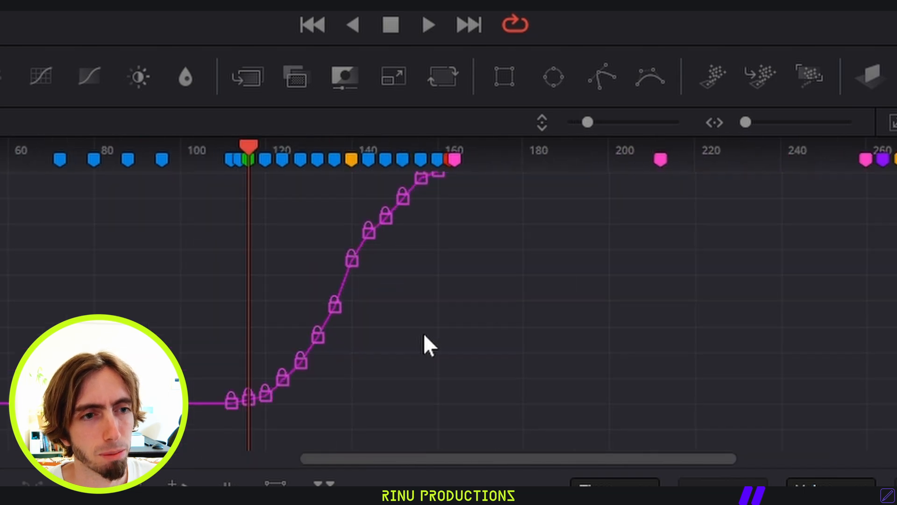
{"action": "scroll", "coordinate": [279, 386], "scroll_direction": "up", "scroll_amount": 1}
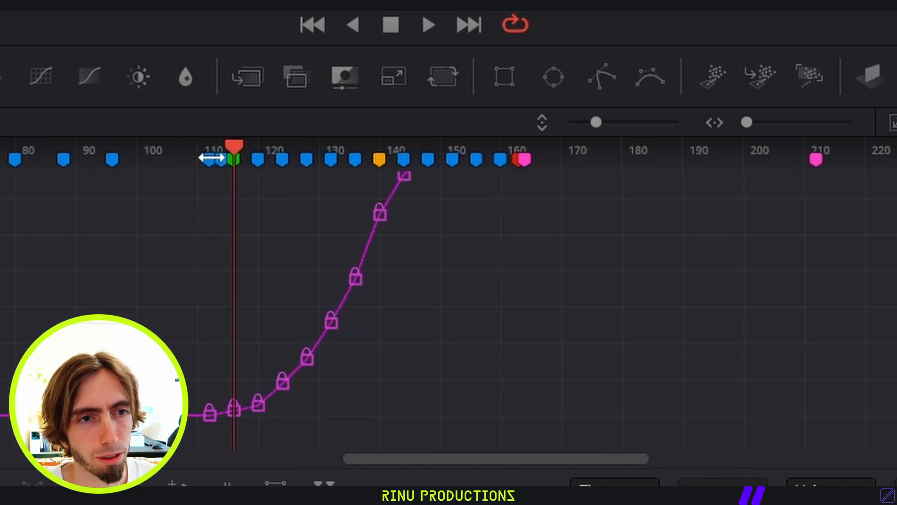
{"action": "left_click_drag", "start_coordinate": [238, 144], "coordinate": [209, 143]}
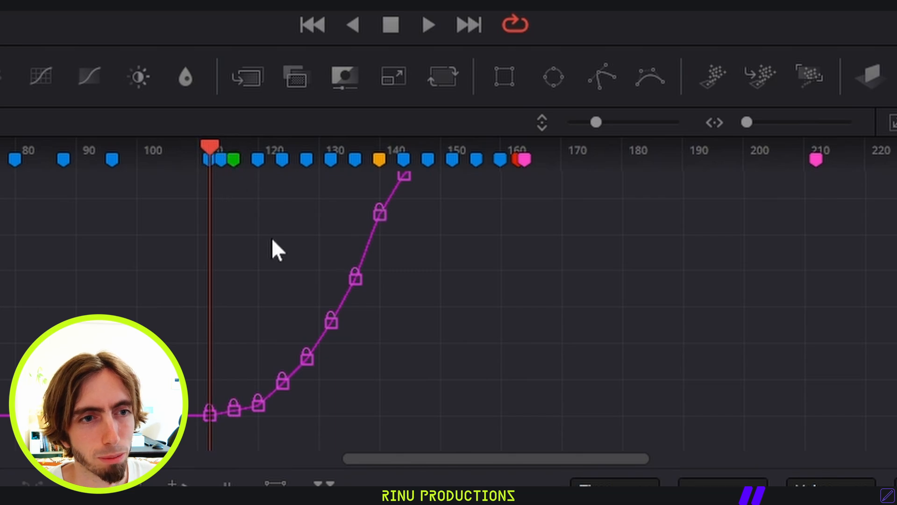
{"action": "scroll", "coordinate": [281, 239], "scroll_direction": "down", "scroll_amount": 3}
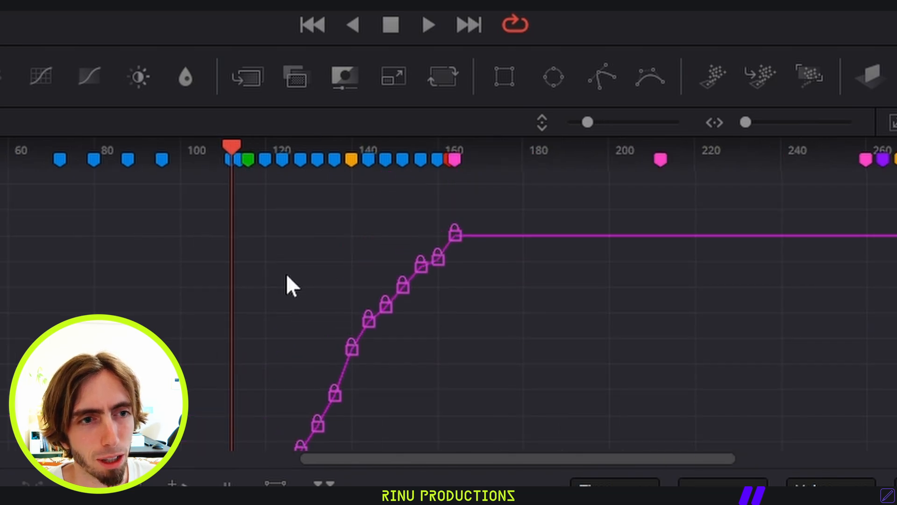
{"action": "scroll", "coordinate": [251, 233], "scroll_direction": "down", "scroll_amount": 2}
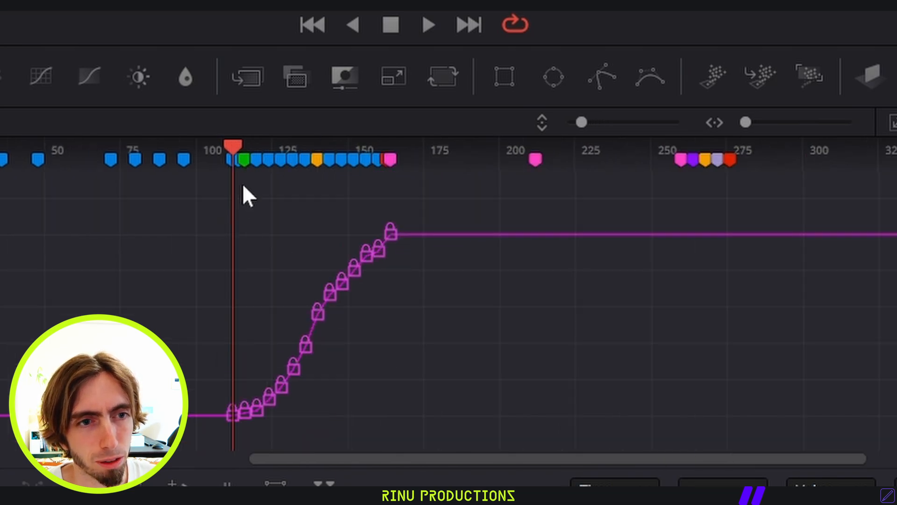
{"action": "left_click_drag", "start_coordinate": [243, 184], "coordinate": [416, 435]}
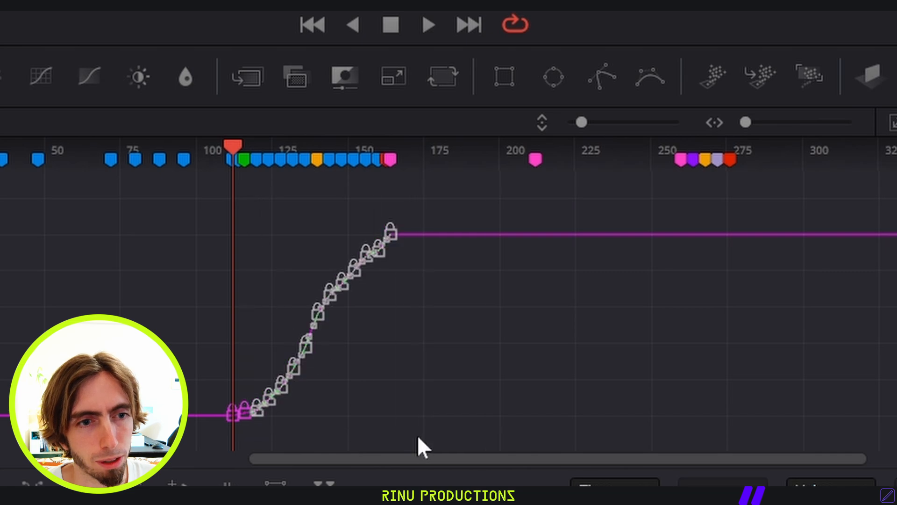
{"action": "scroll", "coordinate": [338, 439], "scroll_direction": "up", "scroll_amount": 5}
{"action": "scroll", "coordinate": [256, 374], "scroll_direction": "left", "scroll_amount": 5}
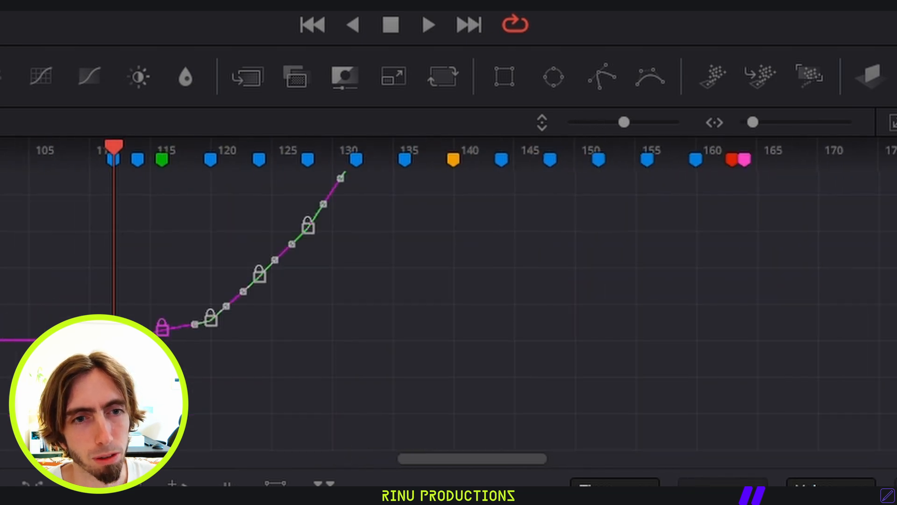
{"action": "left_click_drag", "start_coordinate": [359, 352], "coordinate": [282, 301]}
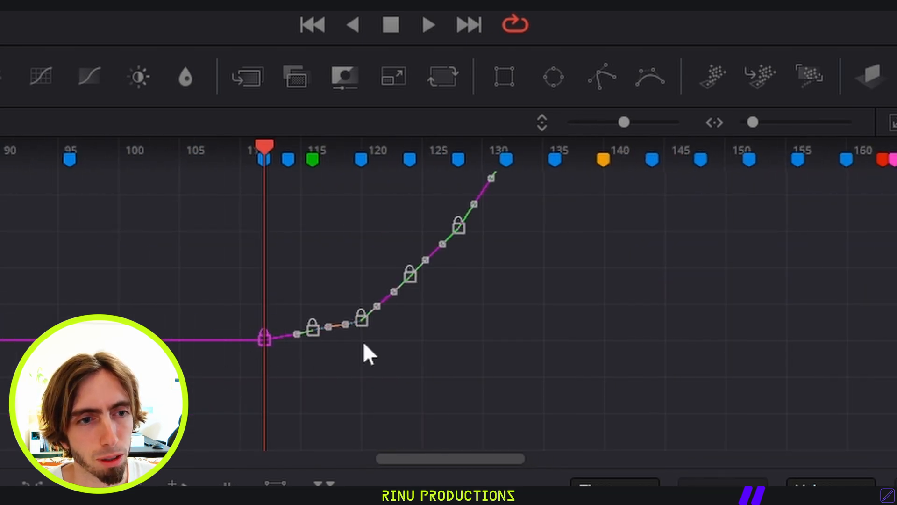
{"action": "scroll", "coordinate": [363, 341], "scroll_direction": "down", "scroll_amount": 5}
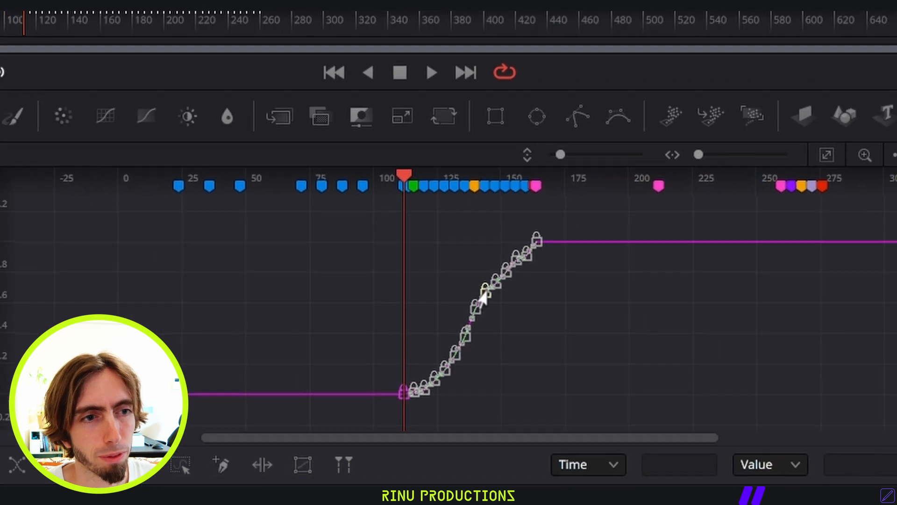
{"action": "right_click", "coordinate": [479, 232]}
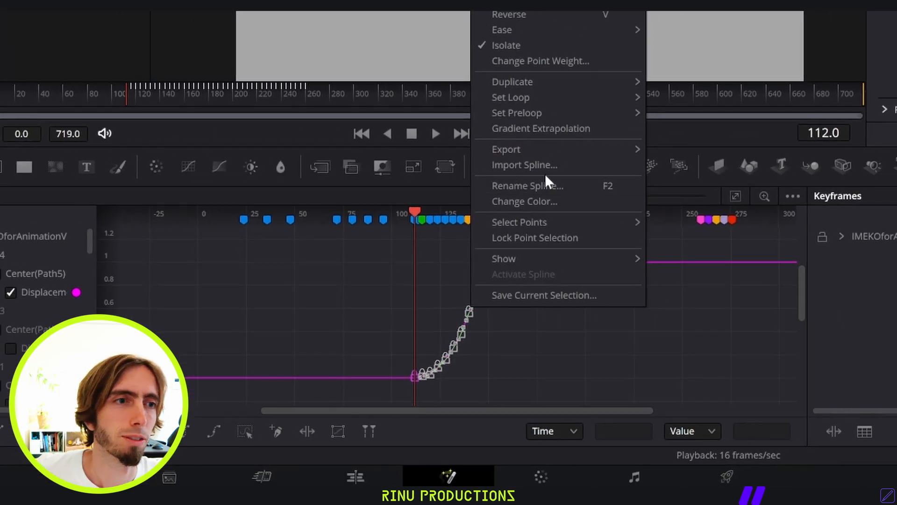
{"action": "mouse_move", "coordinate": [599, 82]}
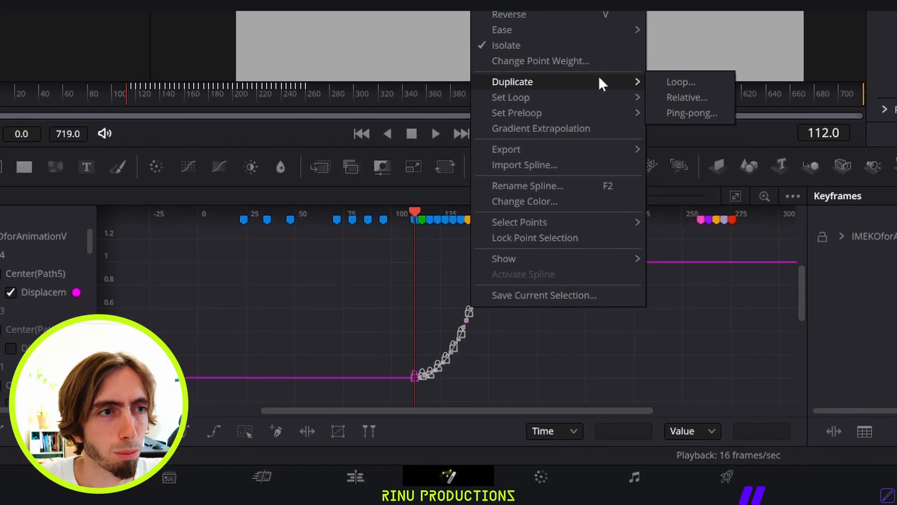
{"action": "left_click", "coordinate": [681, 82]}
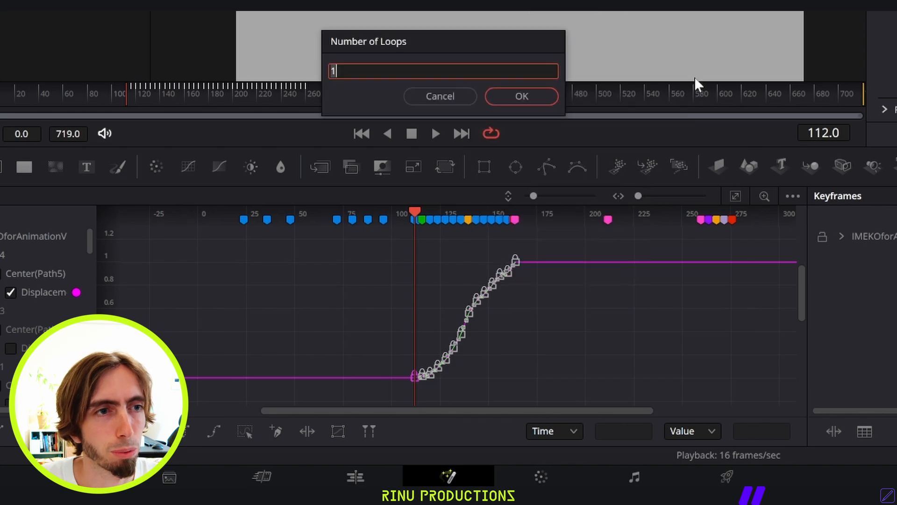
{"action": "left_click", "coordinate": [442, 100]}
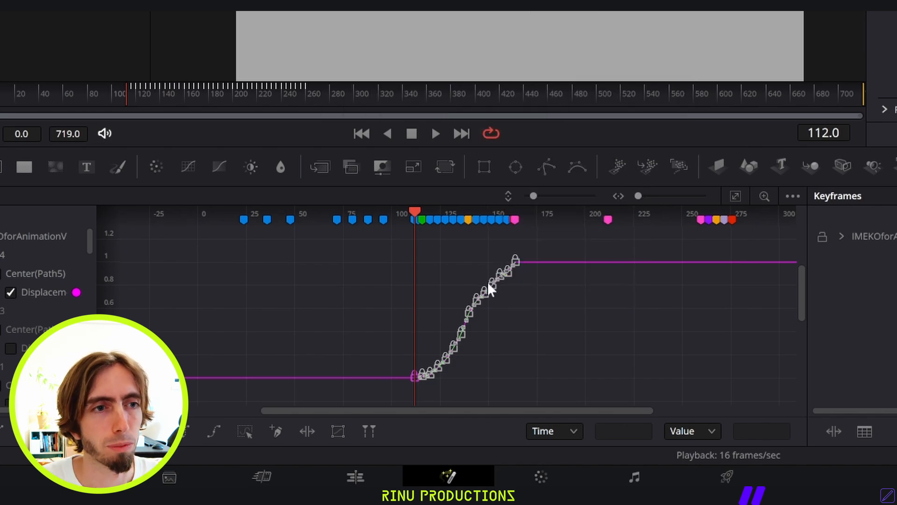
Step: Try Set Loop with the Loop option on T_4's selected displacement keyframes and inspect the repeating curve
{"action": "right_click", "coordinate": [475, 301]}
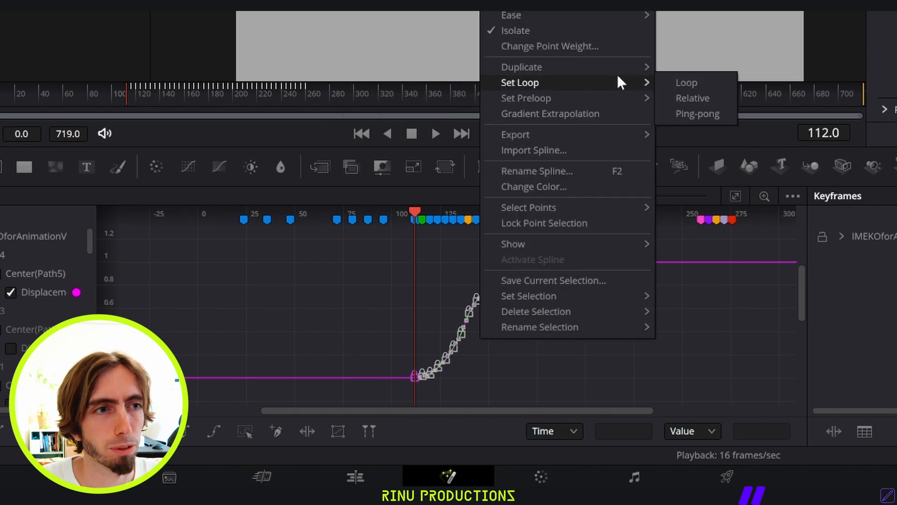
{"action": "left_click", "coordinate": [680, 82]}
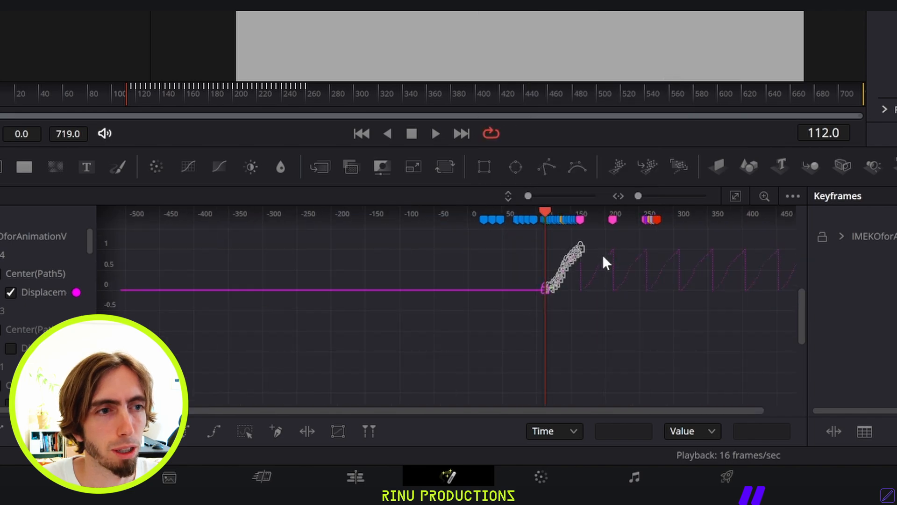
{"action": "scroll", "coordinate": [606, 263], "scroll_direction": "right", "scroll_amount": 10}
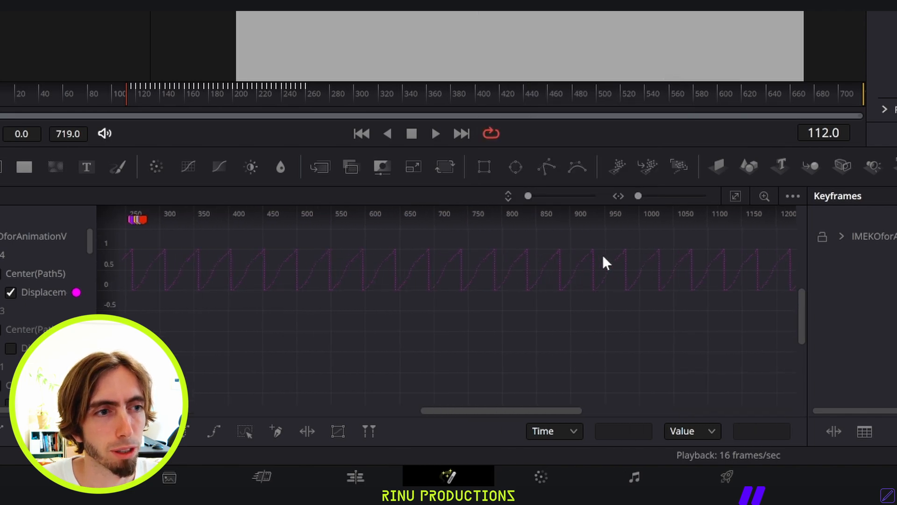
{"action": "scroll", "coordinate": [605, 263], "scroll_direction": "left", "scroll_amount": 10}
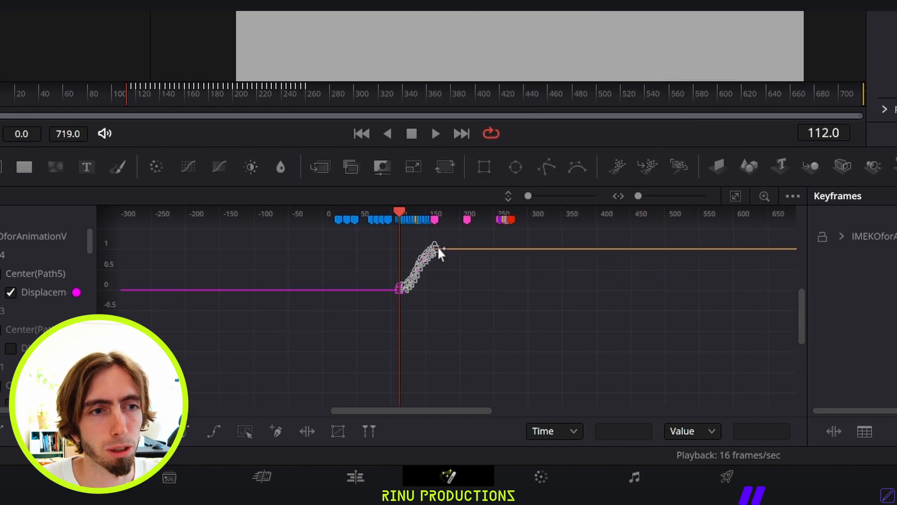
Step: Duplicate the selected displacement keyframes as a loop with the number of loops set to 2
{"action": "right_click", "coordinate": [426, 254]}
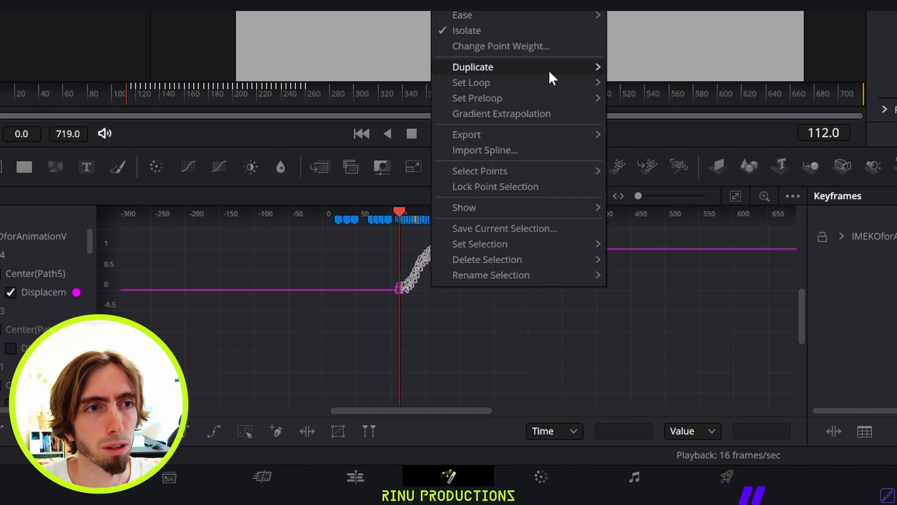
{"action": "mouse_move", "coordinate": [598, 70]}
{"action": "left_click", "coordinate": [641, 70]}
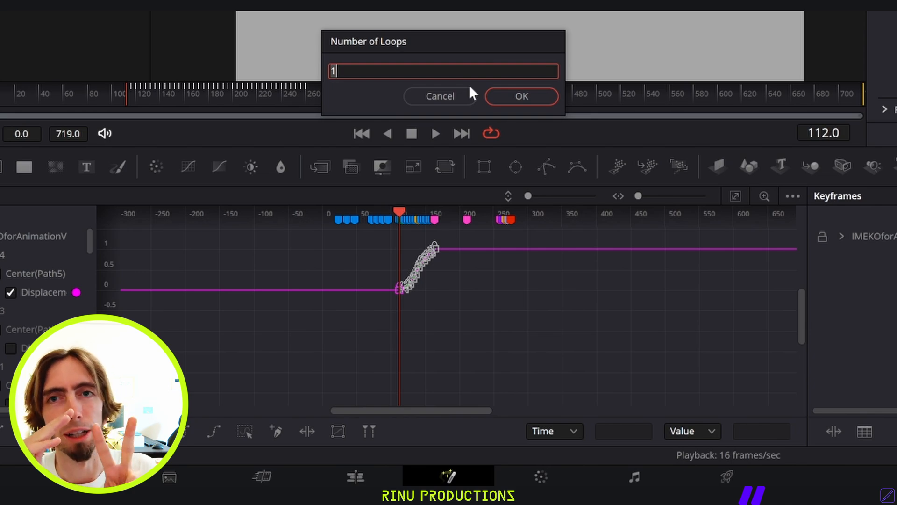
{"action": "key", "text": "BackSpace"}
{"action": "type", "text": "2"}
{"action": "key", "text": "Return"}
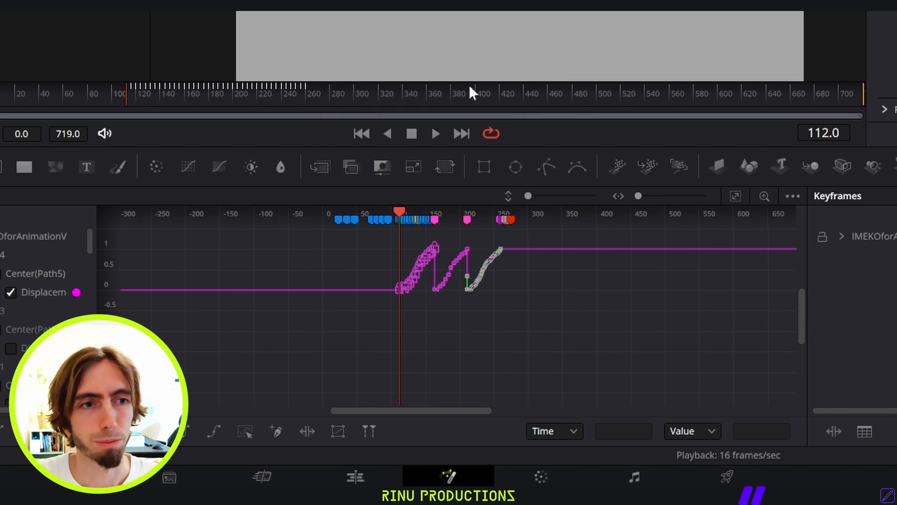
Step: Try adjusting a keyframe in the first cycle of T_4's displacement curve, and undo the change
{"action": "scroll", "coordinate": [498, 273], "scroll_direction": "up", "scroll_amount": 3}
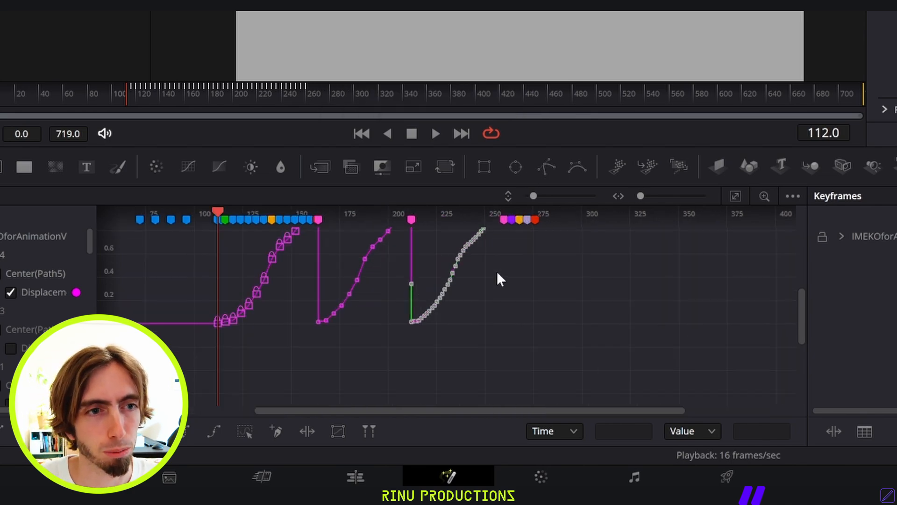
{"action": "scroll", "coordinate": [440, 335], "scroll_direction": "up", "scroll_amount": 1}
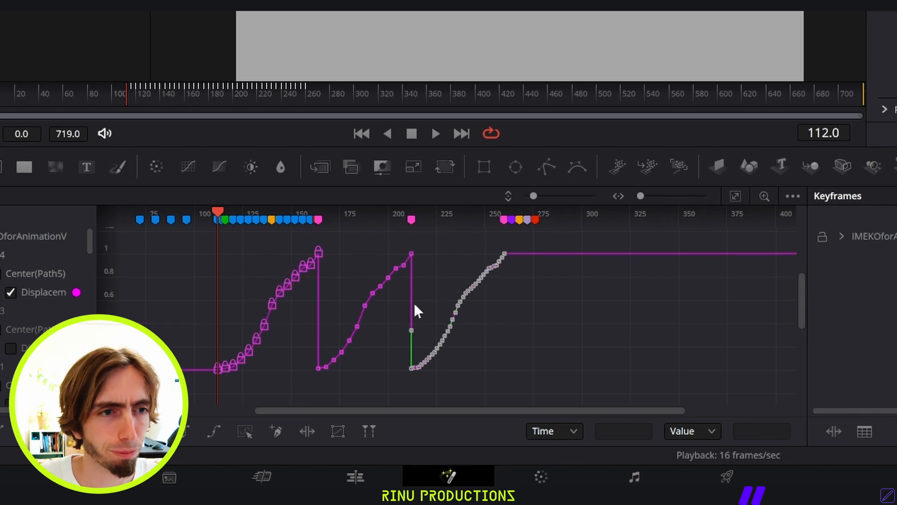
{"action": "left_click_drag", "start_coordinate": [287, 284], "coordinate": [253, 270]}
{"action": "key", "text": "ctrl+z"}
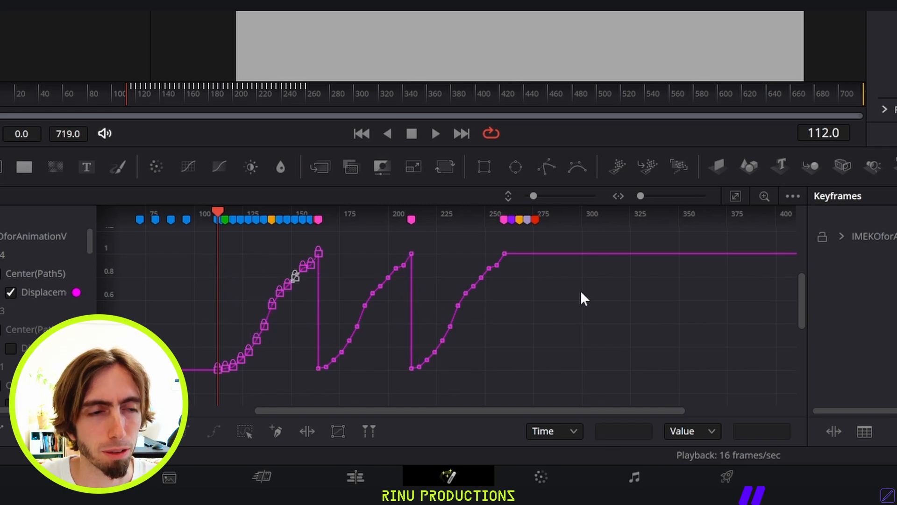
Step: Try shifting the leg by changing T_1's Center X to 0.372 at frame 261, after the loops
{"action": "scroll", "coordinate": [568, 295], "scroll_direction": "down", "scroll_amount": 3}
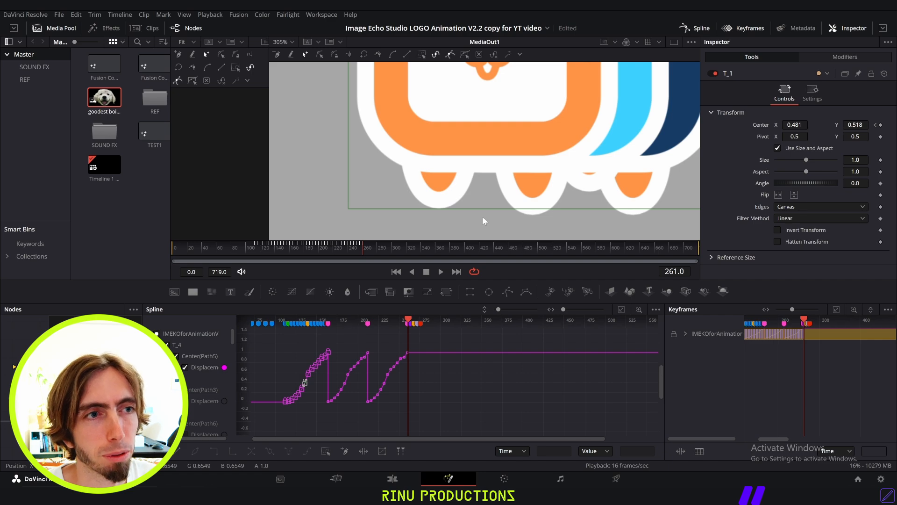
{"action": "scroll", "coordinate": [483, 221], "scroll_direction": "down", "scroll_amount": 2}
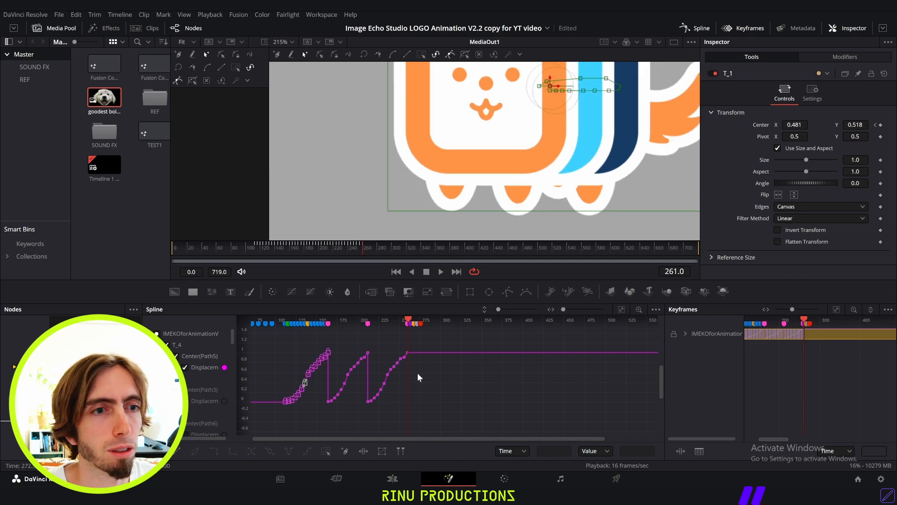
{"action": "scroll", "coordinate": [417, 377], "scroll_direction": "up", "scroll_amount": 3}
{"action": "scroll", "coordinate": [399, 362], "scroll_direction": "left", "scroll_amount": 2}
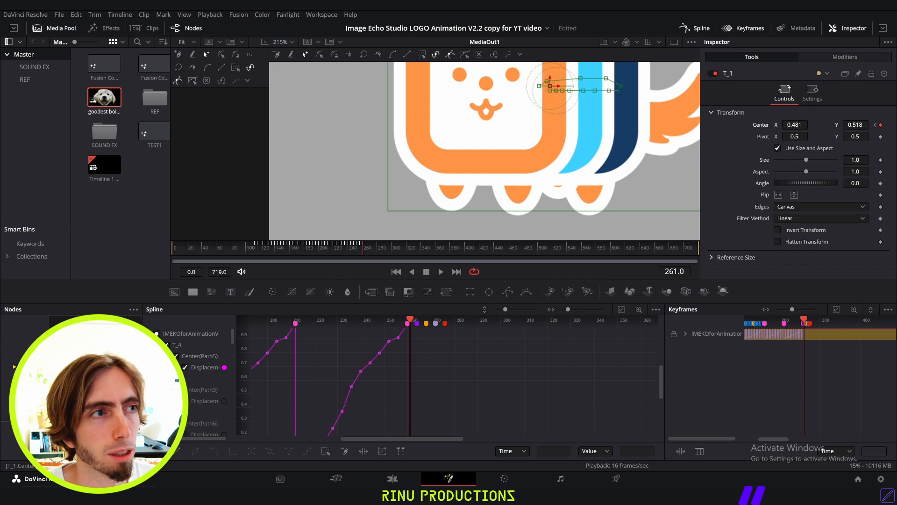
{"action": "left_click_drag", "start_coordinate": [794, 125], "coordinate": [743, 125]}
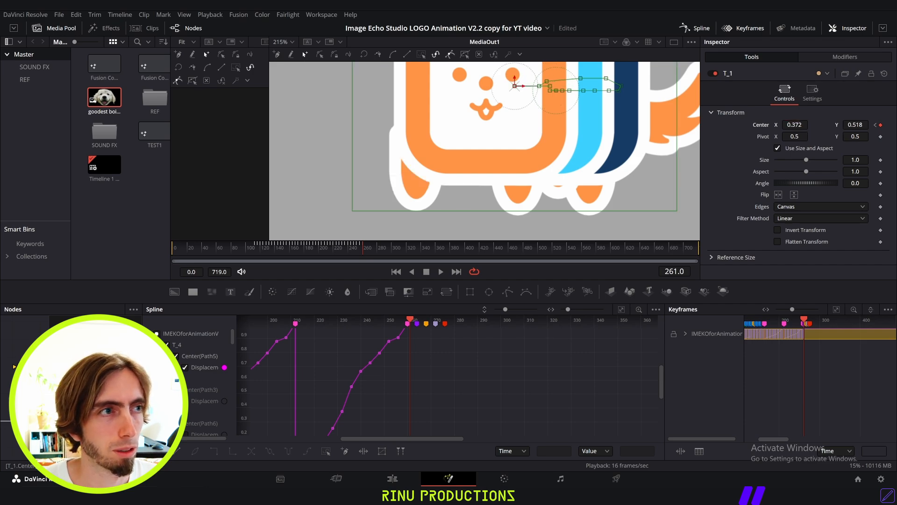
Step: Set T_1's Center to X 0.5 and Y 0.5 at frame 261 so the leg returns to its rest position
{"action": "left_click", "coordinate": [799, 125]}
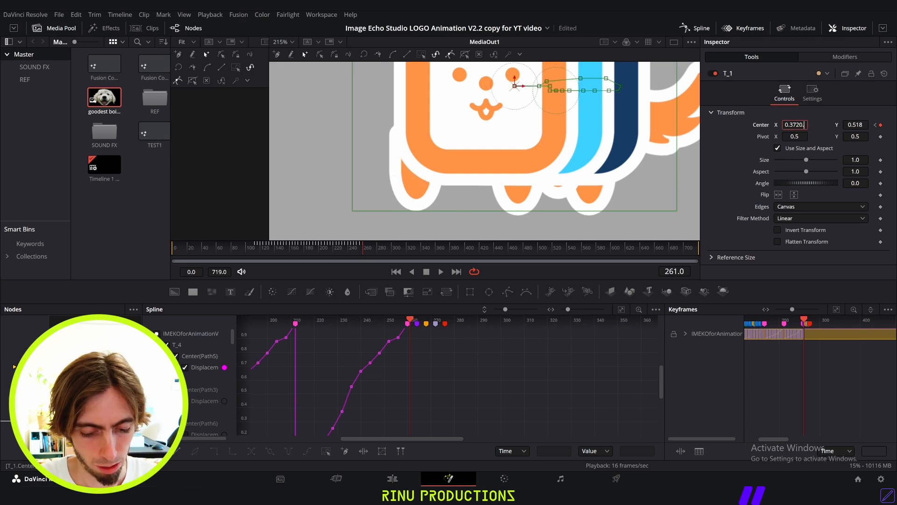
{"action": "key", "text": "Tab"}
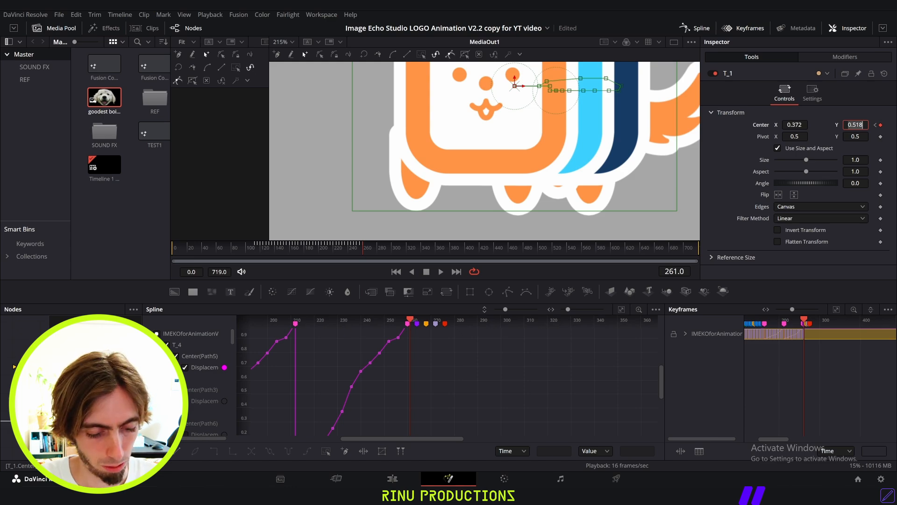
{"action": "type", "text": "0"}
{"action": "key", "text": "Tab"}
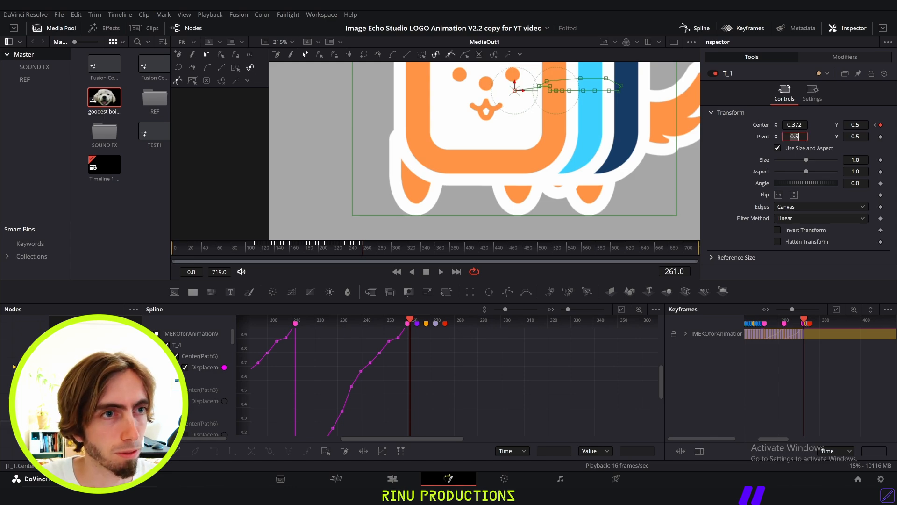
{"action": "left_click", "coordinate": [802, 124]}
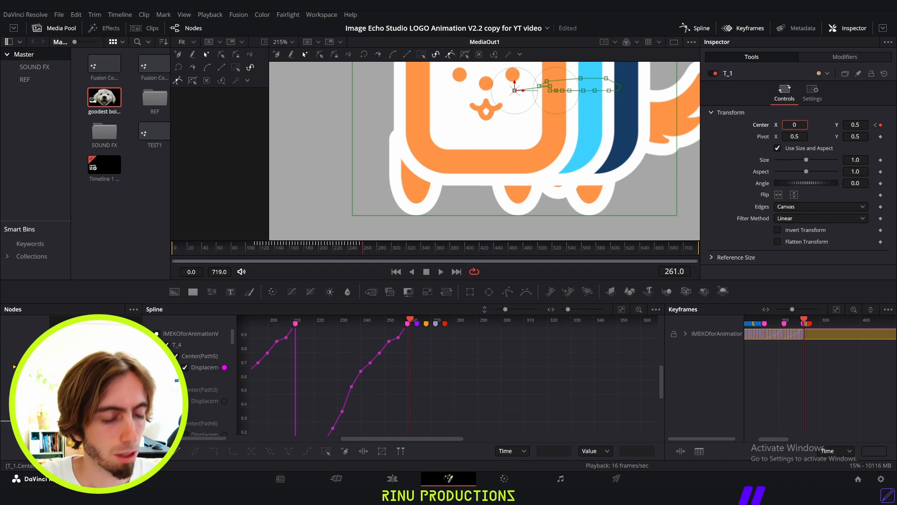
{"action": "type", "text": "0.5"}
{"action": "key", "text": "Tab"}
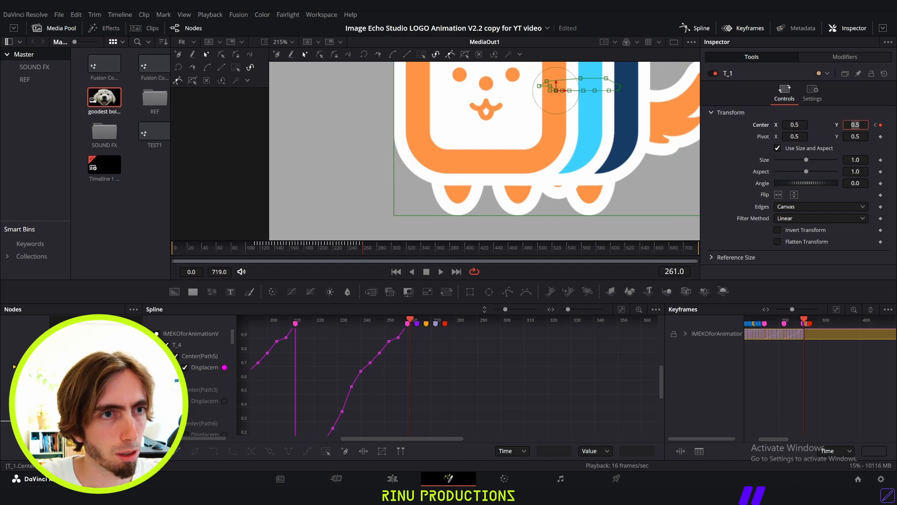
Step: Play the animation from around frame 107 through the looped cycles and past frame 261 to check how the leg comes to rest
{"action": "scroll", "coordinate": [397, 361], "scroll_direction": "down", "scroll_amount": 1}
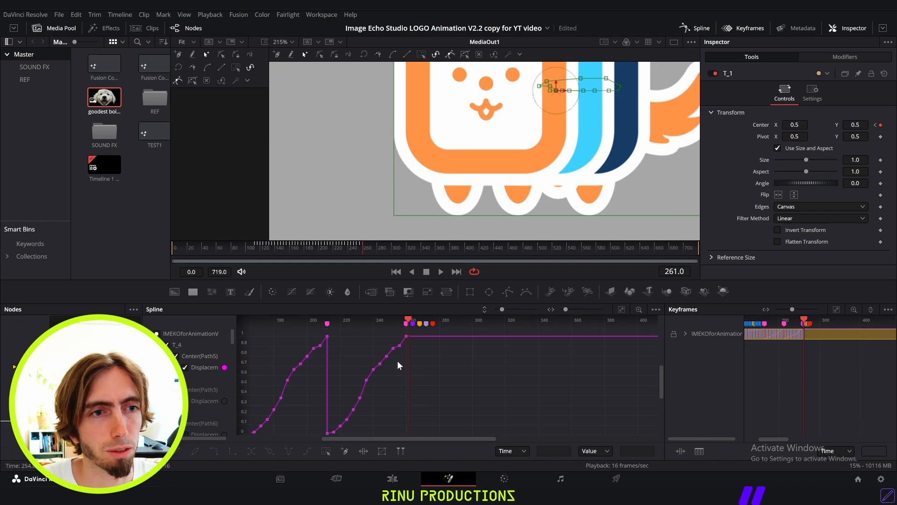
{"action": "scroll", "coordinate": [397, 360], "scroll_direction": "down", "scroll_amount": 2}
{"action": "left_click_drag", "start_coordinate": [405, 322], "coordinate": [275, 323]}
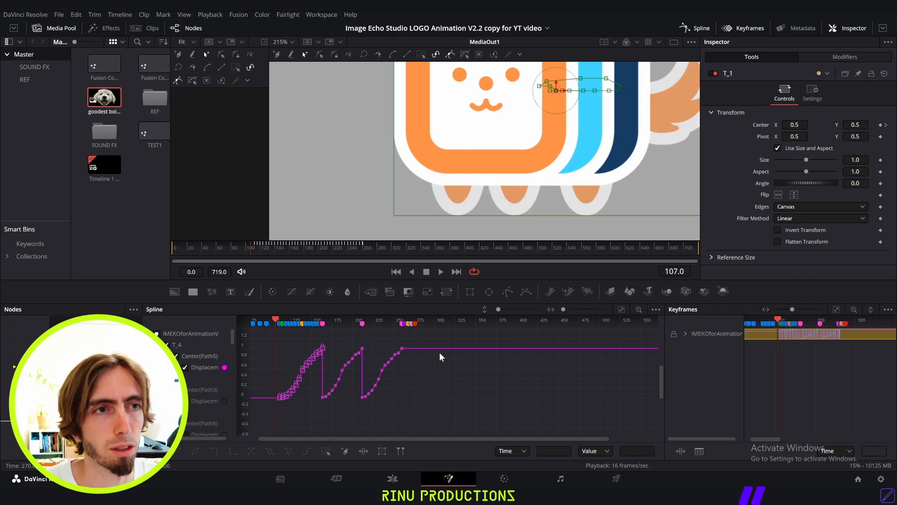
{"action": "scroll", "coordinate": [576, 189], "scroll_direction": "down", "scroll_amount": 2}
{"action": "scroll", "coordinate": [576, 189], "scroll_direction": "up", "scroll_amount": 1}
{"action": "key", "text": "space"}
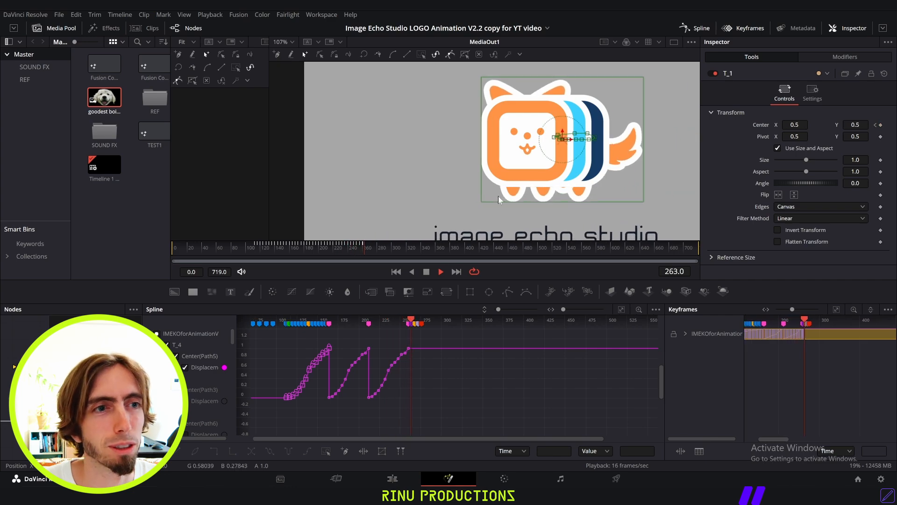
{"action": "key", "text": "space"}
{"action": "left_click_drag", "start_coordinate": [521, 280], "coordinate": [514, 301]}
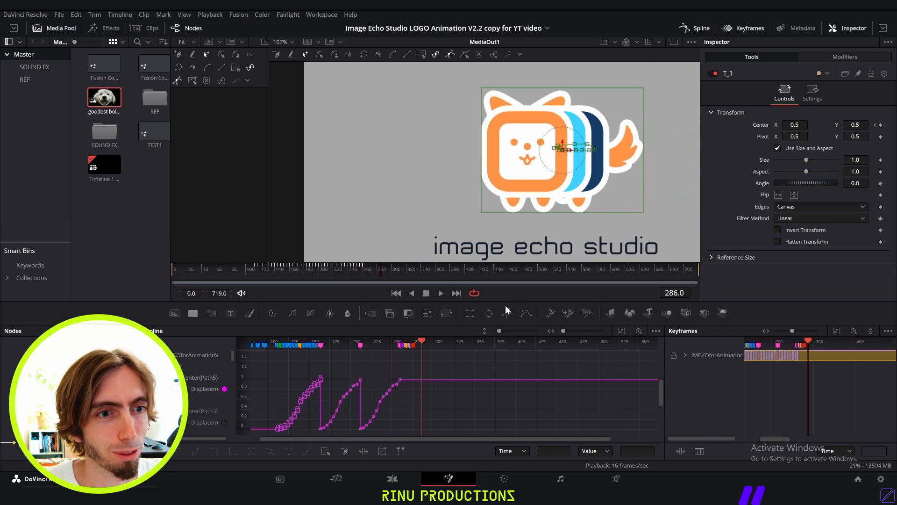
{"action": "left_click_drag", "start_coordinate": [337, 341], "coordinate": [300, 347]}
{"action": "key", "text": "space"}
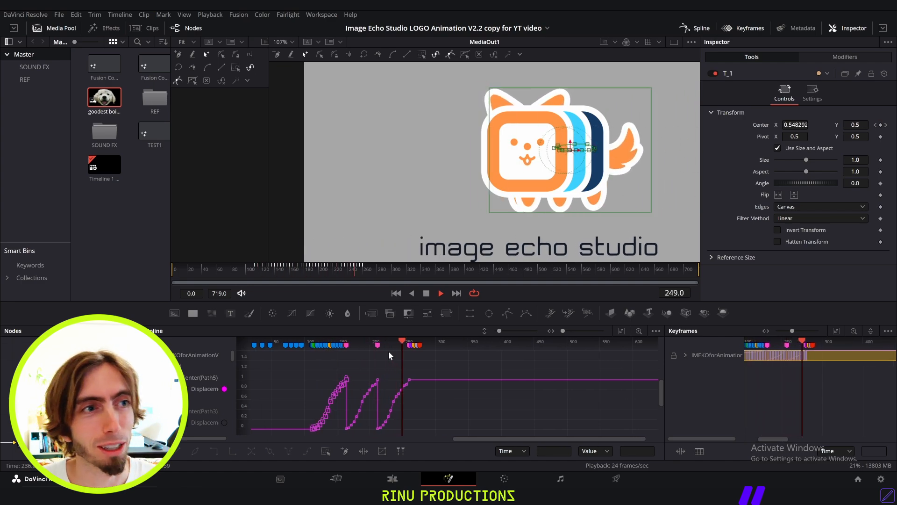
{"action": "key", "text": "space"}
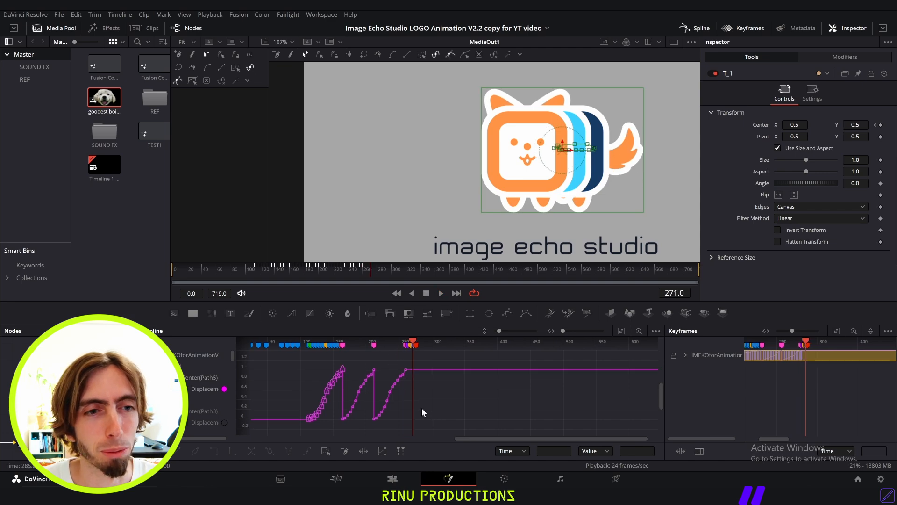
Step: Select all keyframes of the first cycle on T_4's displacement curve
{"action": "scroll", "coordinate": [421, 408], "scroll_direction": "down", "scroll_amount": 2}
{"action": "scroll", "coordinate": [393, 408], "scroll_direction": "up", "scroll_amount": 1}
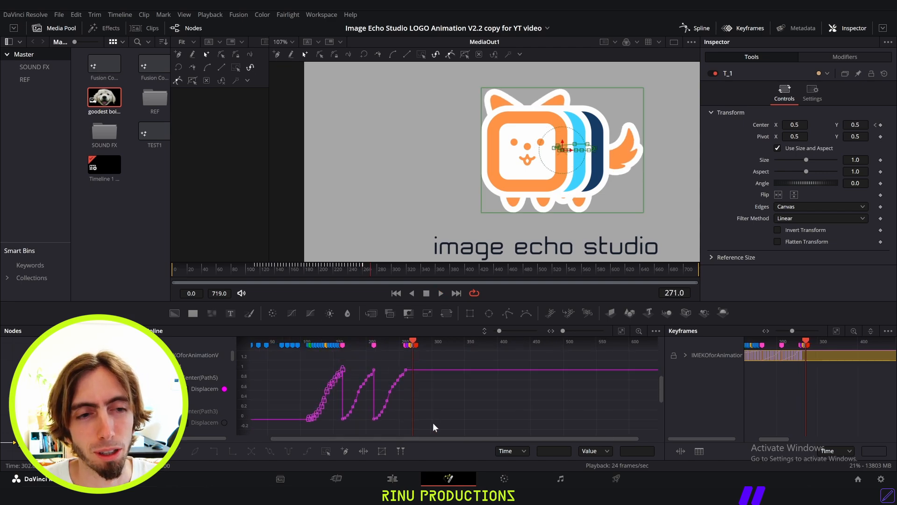
{"action": "left_click_drag", "start_coordinate": [434, 422], "coordinate": [373, 363]}
{"action": "left_click", "coordinate": [396, 403]}
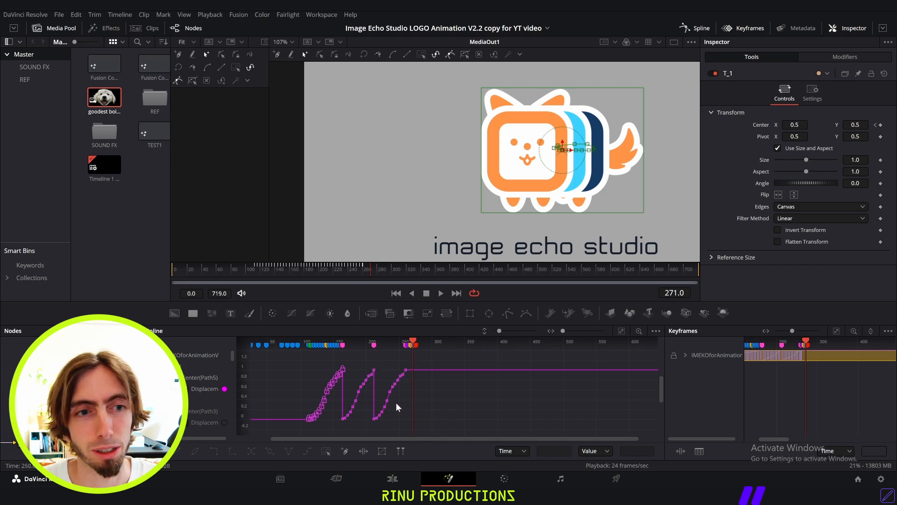
{"action": "left_click_drag", "start_coordinate": [302, 362], "coordinate": [343, 422]}
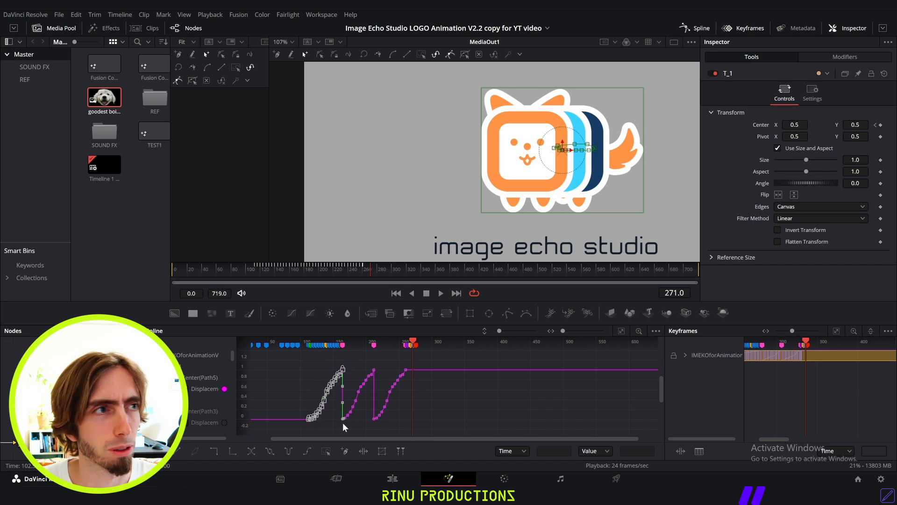
Step: Try offsetting the leg's whole motion path by changing Path6's Center X to -0.215 in T_1's modifier, with Displacement kept at 1.0
{"action": "left_click", "coordinate": [843, 57]}
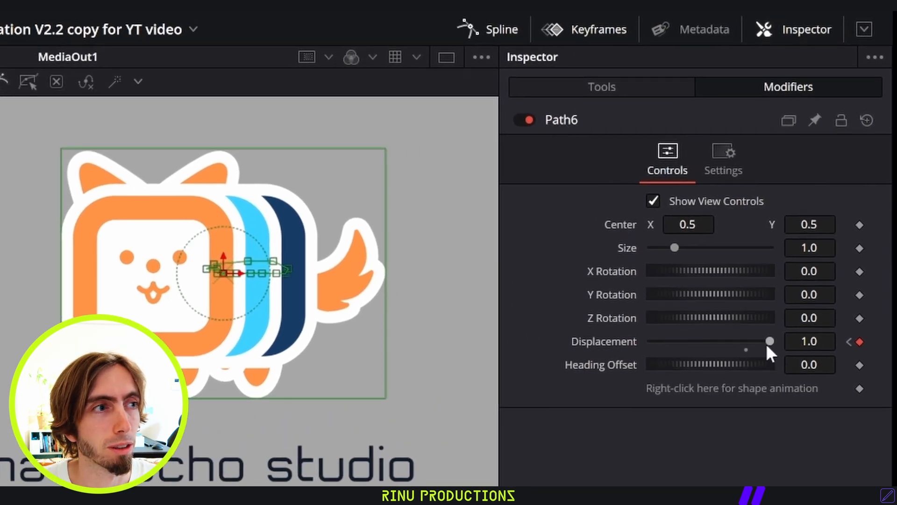
{"action": "mouse_move", "coordinate": [767, 344]}
{"action": "left_mouse_down"}
{"action": "mouse_move", "coordinate": [631, 346]}
{"action": "mouse_move", "coordinate": [738, 338]}
{"action": "mouse_move", "coordinate": [775, 341]}
{"action": "mouse_move", "coordinate": [732, 345]}
{"action": "mouse_move", "coordinate": [776, 348]}
{"action": "left_mouse_up"}
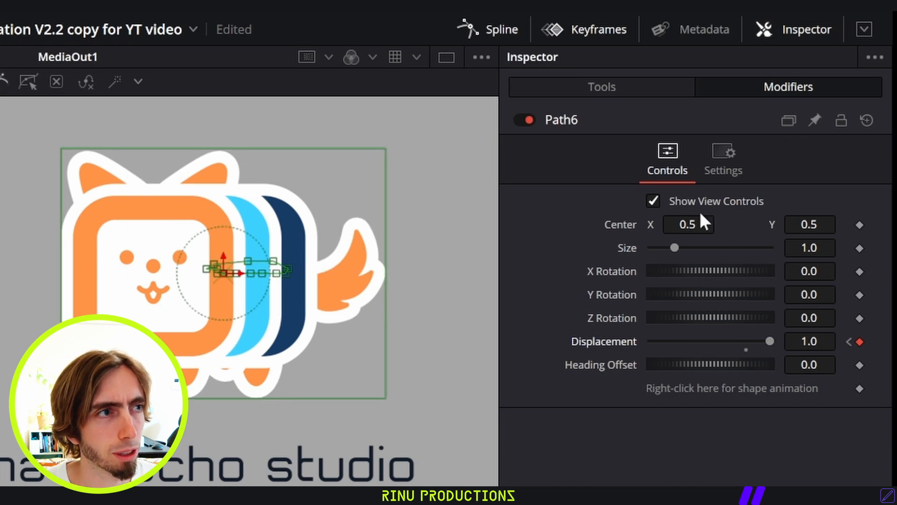
{"action": "left_click_drag", "start_coordinate": [688, 224], "coordinate": [621, 224]}
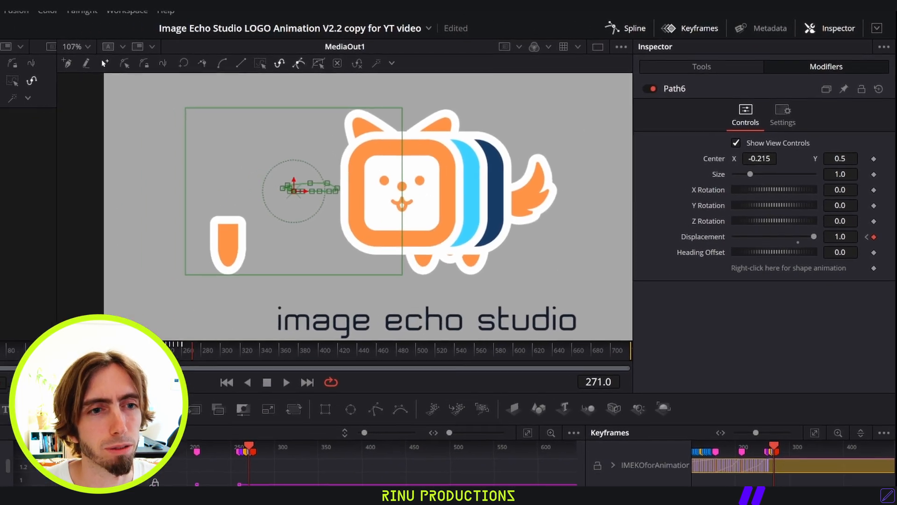
Step: Play the animation from frame 93 to check the leg's walk cycle along the shifted path
{"action": "left_click_drag", "start_coordinate": [308, 408], "coordinate": [165, 408]}
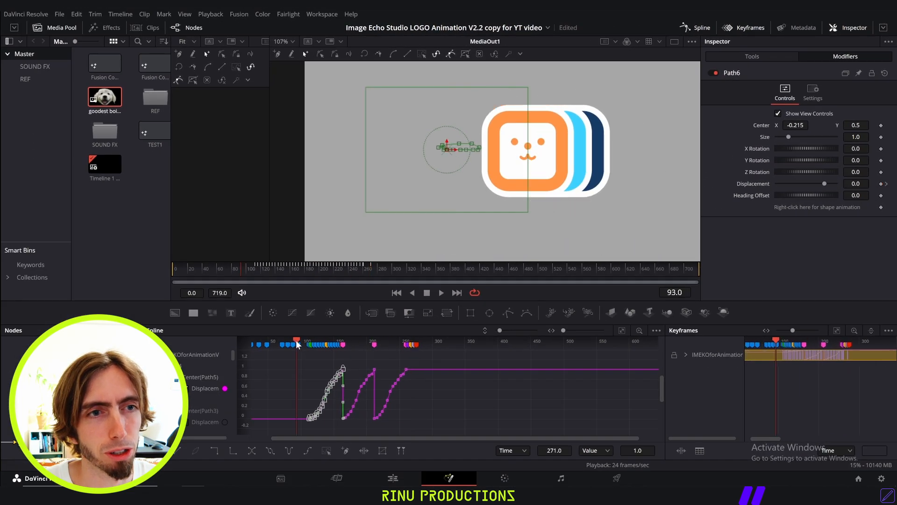
{"action": "key", "text": "space"}
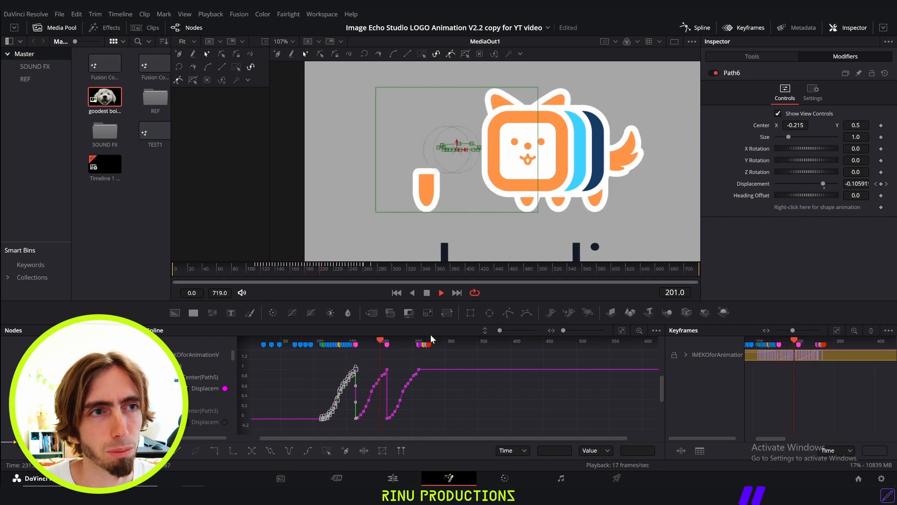
{"action": "key", "text": "space"}
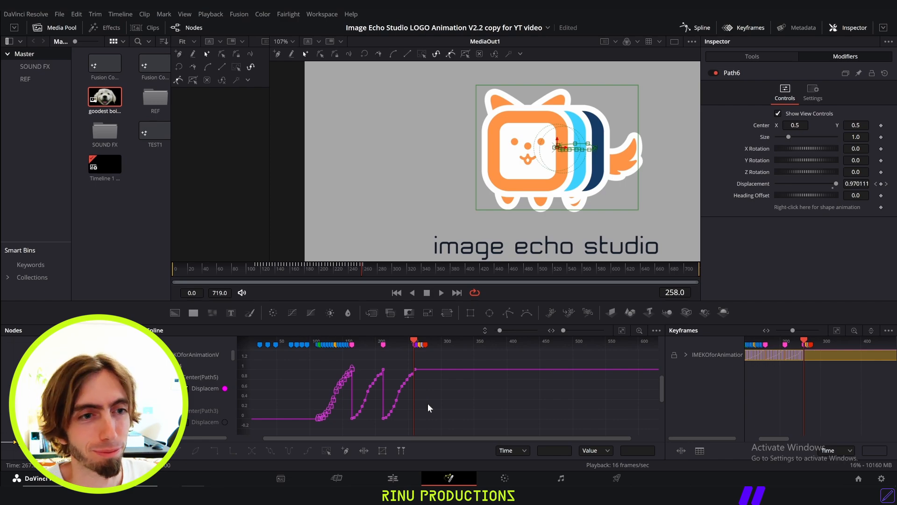
Step: Delete the second and third cycles' keyframes from T_4's displacement curve, keeping only the first cycle
{"action": "left_click", "coordinate": [756, 60]}
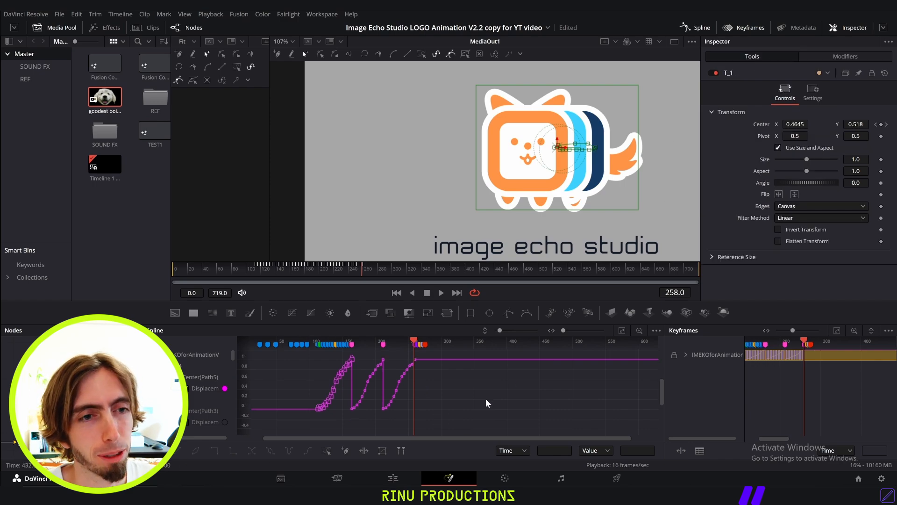
{"action": "scroll", "coordinate": [459, 413], "scroll_direction": "up", "scroll_amount": 1}
{"action": "left_click_drag", "start_coordinate": [457, 421], "coordinate": [384, 381]}
{"action": "key", "text": "Delete"}
{"action": "key", "text": "Delete"}
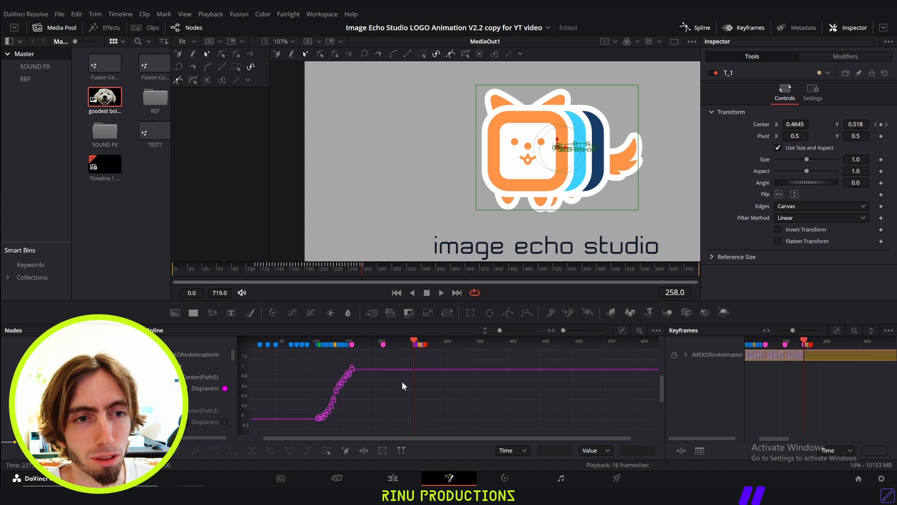
Step: Move the playhead to frame 261, one frame after the keyframe marker at frame 260
{"action": "left_click", "coordinate": [415, 342]}
{"action": "scroll", "coordinate": [416, 355], "scroll_direction": "up", "scroll_amount": 6}
{"action": "scroll", "coordinate": [388, 352], "scroll_direction": "up", "scroll_amount": 3}
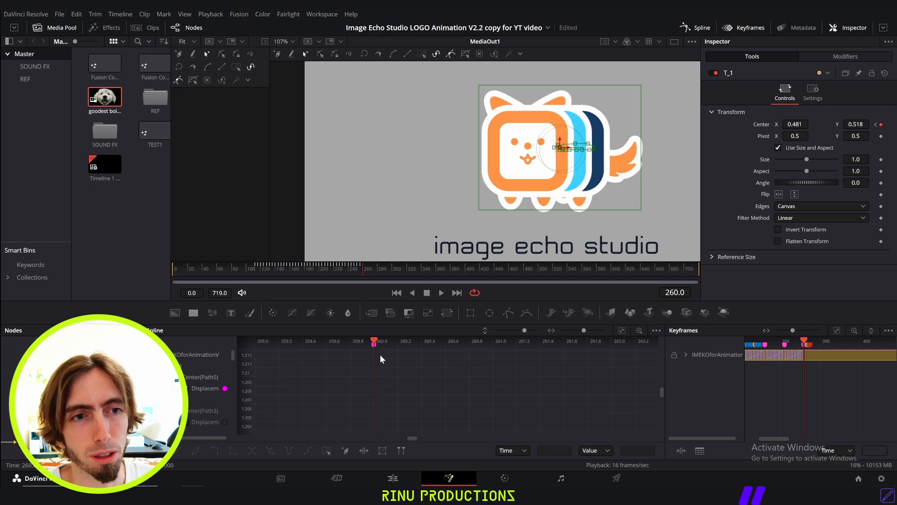
{"action": "left_click", "coordinate": [678, 293]}
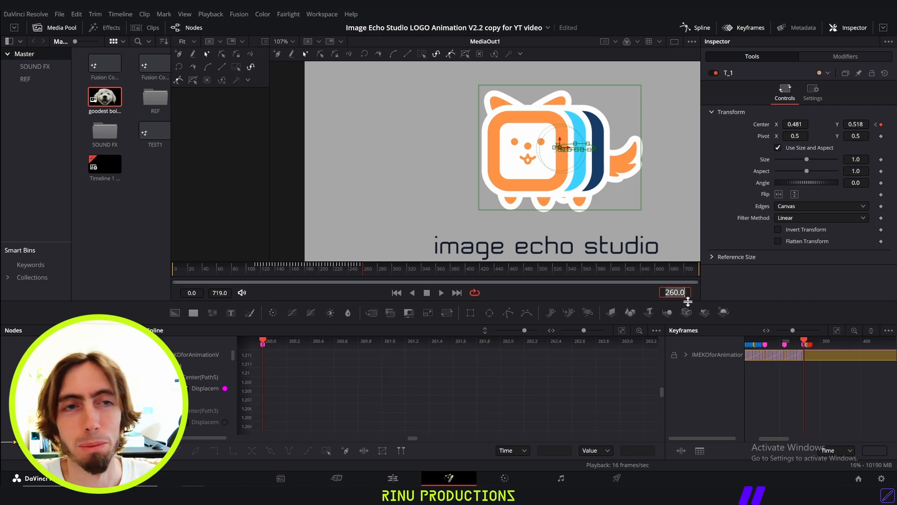
{"action": "key", "text": "Right"}
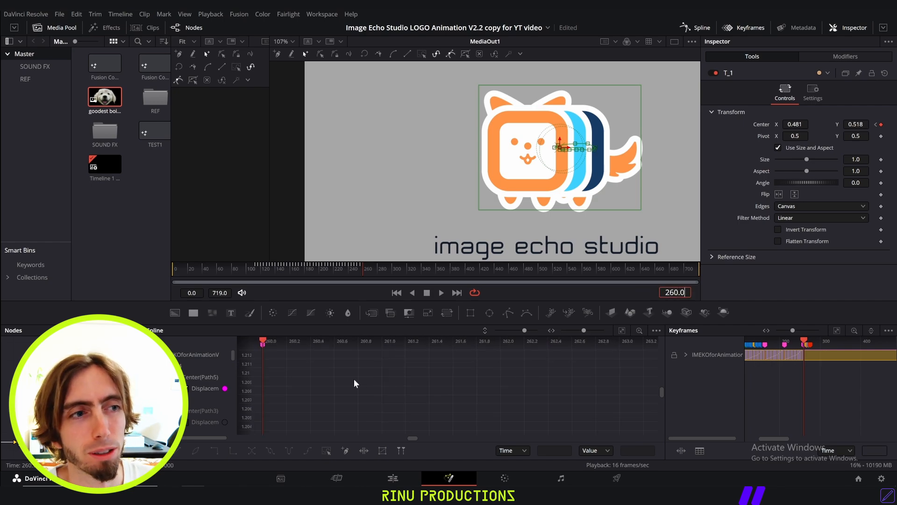
{"action": "key", "text": "Up"}
{"action": "key", "text": "Right"}
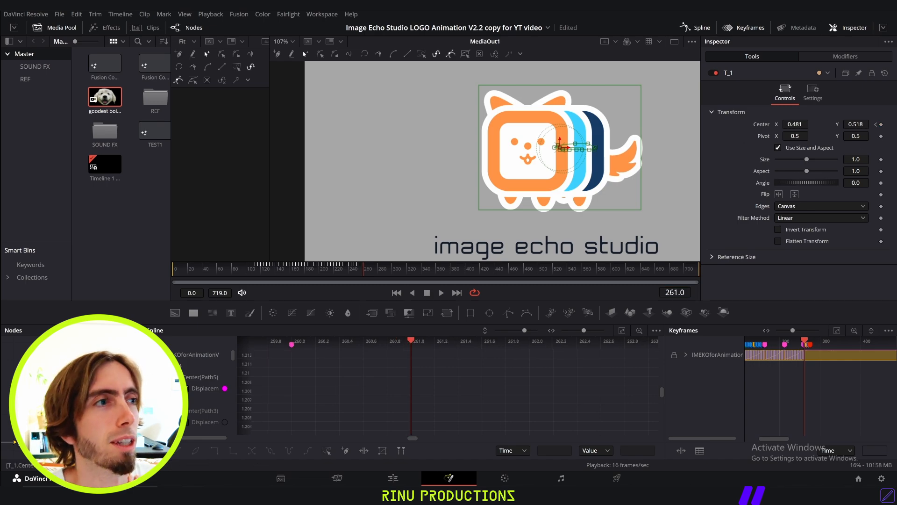
Step: Add a Center keyframe on T_1 at frame 261 and set it to X 0.5, Y 0.5
{"action": "left_click", "coordinate": [802, 124]}
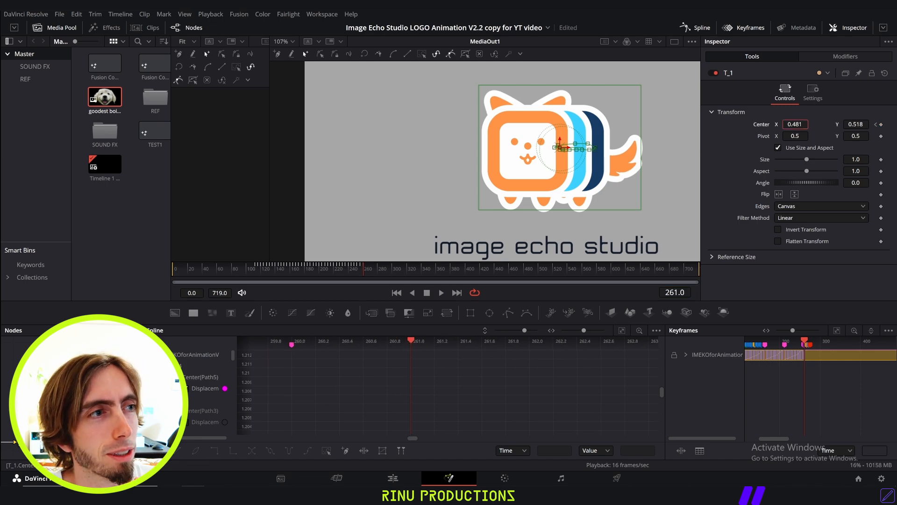
{"action": "left_click", "coordinate": [881, 124]}
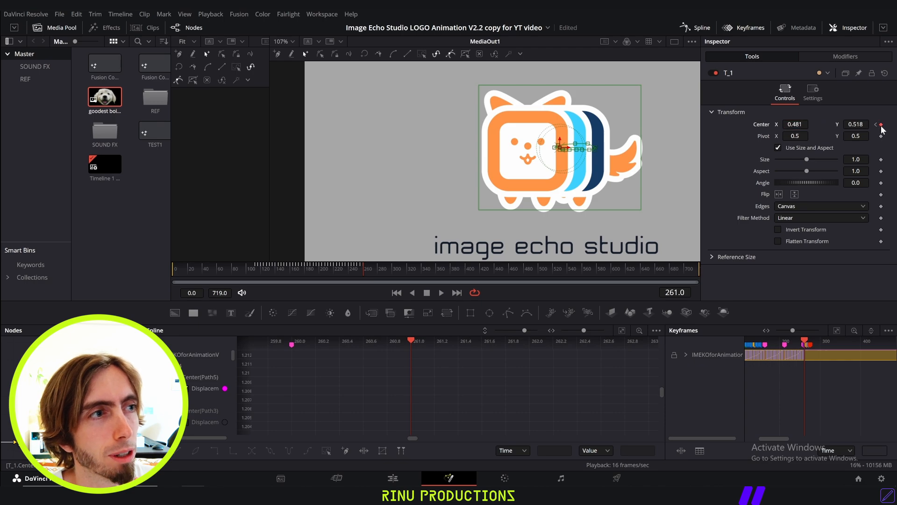
{"action": "double_click", "coordinate": [800, 124]}
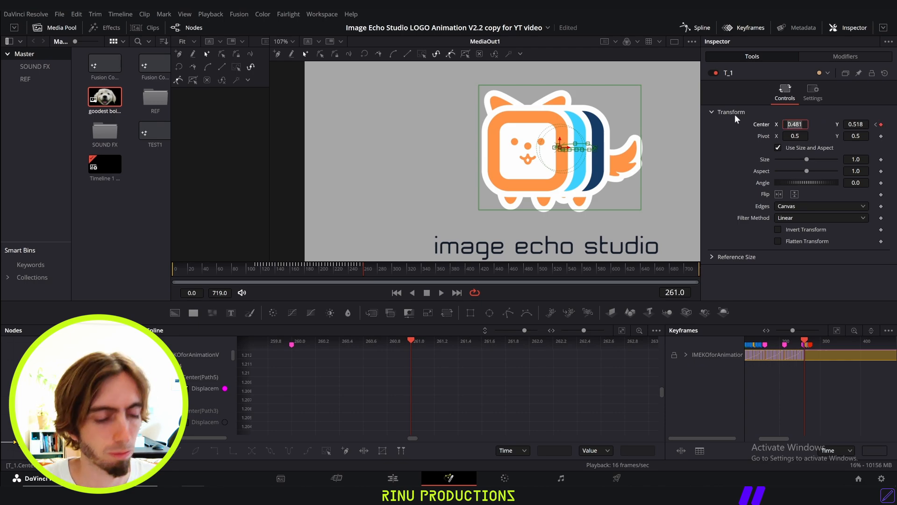
{"action": "type", "text": "0.5"}
{"action": "key", "text": "Tab"}
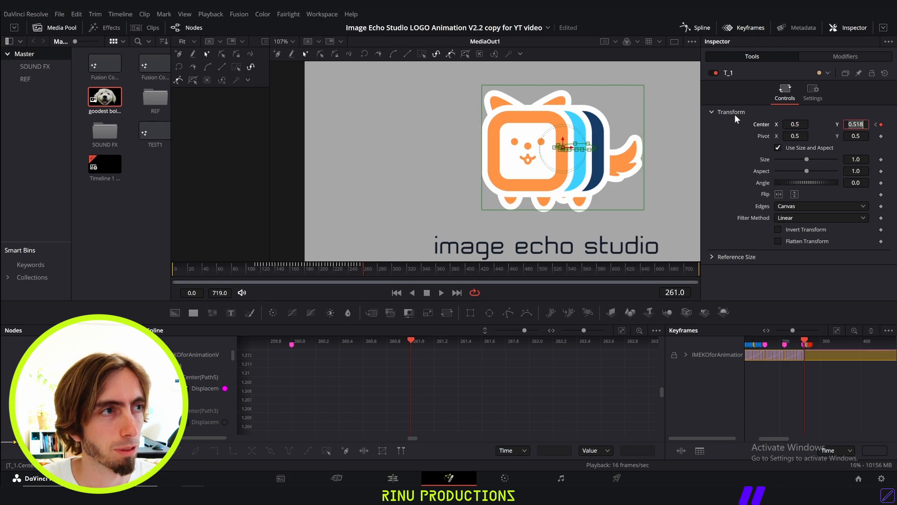
{"action": "type", "text": "0.5"}
{"action": "key", "text": "Tab"}
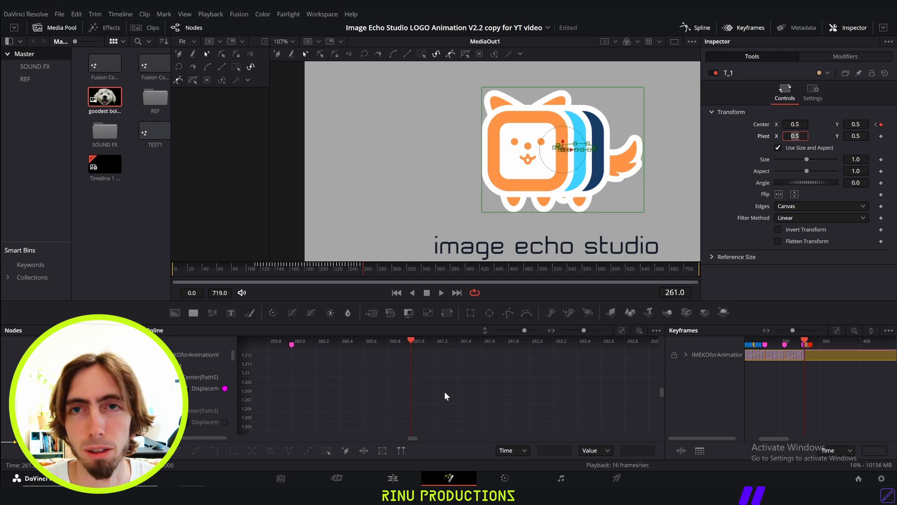
Step: Duplicate the keyframes of T_4's first displacement cycle as a loop, with the number of loops set to 2
{"action": "scroll", "coordinate": [445, 393], "scroll_direction": "down", "scroll_amount": 3}
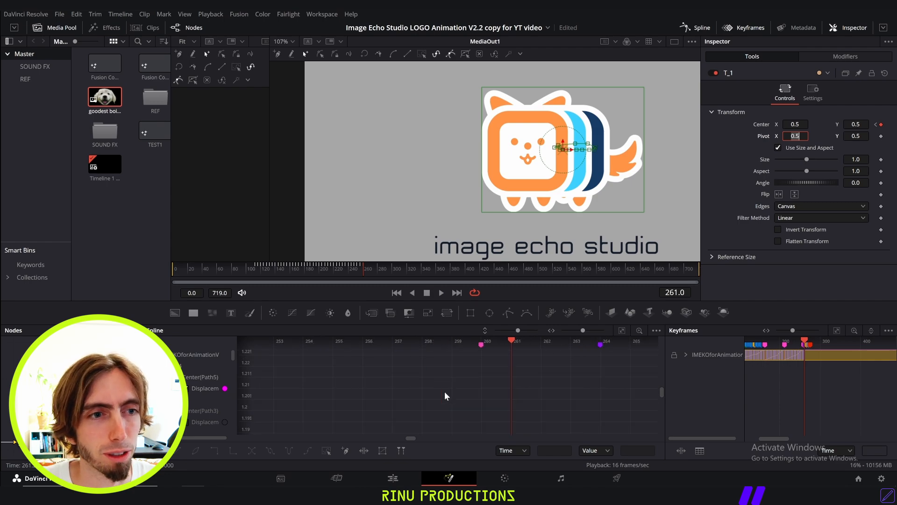
{"action": "scroll", "coordinate": [444, 391], "scroll_direction": "down", "scroll_amount": 5}
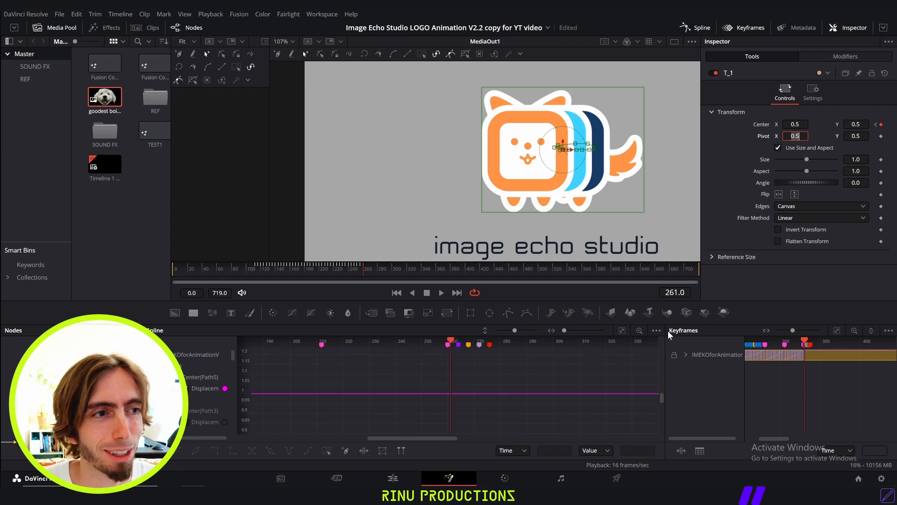
{"action": "left_click", "coordinate": [622, 331]}
{"action": "scroll", "coordinate": [436, 389], "scroll_direction": "down", "scroll_amount": 5}
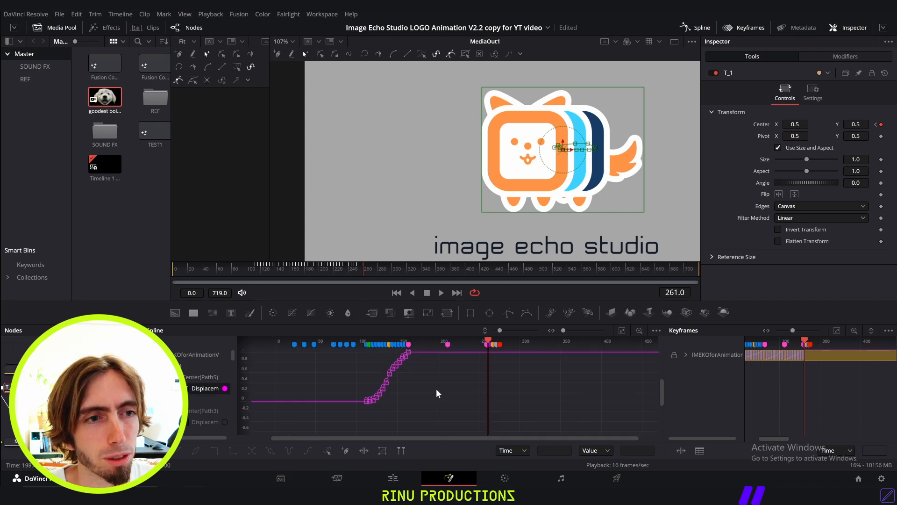
{"action": "scroll", "coordinate": [425, 414], "scroll_direction": "up", "scroll_amount": 3}
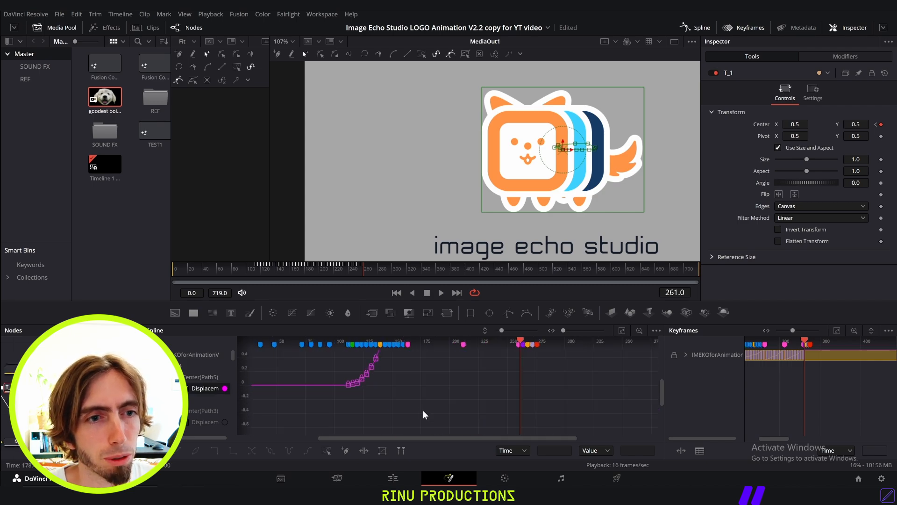
{"action": "scroll", "coordinate": [366, 399], "scroll_direction": "up", "scroll_amount": 4}
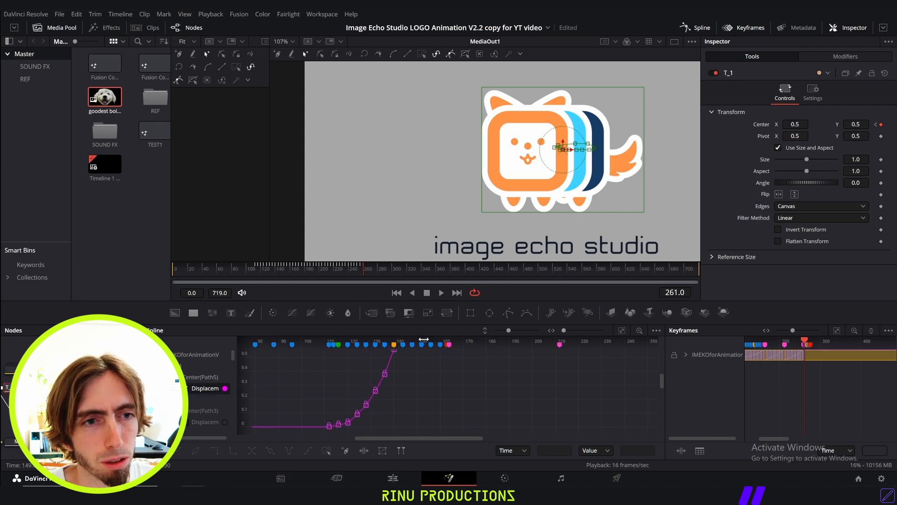
{"action": "left_click_drag", "start_coordinate": [432, 325], "coordinate": [430, 185]}
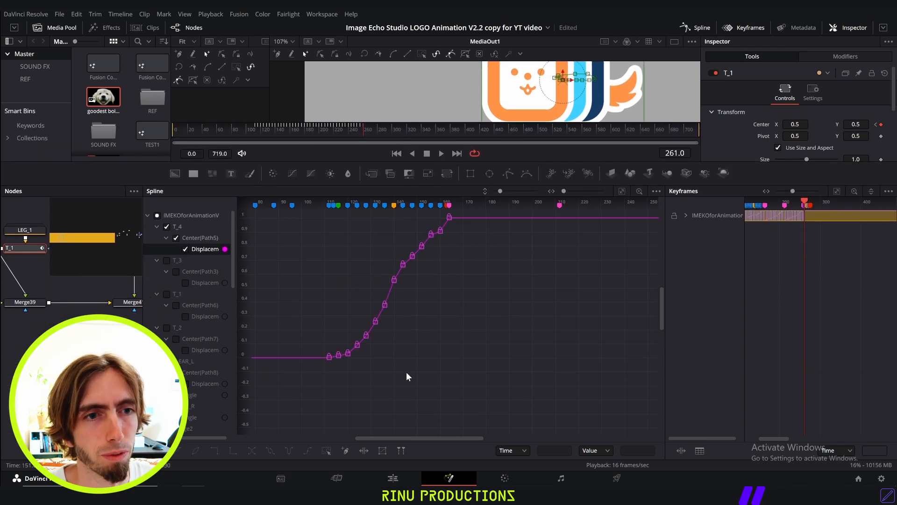
{"action": "left_click_drag", "start_coordinate": [334, 371], "coordinate": [477, 195]}
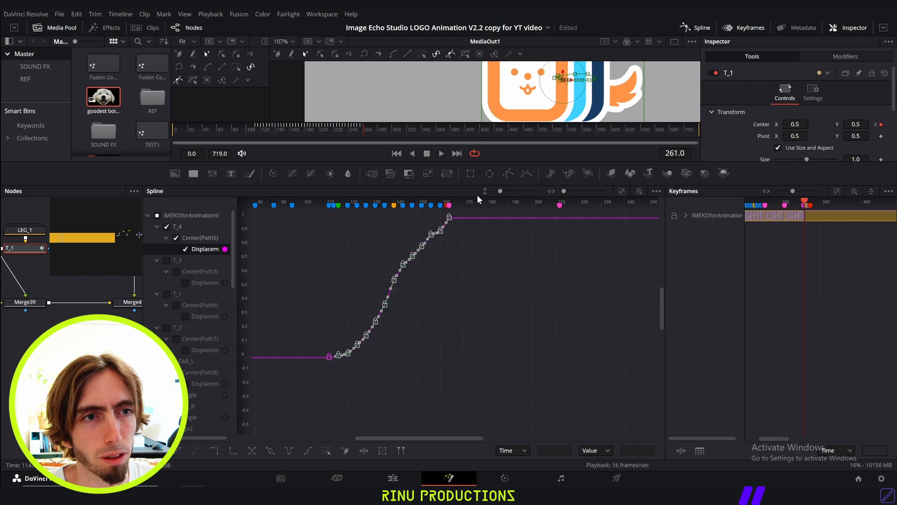
{"action": "right_click", "coordinate": [409, 263]}
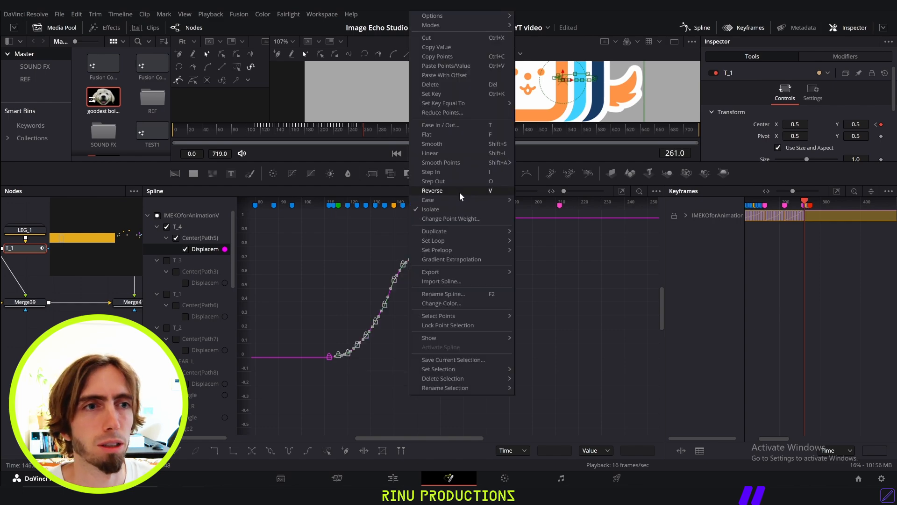
{"action": "mouse_move", "coordinate": [490, 231]}
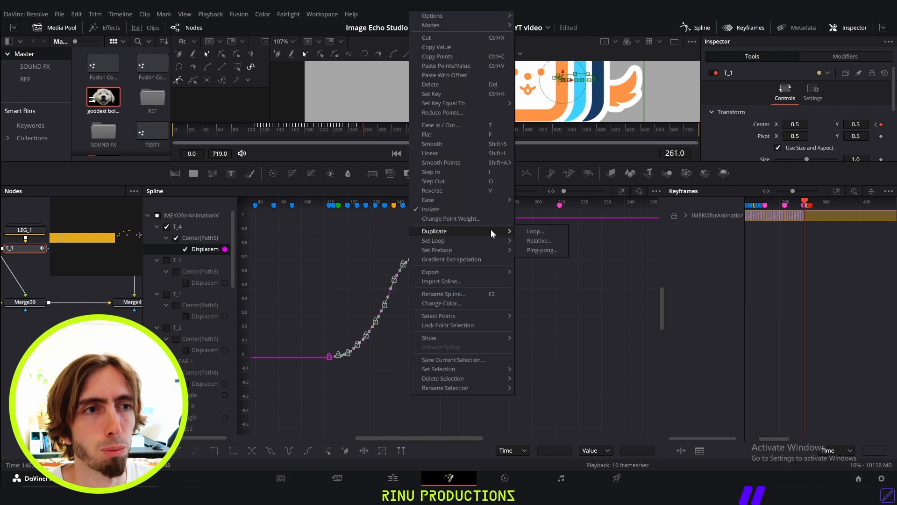
{"action": "left_click", "coordinate": [553, 233]}
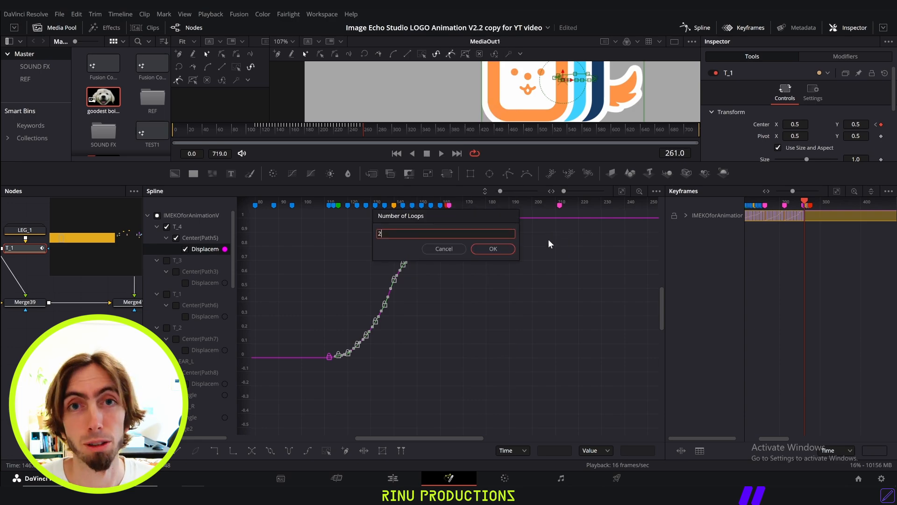
{"action": "key", "text": "Return"}
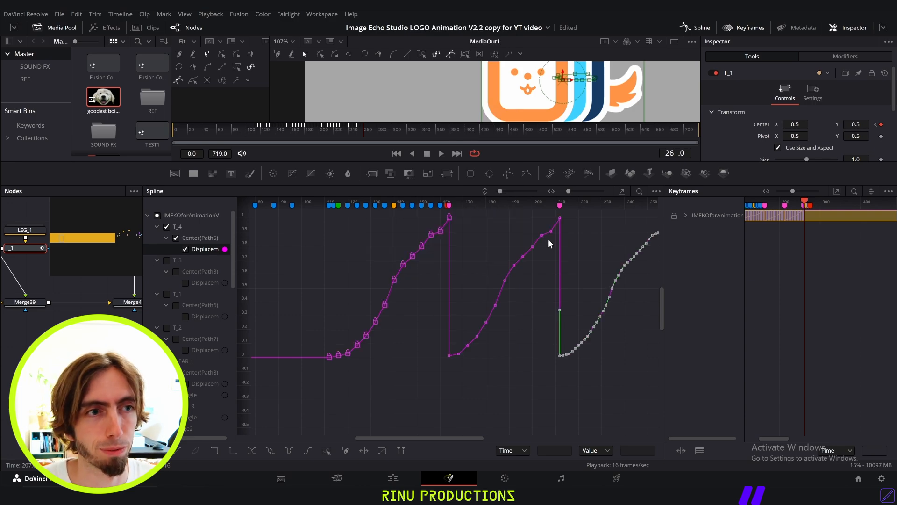
Step: Examine the looped T_4 displacement curve and play the animation from the start of the first walk cycle
{"action": "scroll", "coordinate": [548, 239], "scroll_direction": "right", "scroll_amount": 5}
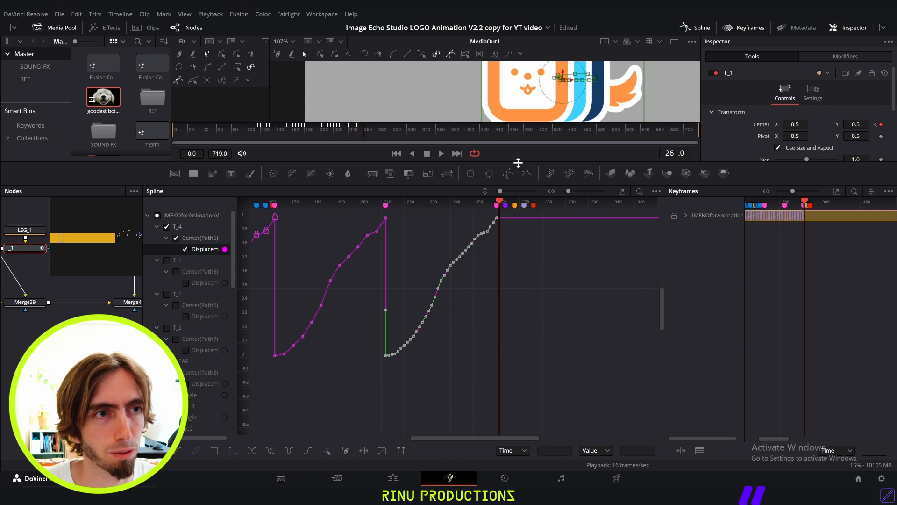
{"action": "left_click_drag", "start_coordinate": [518, 164], "coordinate": [537, 337]}
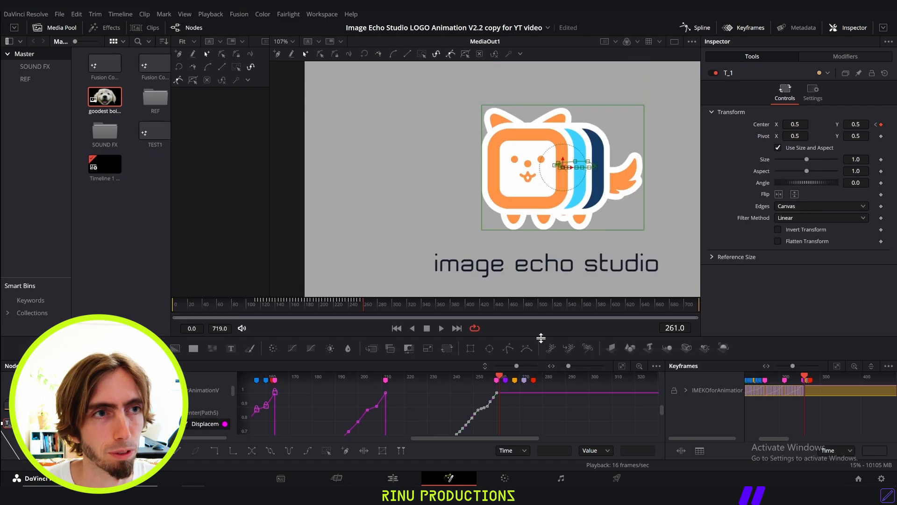
{"action": "left_click", "coordinate": [254, 304]}
{"action": "key", "text": "space"}
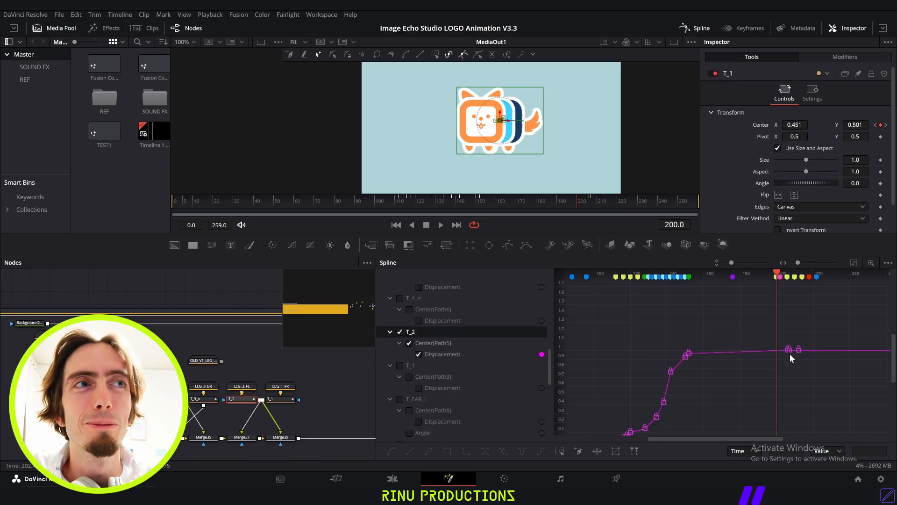
Step: Set T_2's Center X to 0.5125 at frame 200
{"action": "scroll", "coordinate": [790, 355], "scroll_direction": "up", "scroll_amount": 5}
{"action": "double_click", "coordinate": [794, 124]}
{"action": "type", "text": "0.5125"}
{"action": "key", "text": "Tab"}
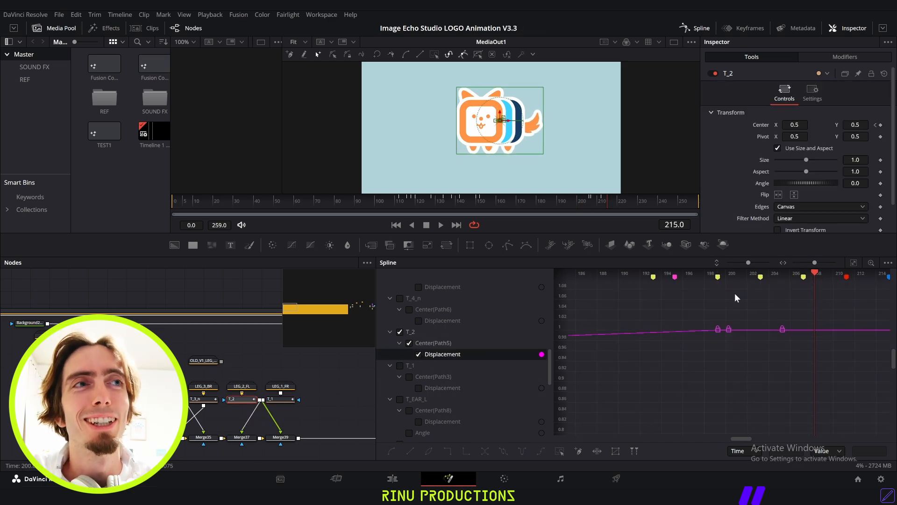
{"action": "key", "text": "Left"}
{"action": "key", "text": "Left"}
{"action": "key", "text": "Left"}
{"action": "key", "text": "Left"}
{"action": "key", "text": "Left"}
{"action": "key", "text": "Left"}
{"action": "key", "text": "Left"}
{"action": "key", "text": "Left"}
{"action": "key", "text": "Left"}
{"action": "key", "text": "Left"}
{"action": "key", "text": "Left"}
{"action": "key", "text": "Left"}
{"action": "key", "text": "Left"}
{"action": "key", "text": "Left"}
{"action": "key", "text": "Left"}
{"action": "double_click", "coordinate": [794, 125]}
{"action": "type", "text": "0.5125"}
Step: Set T_2's Center X to 0.55 at frame 212
{"action": "key", "text": "Right"}
{"action": "key", "text": "Right"}
{"action": "key", "text": "Right"}
{"action": "key", "text": "Right"}
{"action": "key", "text": "Right"}
{"action": "key", "text": "Right"}
{"action": "key", "text": "Right"}
{"action": "key", "text": "Right"}
{"action": "key", "text": "Right"}
{"action": "key", "text": "Right"}
{"action": "key", "text": "Right"}
{"action": "key", "text": "Right"}
{"action": "double_click", "coordinate": [794, 125]}
{"action": "type", "text": "0.55"}
{"action": "key", "text": "Tab"}
Step: Set T_2's Center Y to 0.52 at frame 217
{"action": "key", "text": "Right"}
{"action": "key", "text": "Right"}
{"action": "key", "text": "Right"}
{"action": "key", "text": "Right"}
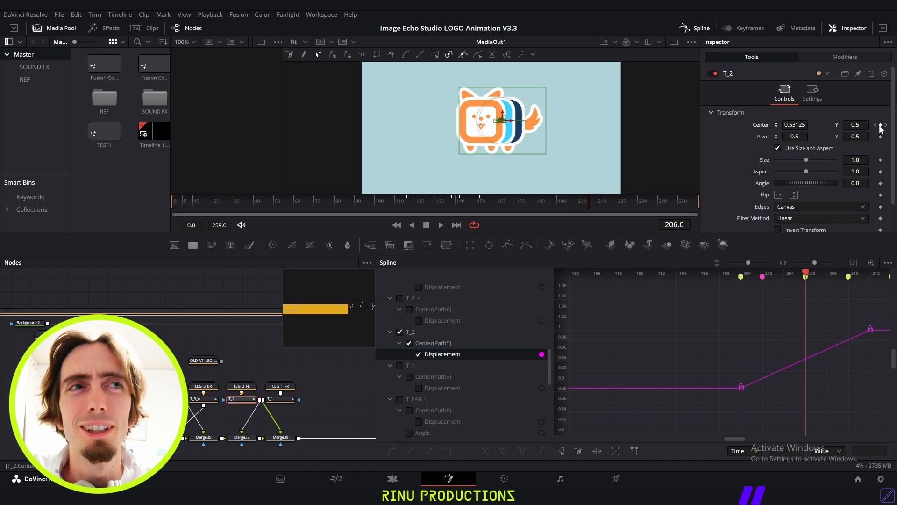
{"action": "key", "text": "Left"}
{"action": "key", "text": "Right"}
{"action": "key", "text": "Right"}
{"action": "key", "text": "Right"}
{"action": "key", "text": "Right"}
{"action": "key", "text": "Right"}
{"action": "key", "text": "Right"}
{"action": "key", "text": "Right"}
{"action": "key", "text": "Right"}
{"action": "key", "text": "Right"}
{"action": "key", "text": "Right"}
{"action": "key", "text": "Right"}
{"action": "key", "text": "Right"}
{"action": "double_click", "coordinate": [855, 125]}
{"action": "type", "text": "0.52"}
{"action": "key", "text": "Tab"}
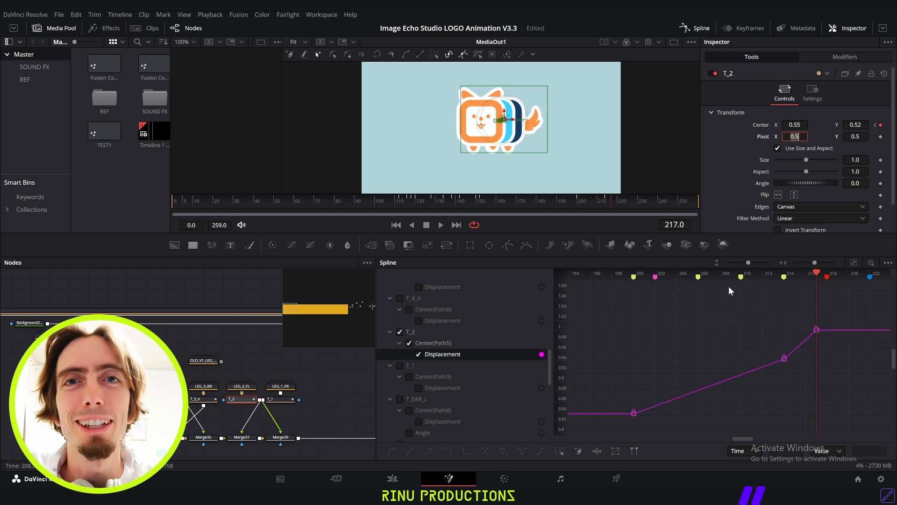
{"action": "key", "text": "Right"}
{"action": "key", "text": "Right"}
{"action": "key", "text": "Right"}
{"action": "key", "text": "Right"}
{"action": "key", "text": "Right"}
{"action": "left_click", "coordinate": [794, 125]}
{"action": "left_click", "coordinate": [643, 362]}
Step: Select the T_3_n transform node and set its Center X to 0.475 at frame 200
{"action": "key", "text": "Left"}
{"action": "key", "text": "Left"}
{"action": "key", "text": "Left"}
{"action": "key", "text": "Left"}
{"action": "key", "text": "Left"}
{"action": "key", "text": "Left"}
{"action": "key", "text": "Left"}
{"action": "key", "text": "Left"}
{"action": "key", "text": "Left"}
{"action": "key", "text": "Left"}
{"action": "key", "text": "Left"}
{"action": "key", "text": "Left"}
{"action": "key", "text": "Left"}
{"action": "key", "text": "Left"}
{"action": "key", "text": "Left"}
{"action": "key", "text": "Left"}
{"action": "key", "text": "Left"}
{"action": "key", "text": "Left"}
{"action": "key", "text": "Left"}
{"action": "key", "text": "Left"}
{"action": "left_click", "coordinate": [203, 399]}
{"action": "key", "text": "Left"}
{"action": "key", "text": "Left"}
{"action": "key", "text": "Left"}
{"action": "key", "text": "Left"}
{"action": "key", "text": "Left"}
{"action": "key", "text": "Left"}
{"action": "key", "text": "Left"}
{"action": "key", "text": "Left"}
{"action": "key", "text": "Left"}
{"action": "key", "text": "Left"}
{"action": "key", "text": "Left"}
{"action": "key", "text": "Left"}
{"action": "key", "text": "Left"}
{"action": "key", "text": "Left"}
{"action": "key", "text": "Left"}
{"action": "key", "text": "Left"}
{"action": "key", "text": "Left"}
{"action": "key", "text": "Left"}
{"action": "key", "text": "Left"}
{"action": "key", "text": "Left"}
{"action": "double_click", "coordinate": [794, 125]}
{"action": "type", "text": "0.475"}
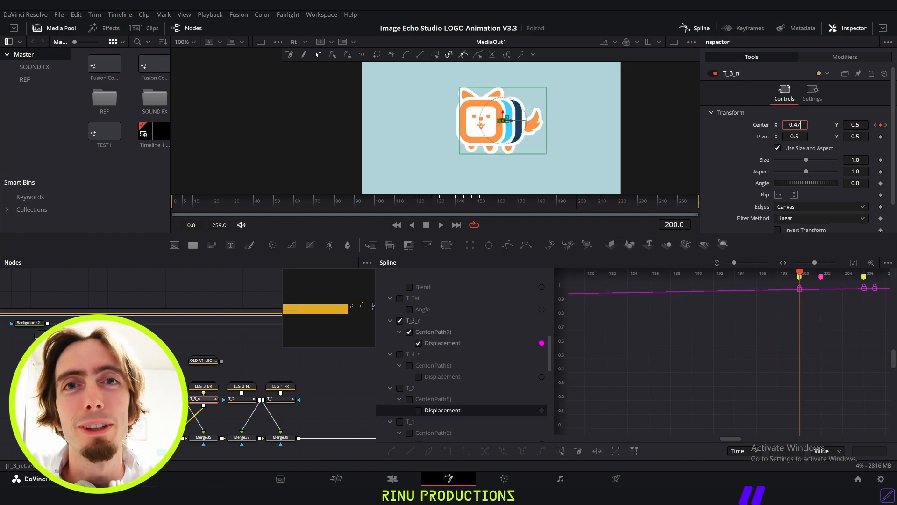
{"action": "left_click", "coordinate": [744, 350]}
Step: Add a Center keyframe on T_3_n at frame 212
{"action": "key", "text": "Right"}
{"action": "key", "text": "Right"}
{"action": "key", "text": "Right"}
{"action": "key", "text": "Right"}
{"action": "key", "text": "Right"}
{"action": "key", "text": "Right"}
{"action": "key", "text": "Right"}
{"action": "key", "text": "Right"}
{"action": "key", "text": "Right"}
{"action": "key", "text": "Right"}
{"action": "key", "text": "Right"}
{"action": "key", "text": "Right"}
{"action": "left_click", "coordinate": [881, 125]}
Step: Set T_3_n's Center X to 0.5375 and, at frame 222, set its Center Y to 0.52
{"action": "key", "text": "Right"}
{"action": "key", "text": "Right"}
{"action": "key", "text": "Right"}
{"action": "key", "text": "Right"}
{"action": "key", "text": "Right"}
{"action": "key", "text": "Right"}
{"action": "double_click", "coordinate": [795, 125]}
{"action": "type", "text": "0.53750.52"}
{"action": "key", "text": "Tab"}
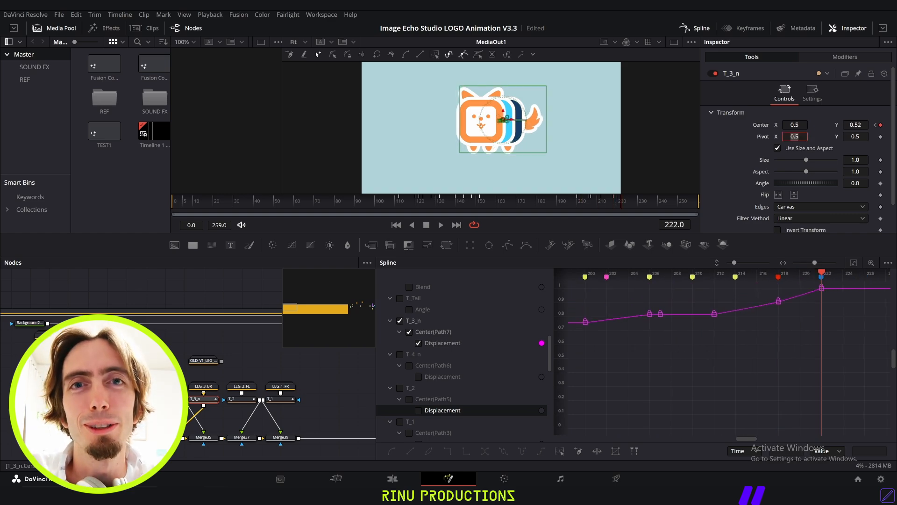
Step: Review the T_3_n leg's motion frame by frame back from frame 222 and save the project
{"action": "type", "text": "0.5375"}
{"action": "key", "text": "BackSpace"}
{"action": "key", "text": "BackSpace"}
{"action": "key", "text": "BackSpace"}
{"action": "left_click", "coordinate": [685, 370]}
{"action": "key", "text": "Left"}
{"action": "key", "text": "Left"}
{"action": "key", "text": "Left"}
{"action": "key", "text": "Left"}
{"action": "key", "text": "Left"}
{"action": "key", "text": "Left"}
{"action": "key", "text": "Left"}
{"action": "key", "text": "Left"}
{"action": "key", "text": "Left"}
{"action": "key", "text": "Left"}
{"action": "key", "text": "Left"}
{"action": "key", "text": "Left"}
{"action": "key", "text": "Left"}
{"action": "key", "text": "Left"}
{"action": "key", "text": "Left"}
{"action": "key", "text": "Left"}
{"action": "key", "text": "Left"}
{"action": "key", "text": "Left"}
{"action": "key", "text": "Left"}
{"action": "key", "text": "Left"}
{"action": "key", "text": "Right"}
{"action": "key", "text": "Right"}
{"action": "key", "text": "Right"}
{"action": "key", "text": "Right"}
{"action": "key", "text": "Right"}
{"action": "key", "text": "Right"}
{"action": "key", "text": "Right"}
{"action": "key", "text": "Right"}
{"action": "key", "text": "Right"}
{"action": "key", "text": "Right"}
{"action": "key", "text": "Right"}
{"action": "key", "text": "Right"}
{"action": "key", "text": "Right"}
{"action": "key", "text": "Right"}
{"action": "key", "text": "Right"}
{"action": "key", "text": "Right"}
{"action": "key", "text": "Right"}
{"action": "key", "text": "Right"}
{"action": "key", "text": "Right"}
{"action": "key", "text": "Right"}
{"action": "key", "text": "ctrl+s"}
Step: Step back and forth through the walk frames down to frame 112 to examine how the legs move
{"action": "key", "text": "Left"}
{"action": "key", "text": "Left"}
{"action": "key", "text": "Left"}
{"action": "key", "text": "Left"}
{"action": "key", "text": "Left"}
{"action": "key", "text": "Left"}
{"action": "key", "text": "Left"}
{"action": "key", "text": "Left"}
{"action": "key", "text": "Left"}
{"action": "key", "text": "Left"}
{"action": "key", "text": "Left"}
{"action": "key", "text": "Left"}
{"action": "key", "text": "Left"}
{"action": "key", "text": "Left"}
{"action": "key", "text": "Left"}
{"action": "key", "text": "Left"}
{"action": "key", "text": "Left"}
{"action": "key", "text": "Left"}
{"action": "key", "text": "Left"}
{"action": "key", "text": "Left"}
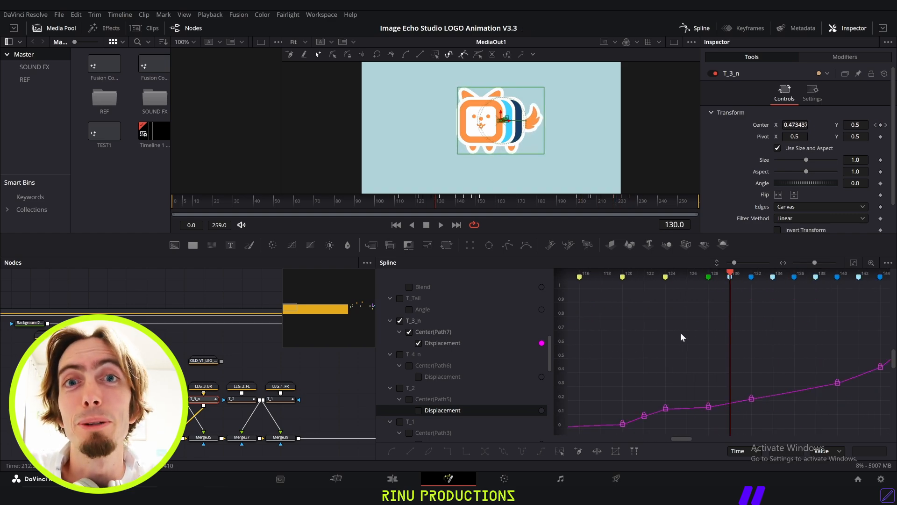
{"action": "key", "text": "Right"}
{"action": "key", "text": "Right"}
{"action": "key", "text": "Right"}
{"action": "key", "text": "Right"}
{"action": "key", "text": "Right"}
{"action": "key", "text": "Right"}
{"action": "key", "text": "Right"}
{"action": "key", "text": "Right"}
{"action": "key", "text": "Right"}
{"action": "key", "text": "Right"}
{"action": "key", "text": "Right"}
{"action": "key", "text": "Right"}
{"action": "key", "text": "Right"}
{"action": "key", "text": "Right"}
{"action": "key", "text": "Right"}
{"action": "key", "text": "Right"}
{"action": "key", "text": "Right"}
{"action": "key", "text": "Right"}
{"action": "key", "text": "Right"}
{"action": "key", "text": "Right"}
{"action": "key", "text": "Left"}
{"action": "key", "text": "Left"}
{"action": "key", "text": "Left"}
{"action": "key", "text": "Left"}
{"action": "key", "text": "Left"}
{"action": "key", "text": "Left"}
{"action": "key", "text": "Left"}
{"action": "key", "text": "Left"}
{"action": "key", "text": "Left"}
{"action": "key", "text": "Left"}
{"action": "key", "text": "Left"}
{"action": "key", "text": "Left"}
{"action": "key", "text": "Left"}
{"action": "key", "text": "Left"}
{"action": "key", "text": "Left"}
{"action": "key", "text": "Left"}
{"action": "key", "text": "Left"}
{"action": "key", "text": "Left"}
{"action": "key", "text": "Left"}
{"action": "key", "text": "Left"}
Step: Examine T_3_n's Center values at frames 112 and 120 while comparing the leg poses between them
{"action": "left_click", "coordinate": [794, 125]}
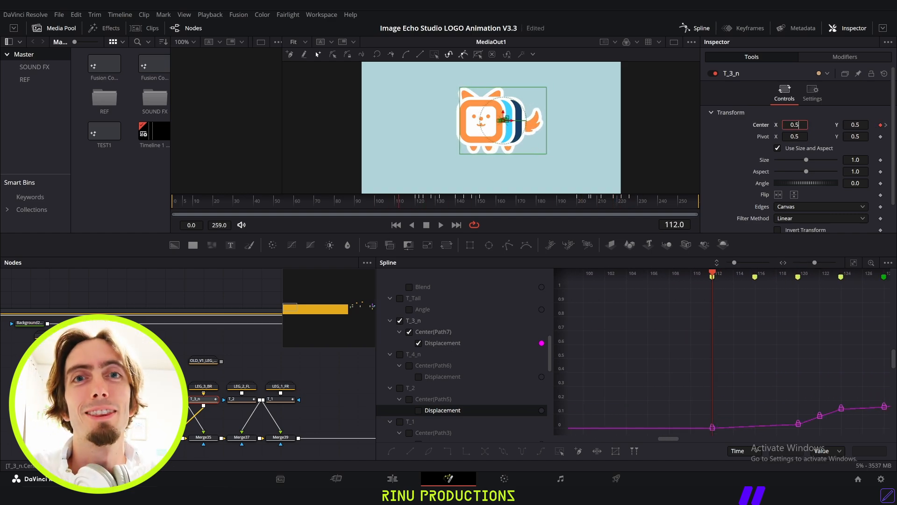
{"action": "scroll", "coordinate": [486, 138], "scroll_direction": "up", "scroll_amount": 5}
{"action": "left_click_drag", "start_coordinate": [555, 66], "coordinate": [546, 70]}
{"action": "double_click", "coordinate": [794, 125]}
{"action": "type", "text": "0.463"}
{"action": "key", "text": "Tab"}
{"action": "type", "text": "0.5"}
{"action": "key", "text": "Tab"}
{"action": "key", "text": "Right"}
{"action": "key", "text": "Right"}
{"action": "key", "text": "Right"}
{"action": "key", "text": "Right"}
{"action": "key", "text": "Right"}
{"action": "key", "text": "Right"}
{"action": "key", "text": "Right"}
{"action": "key", "text": "Right"}
{"action": "scroll", "coordinate": [486, 138], "scroll_direction": "down", "scroll_amount": 5}
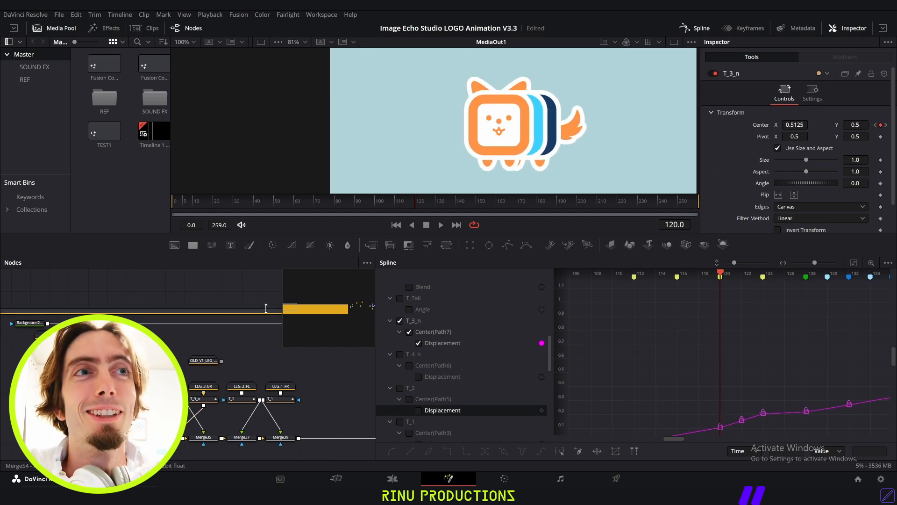
{"action": "key", "text": "Left"}
{"action": "key", "text": "Left"}
{"action": "key", "text": "Left"}
{"action": "key", "text": "Left"}
{"action": "key", "text": "Left"}
{"action": "key", "text": "Left"}
{"action": "key", "text": "Left"}
{"action": "key", "text": "Left"}
{"action": "key", "text": "Right"}
{"action": "key", "text": "Right"}
{"action": "key", "text": "Right"}
{"action": "key", "text": "Right"}
{"action": "key", "text": "Right"}
{"action": "key", "text": "Right"}
{"action": "key", "text": "Right"}
{"action": "key", "text": "Right"}
{"action": "left_click_drag", "start_coordinate": [787, 125], "coordinate": [832, 135]}
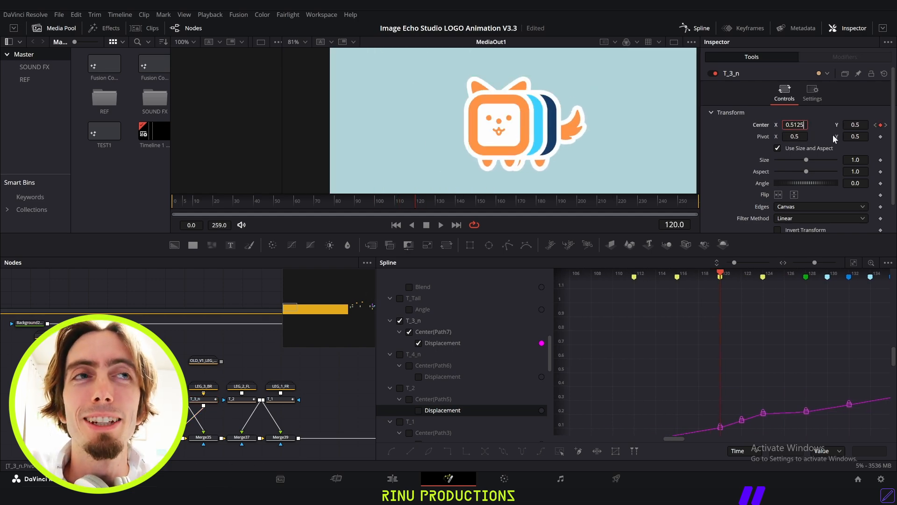
{"action": "type", "text": "0.512"}
{"action": "key", "text": "Return"}
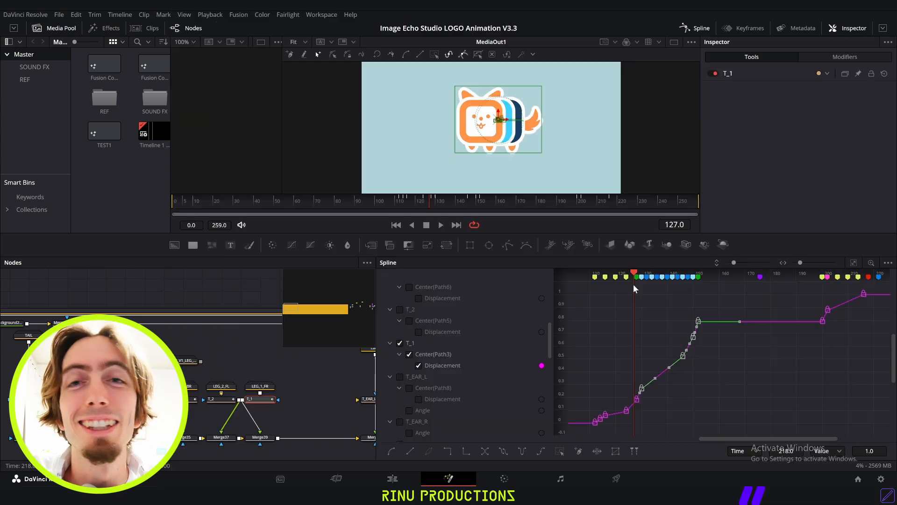
Step: At frame 128, extend the keyframe selection on T_1's Displacement curve to include the keyframe at that frame
{"action": "left_click_drag", "start_coordinate": [633, 284], "coordinate": [635, 285]}
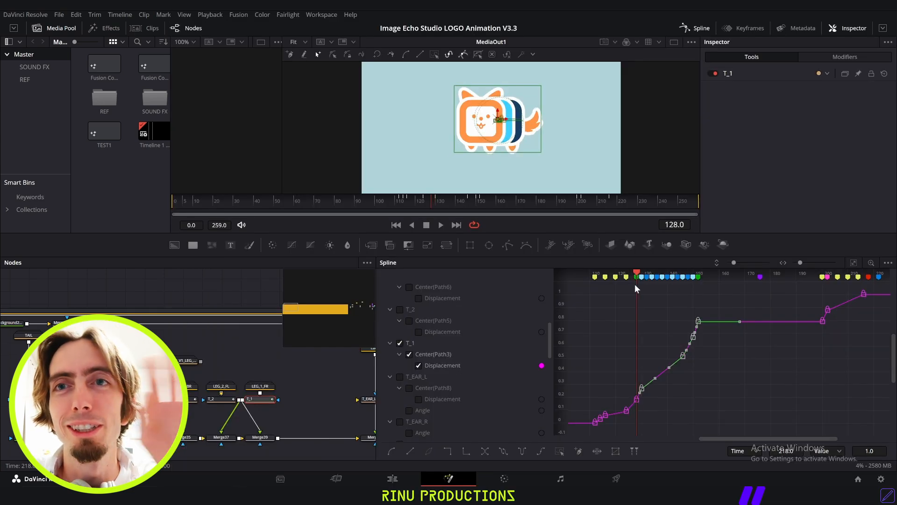
{"action": "left_click_drag", "start_coordinate": [669, 408], "coordinate": [622, 394]}
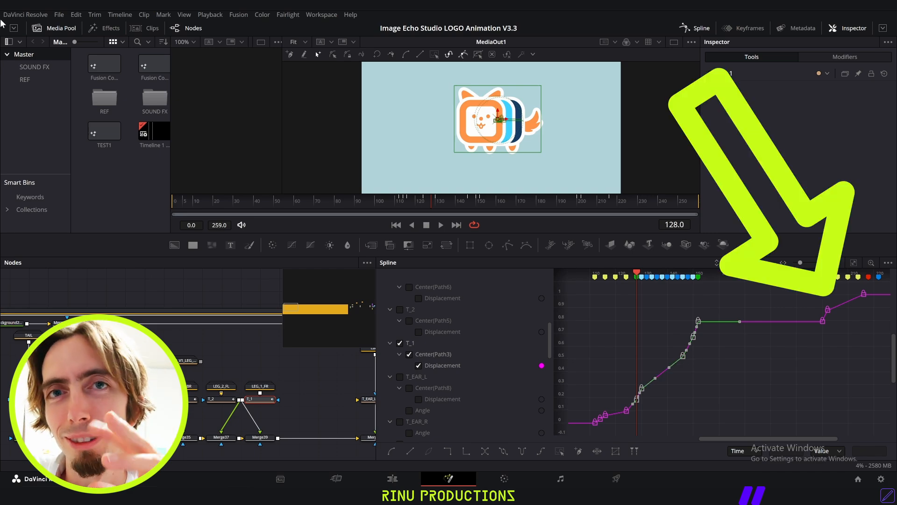
Step: Save the project as a new copy named Image Echo Studio LOGO Animation V3.4
{"action": "left_click", "coordinate": [20, 15]}
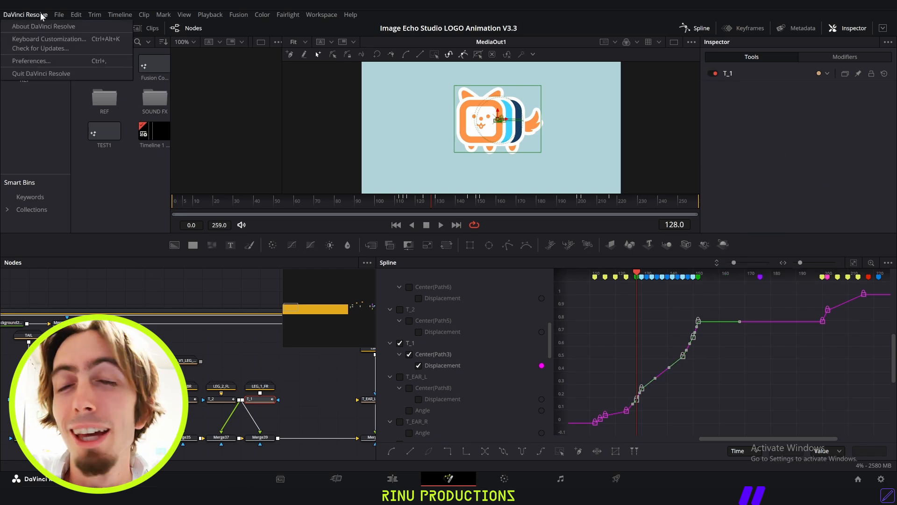
{"action": "left_click", "coordinate": [21, 14]}
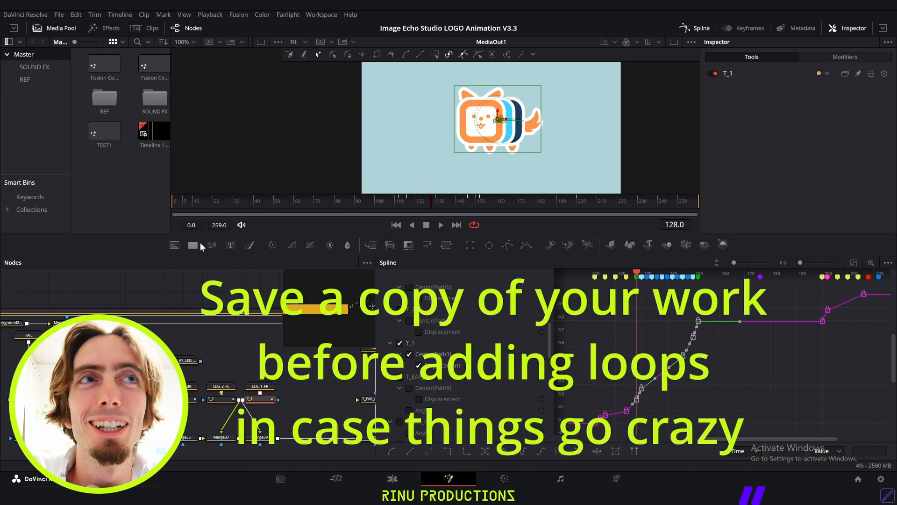
{"action": "key", "text": "ctrl+shift+s"}
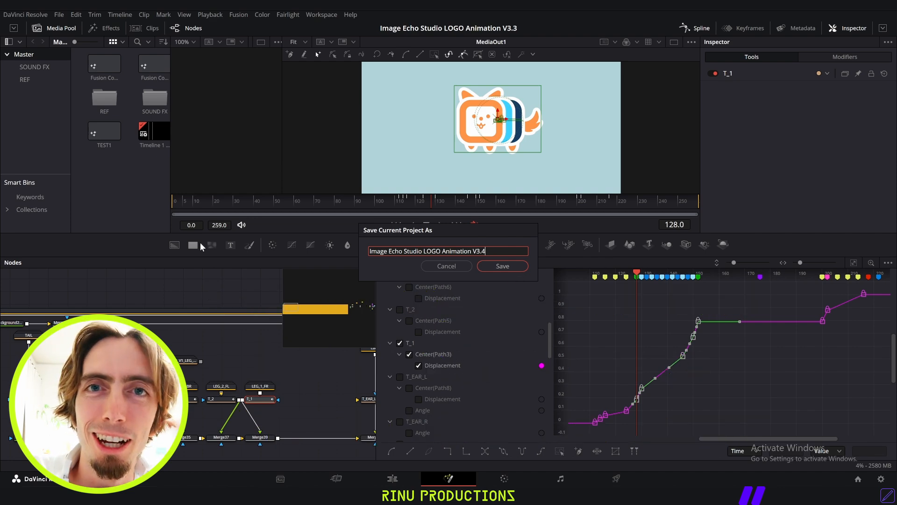
{"action": "key", "text": "Return"}
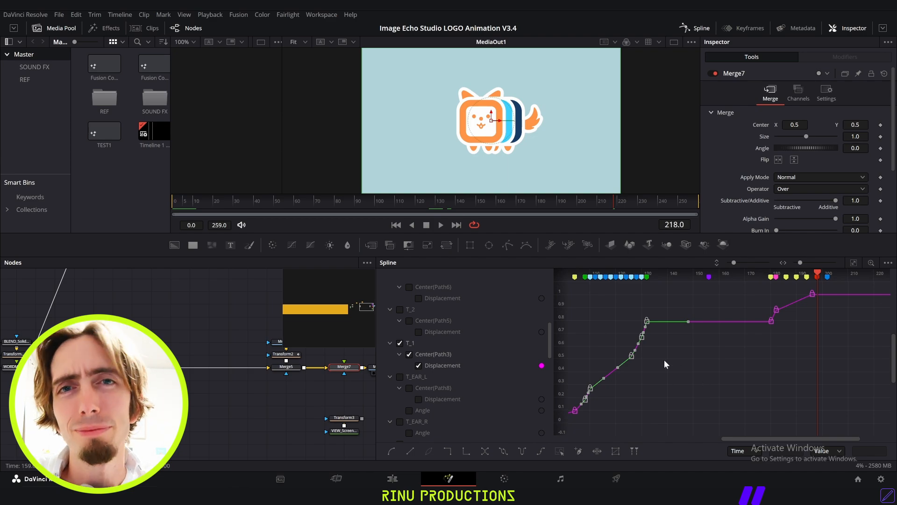
Step: Duplicate the selected T_1 Displacement keyframes as a loop that repeats twice and check the frames near its end
{"action": "right_click", "coordinate": [647, 323]}
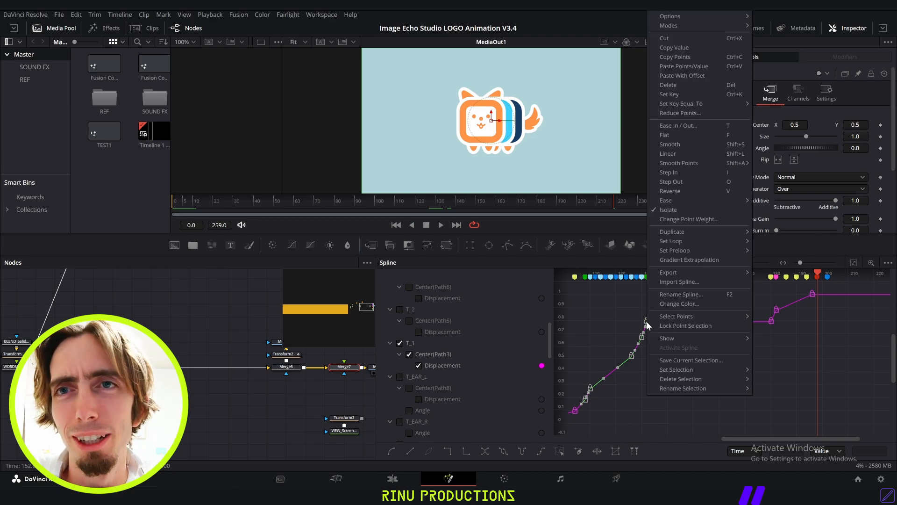
{"action": "mouse_move", "coordinate": [723, 241]}
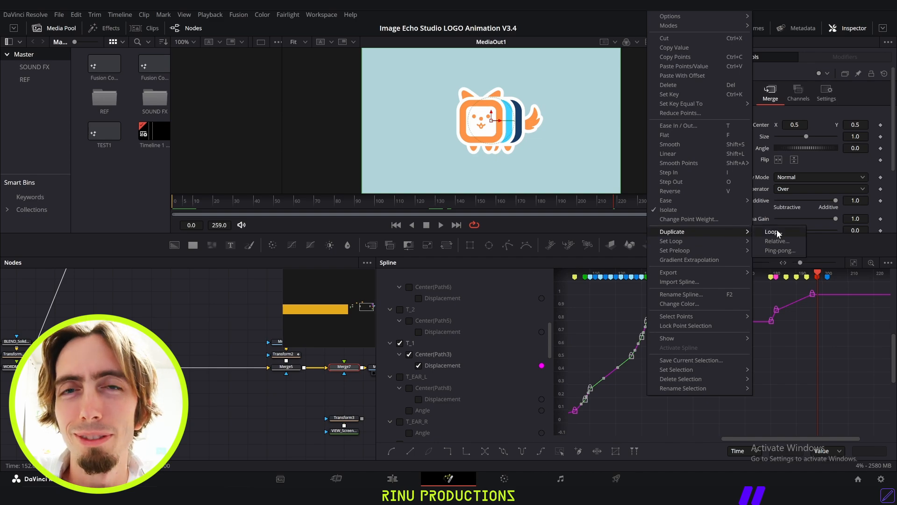
{"action": "left_click", "coordinate": [777, 232]}
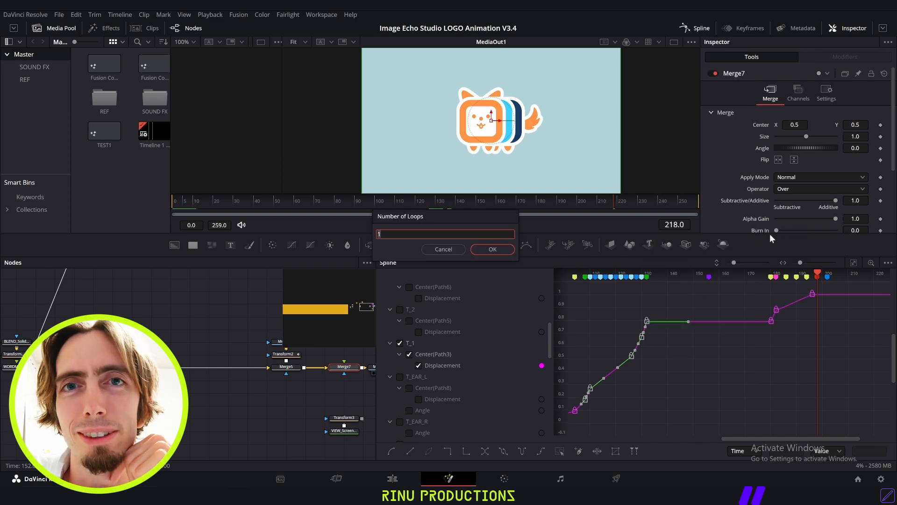
{"action": "key", "text": "Return"}
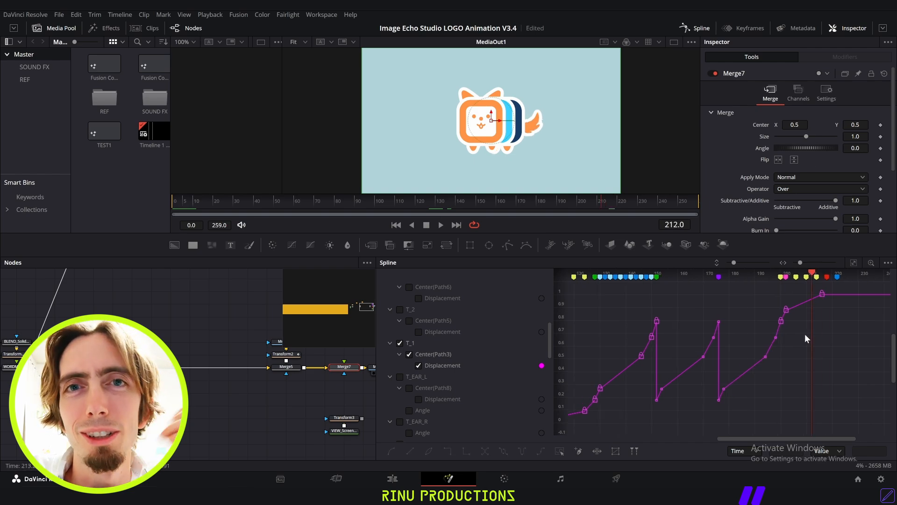
{"action": "key", "text": "Left"}
{"action": "key", "text": "Left"}
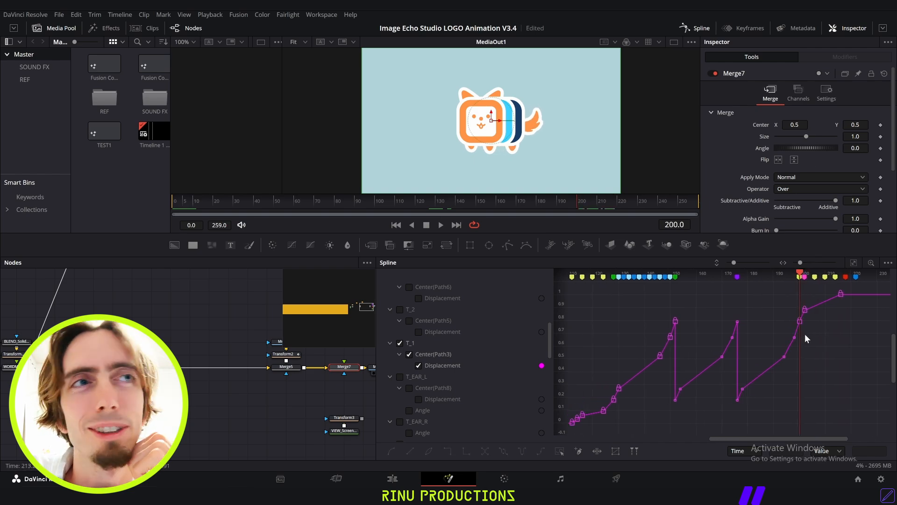
Step: Step back through the frames from 200 to about 149 and play the animation to review T_1's looped walk motion
{"action": "key", "text": "Left"}
{"action": "key", "text": "Left"}
{"action": "key", "text": "Left"}
{"action": "key", "text": "Left"}
{"action": "key", "text": "Left"}
{"action": "key", "text": "Left"}
{"action": "key", "text": "Left"}
{"action": "key", "text": "Left"}
{"action": "key", "text": "Left"}
{"action": "key", "text": "Left"}
{"action": "key", "text": "Left"}
{"action": "key", "text": "Left"}
{"action": "key", "text": "Left"}
{"action": "key", "text": "Left"}
{"action": "key", "text": "Left"}
{"action": "key", "text": "Left"}
{"action": "key", "text": "Left"}
{"action": "key", "text": "Left"}
{"action": "key", "text": "Left"}
{"action": "key", "text": "Left"}
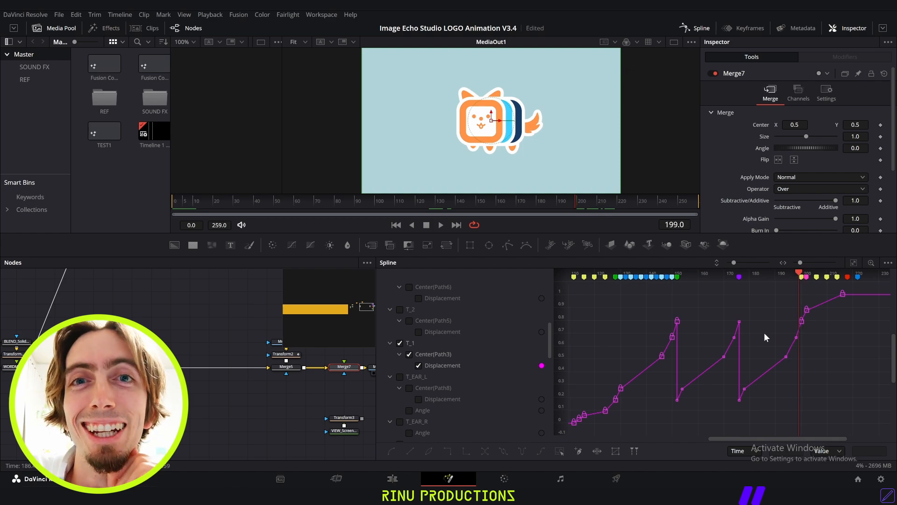
{"action": "key", "text": "Left"}
{"action": "key", "text": "Left"}
{"action": "key", "text": "Left"}
{"action": "key", "text": "Left"}
{"action": "key", "text": "Left"}
{"action": "key", "text": "Left"}
{"action": "key", "text": "Left"}
{"action": "key", "text": "Left"}
{"action": "key", "text": "Left"}
{"action": "key", "text": "Left"}
{"action": "key", "text": "Left"}
{"action": "key", "text": "Left"}
{"action": "key", "text": "Left"}
{"action": "key", "text": "Left"}
{"action": "key", "text": "Left"}
{"action": "key", "text": "Left"}
{"action": "key", "text": "Left"}
{"action": "key", "text": "Left"}
{"action": "key", "text": "Left"}
{"action": "key", "text": "Left"}
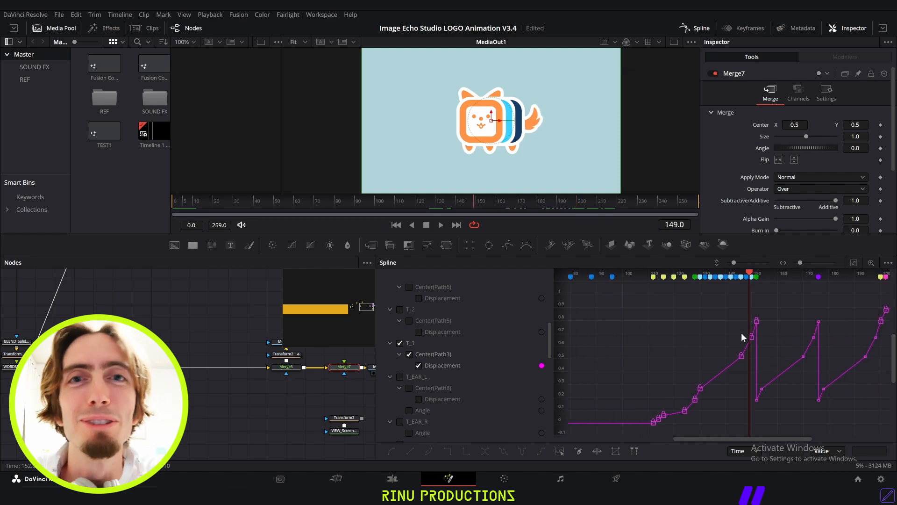
{"action": "key", "text": "space"}
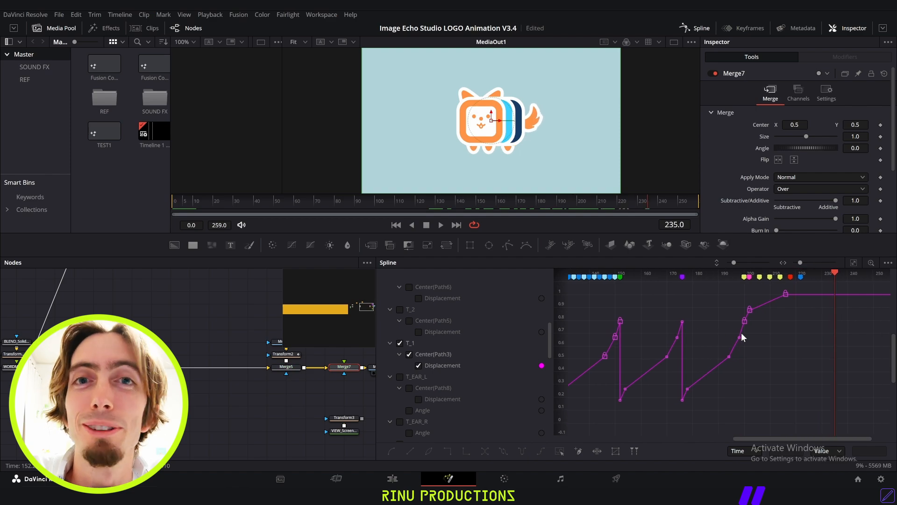
Step: Display only T_2's Displacement curve, select its walk keyframes from frame 128 onward, and duplicate them as a loop
{"action": "left_click", "coordinate": [400, 342]}
{"action": "left_click", "coordinate": [400, 309]}
{"action": "left_click", "coordinate": [675, 276]}
{"action": "left_click_drag", "start_coordinate": [675, 276], "coordinate": [613, 275]}
{"action": "left_click_drag", "start_coordinate": [731, 415], "coordinate": [606, 313]}
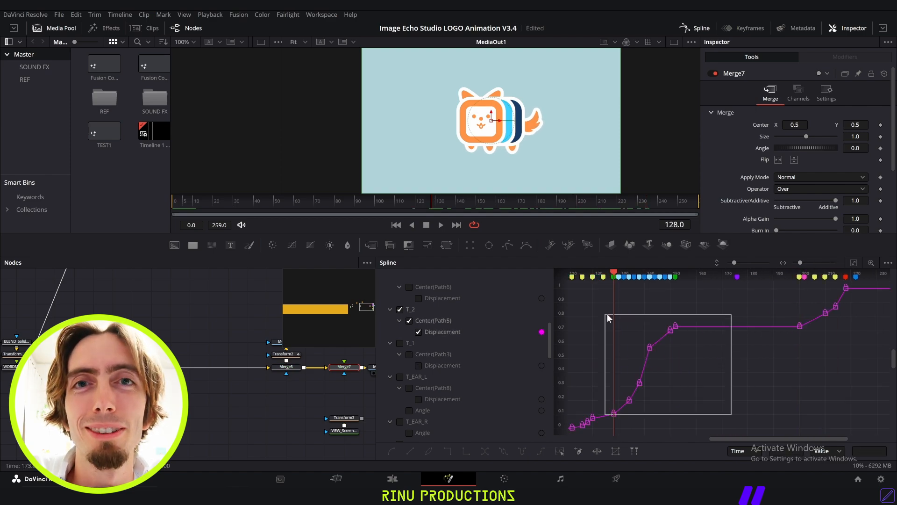
{"action": "right_click", "coordinate": [676, 327]}
{"action": "mouse_move", "coordinate": [705, 232]}
{"action": "left_click", "coordinate": [805, 233]}
{"action": "left_click", "coordinate": [499, 245]}
Step: Display only T_4_n's Displacement curve, duplicate its keyframes from frame 128 onward as one loop, and play the result
{"action": "left_click", "coordinate": [399, 309]}
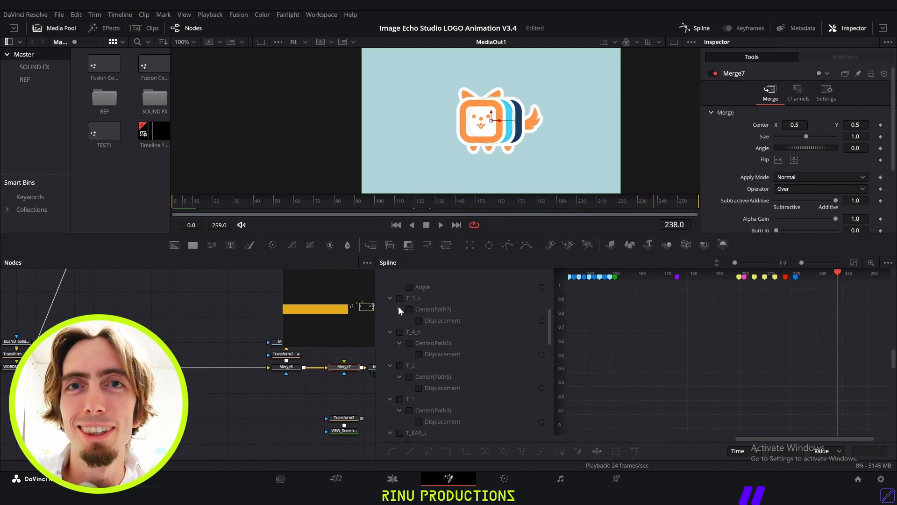
{"action": "scroll", "coordinate": [420, 327], "scroll_direction": "up", "scroll_amount": 2}
{"action": "left_click", "coordinate": [399, 331]}
{"action": "left_click", "coordinate": [683, 276]}
{"action": "left_click", "coordinate": [681, 277]}
{"action": "left_click_drag", "start_coordinate": [672, 403], "coordinate": [732, 320]}
{"action": "right_click", "coordinate": [725, 329]}
{"action": "mouse_move", "coordinate": [755, 235]}
{"action": "left_click", "coordinate": [853, 235]}
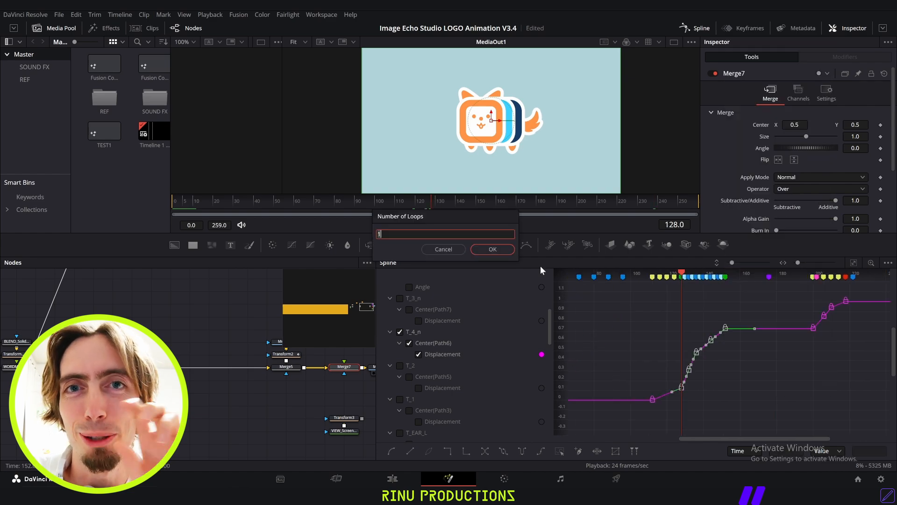
{"action": "left_click", "coordinate": [491, 248]}
{"action": "key", "text": "space"}
Step: Display only T_3_n's Displacement curve, select its walk keyframes from frame 128 onward, and duplicate them as a loop
{"action": "left_click", "coordinate": [399, 331]}
{"action": "left_click", "coordinate": [399, 298]}
{"action": "left_click_drag", "start_coordinate": [685, 276], "coordinate": [639, 281]}
{"action": "left_click_drag", "start_coordinate": [635, 418], "coordinate": [689, 324]}
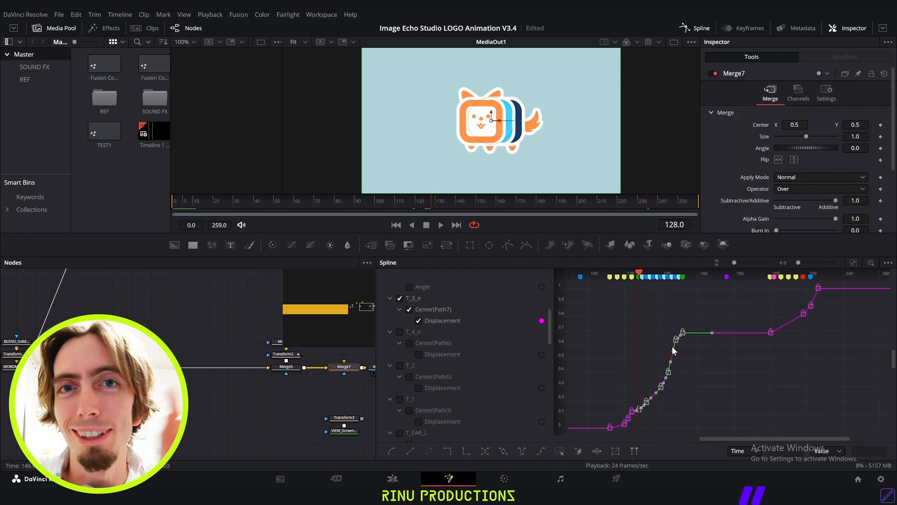
{"action": "right_click", "coordinate": [679, 341]}
{"action": "left_click", "coordinate": [803, 233]}
{"action": "left_click", "coordinate": [492, 248]}
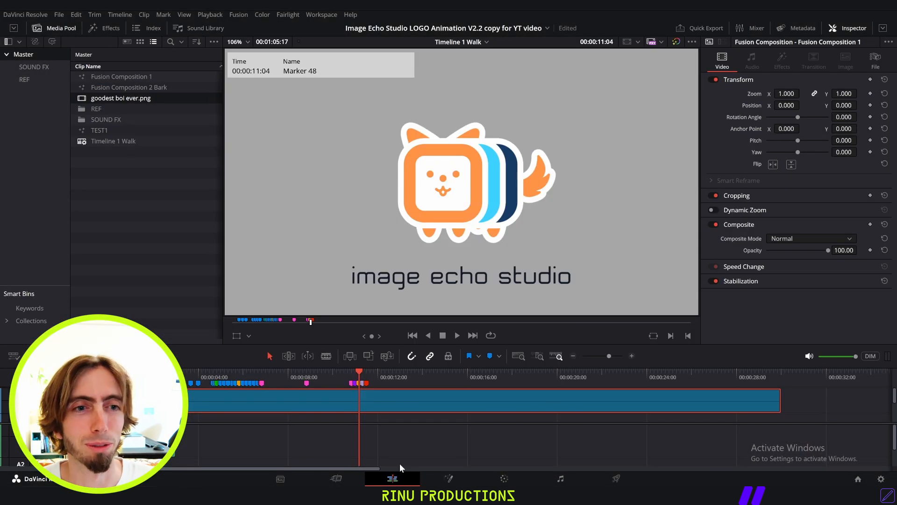
Step: Create a new Fusion composition in the media pool's Master bin, keeping the default settings
{"action": "left_click", "coordinate": [400, 467]}
{"action": "right_click", "coordinate": [138, 168]}
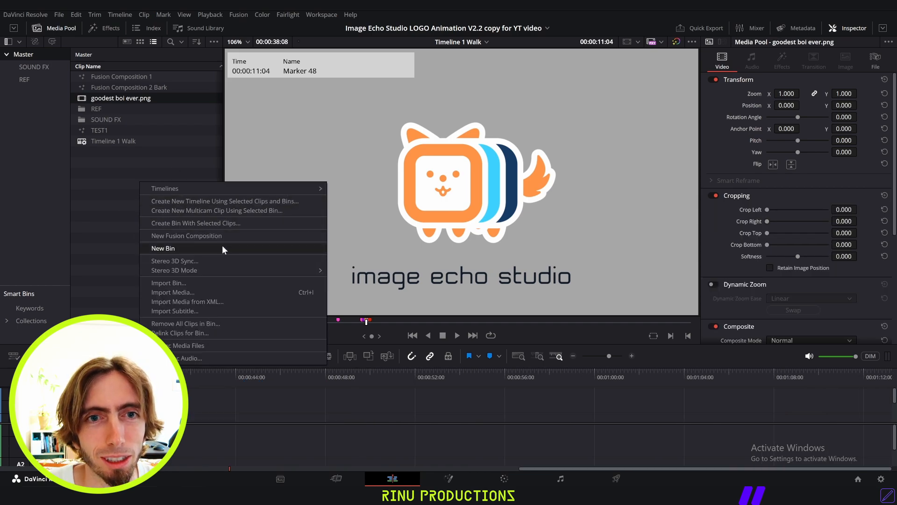
{"action": "left_click", "coordinate": [213, 236]}
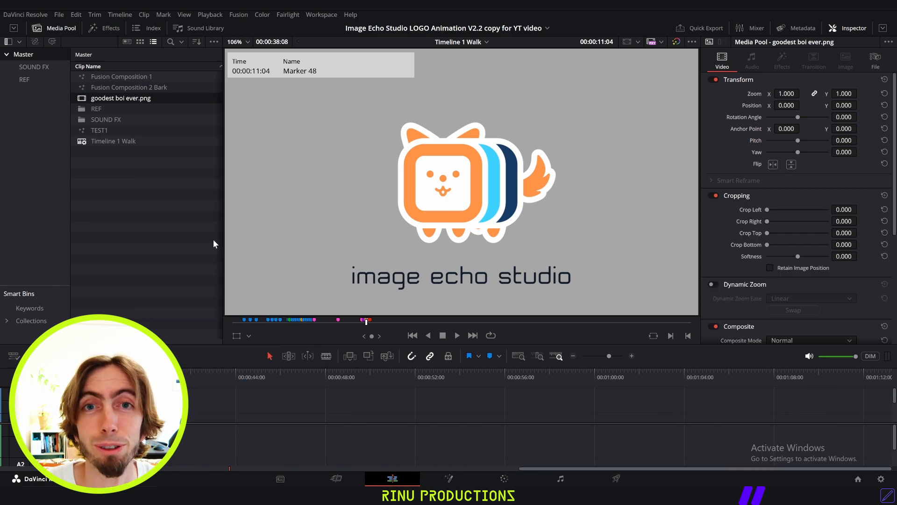
{"action": "key", "text": "Return"}
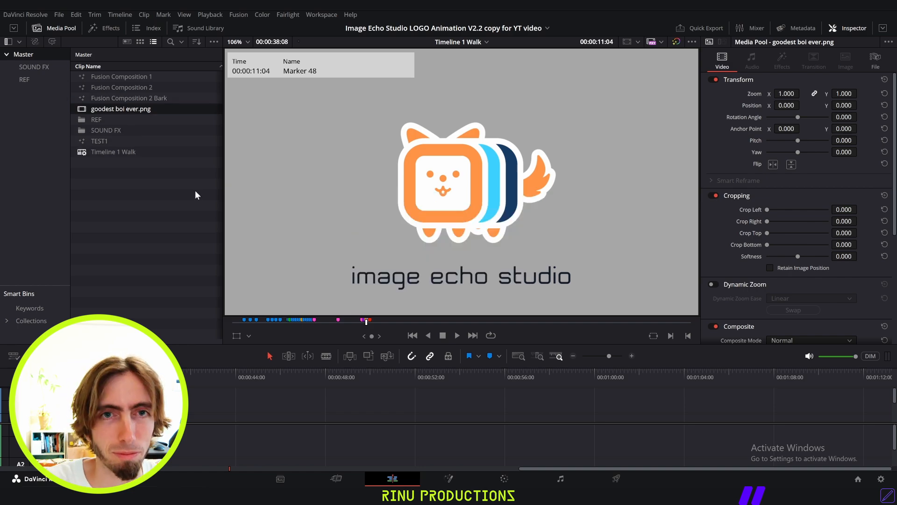
Step: Place Fusion Composition 2 on the Video 2 track at about 00:00:47:11 and extend its end to about 00:00:58:04
{"action": "left_click", "coordinate": [106, 88]}
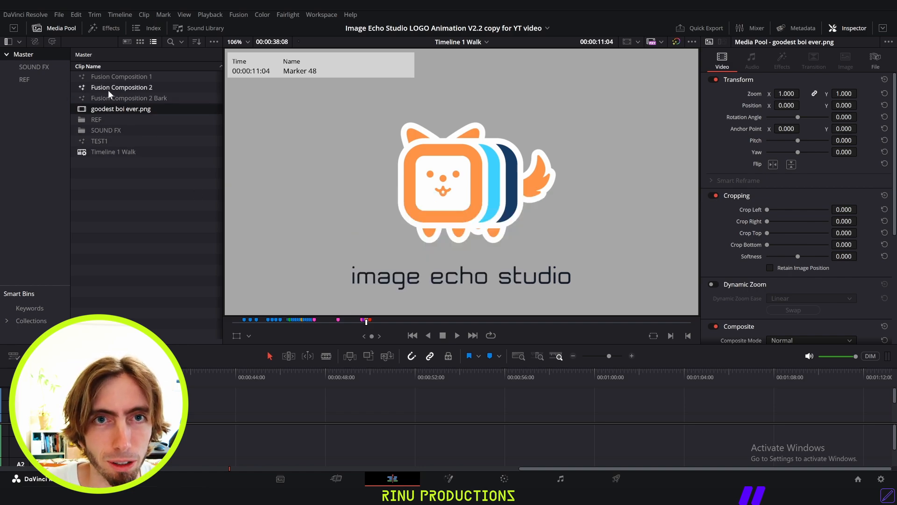
{"action": "left_click_drag", "start_coordinate": [106, 87], "coordinate": [314, 412]}
{"action": "scroll", "coordinate": [330, 419], "scroll_direction": "right", "scroll_amount": 5}
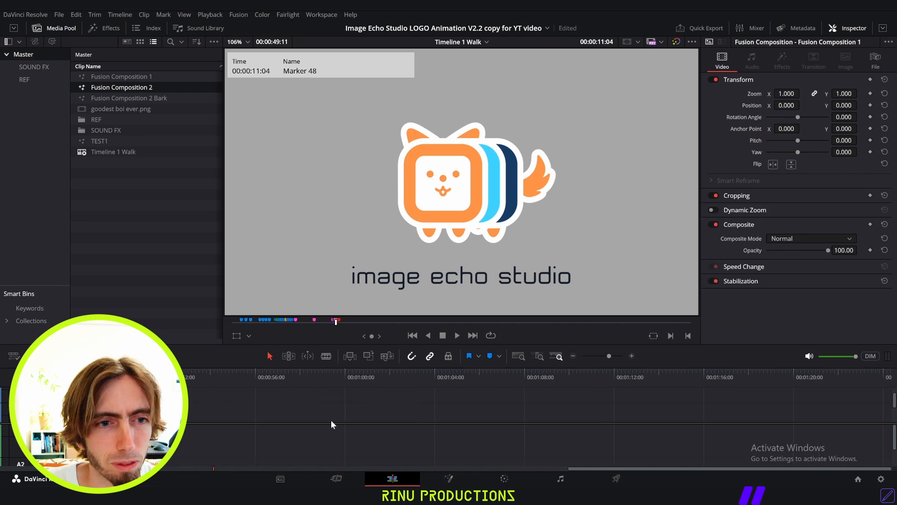
{"action": "scroll", "coordinate": [331, 419], "scroll_direction": "left", "scroll_amount": 5}
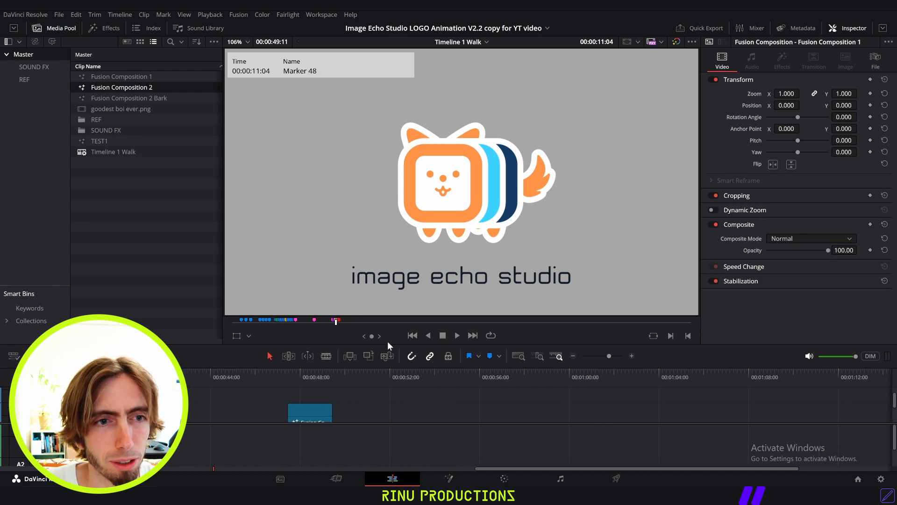
{"action": "left_click_drag", "start_coordinate": [387, 346], "coordinate": [412, 239]}
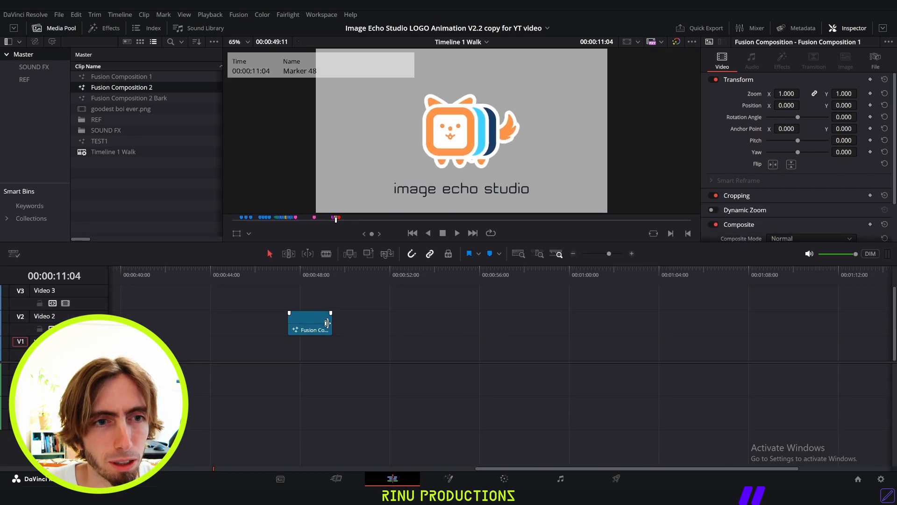
{"action": "left_click_drag", "start_coordinate": [326, 323], "coordinate": [527, 323]}
Step: Open the Fusion Composition 2 clip from its first frame in Fusion and hide the Keyframes and Spline editors
{"action": "left_click", "coordinate": [381, 328]}
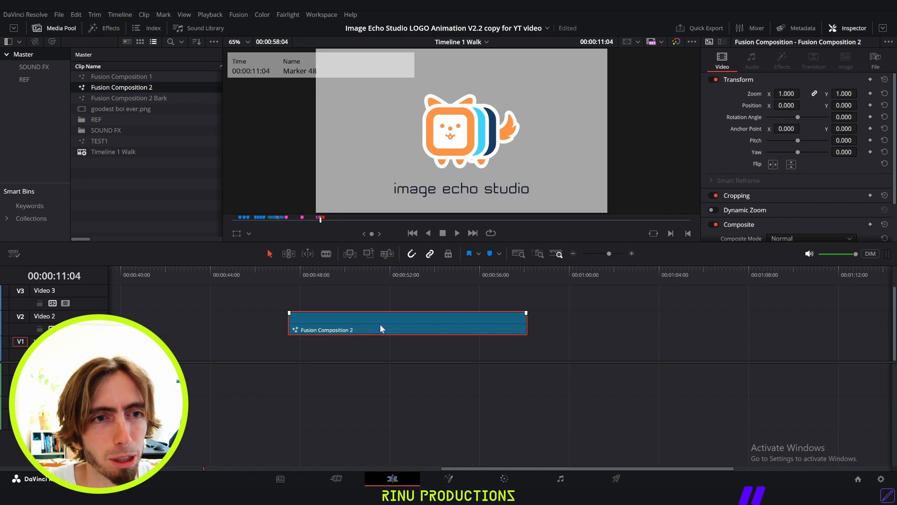
{"action": "left_click", "coordinate": [288, 270]}
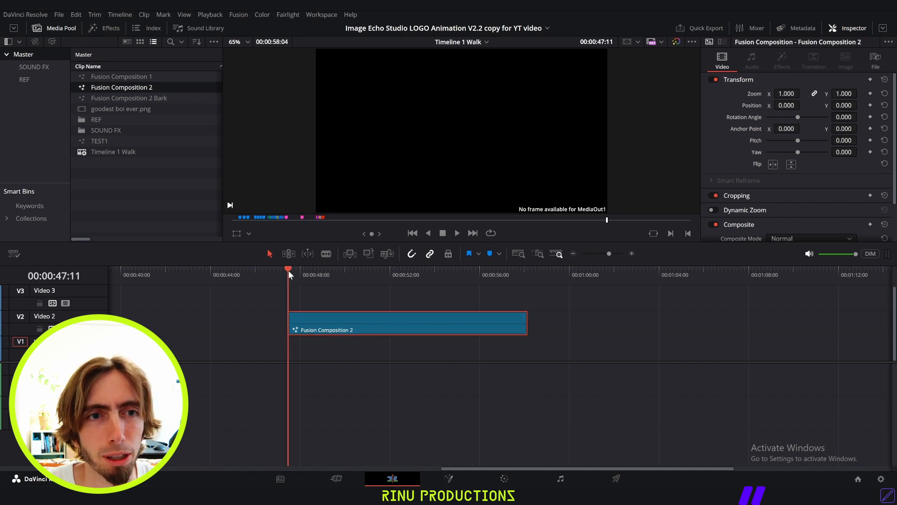
{"action": "left_click", "coordinate": [460, 473]}
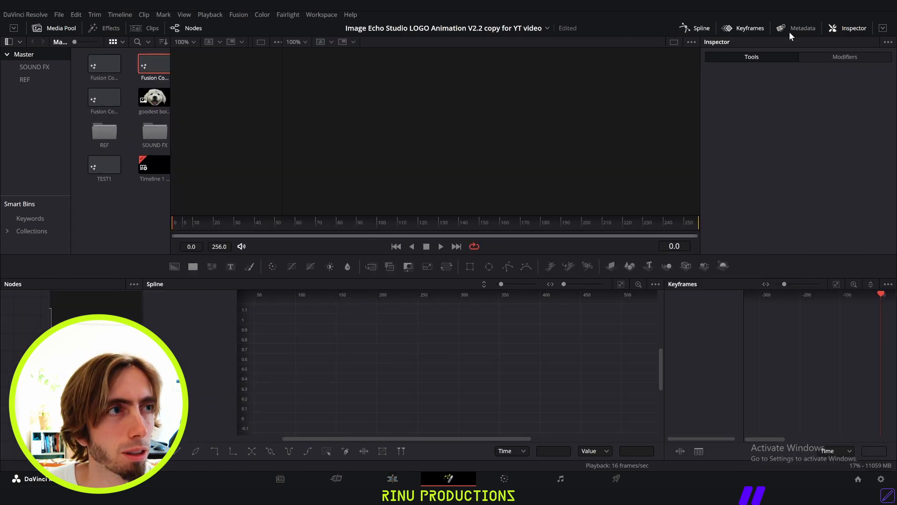
{"action": "left_click", "coordinate": [744, 29]}
{"action": "left_click", "coordinate": [699, 27]}
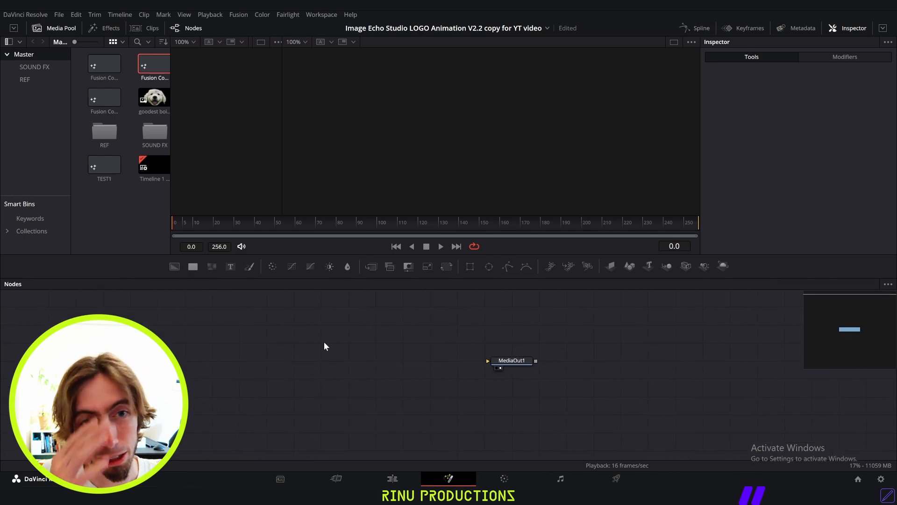
Step: Add a Background node feeding MediaOut1 and set its colour to light blue #a9daff
{"action": "left_click_drag", "start_coordinate": [181, 268], "coordinate": [488, 361]}
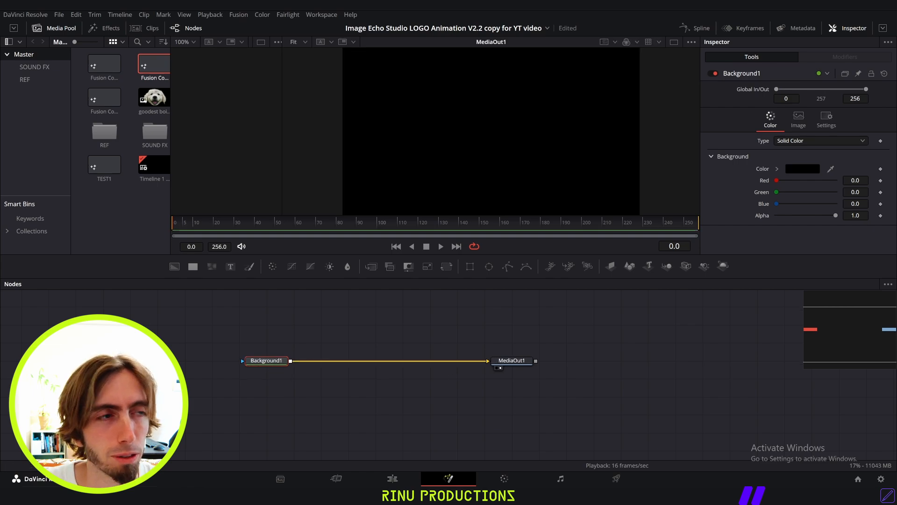
{"action": "left_click", "coordinate": [801, 169]}
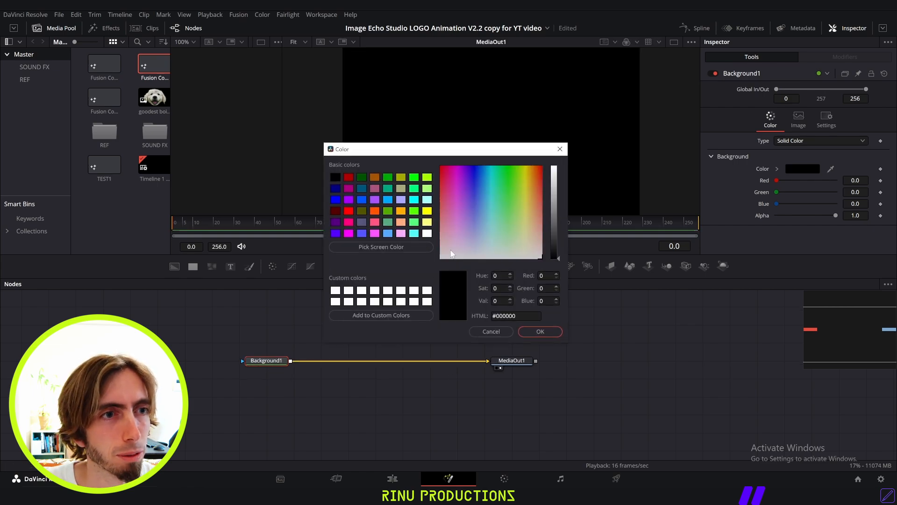
{"action": "left_click", "coordinate": [485, 241]}
{"action": "left_click", "coordinate": [484, 242]}
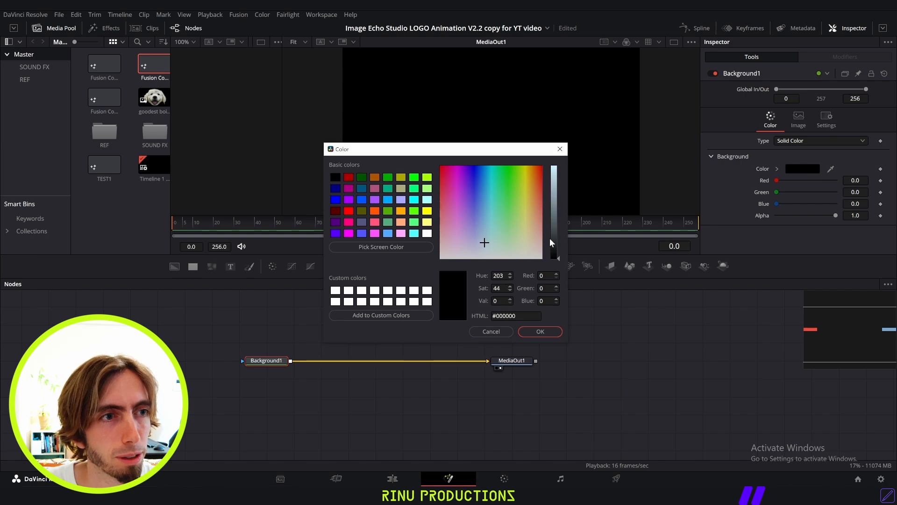
{"action": "left_click", "coordinate": [554, 186]}
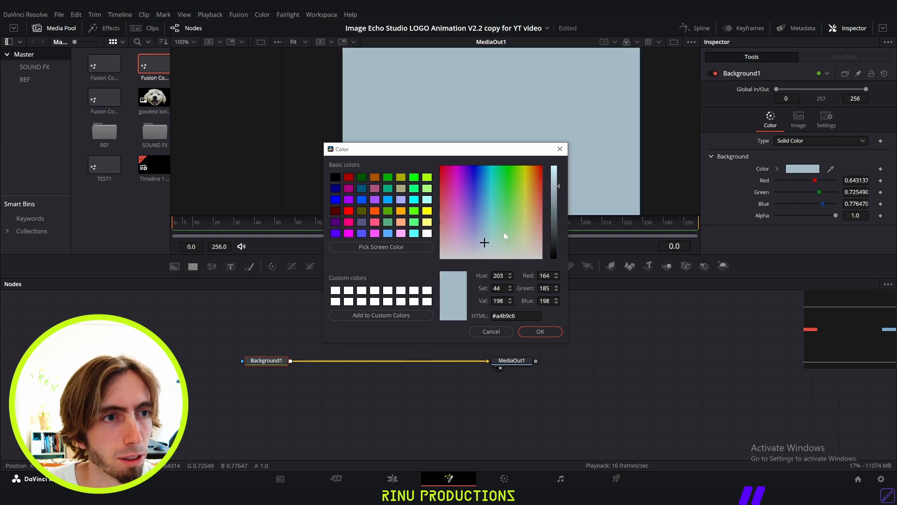
{"action": "left_click", "coordinate": [483, 235]}
{"action": "left_click", "coordinate": [489, 234]}
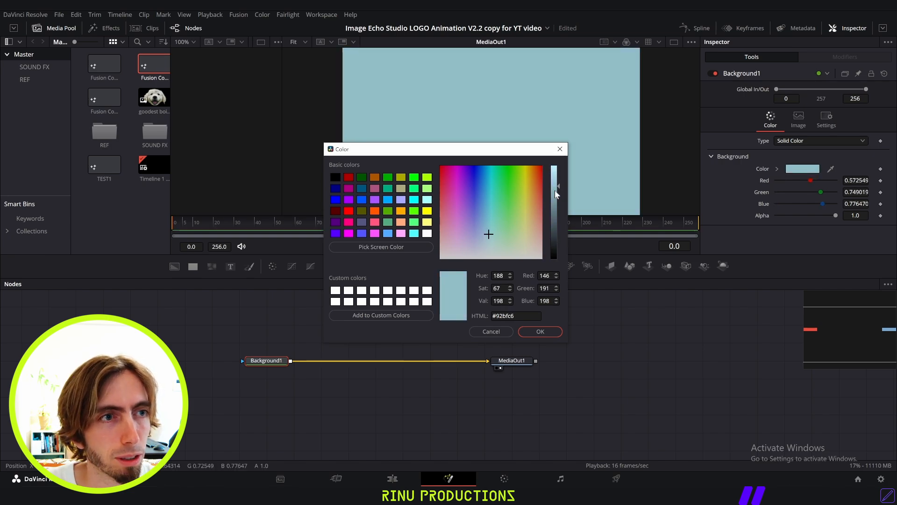
{"action": "left_click_drag", "start_coordinate": [554, 190], "coordinate": [554, 167]}
{"action": "left_click", "coordinate": [482, 229]}
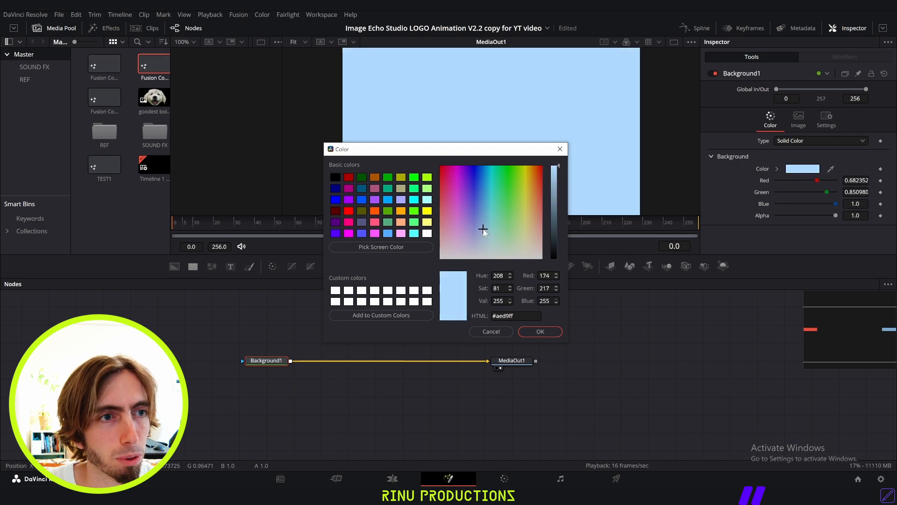
{"action": "left_click_drag", "start_coordinate": [483, 229], "coordinate": [483, 227]}
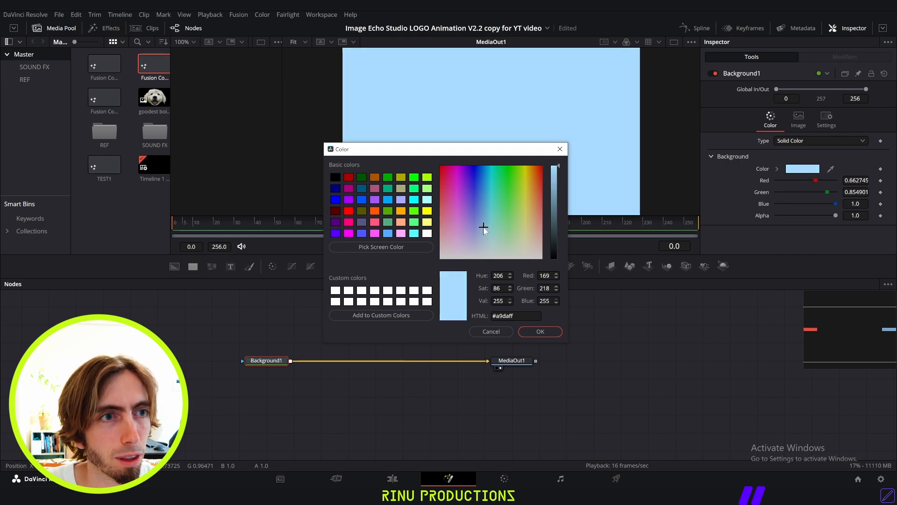
{"action": "left_click", "coordinate": [543, 331]}
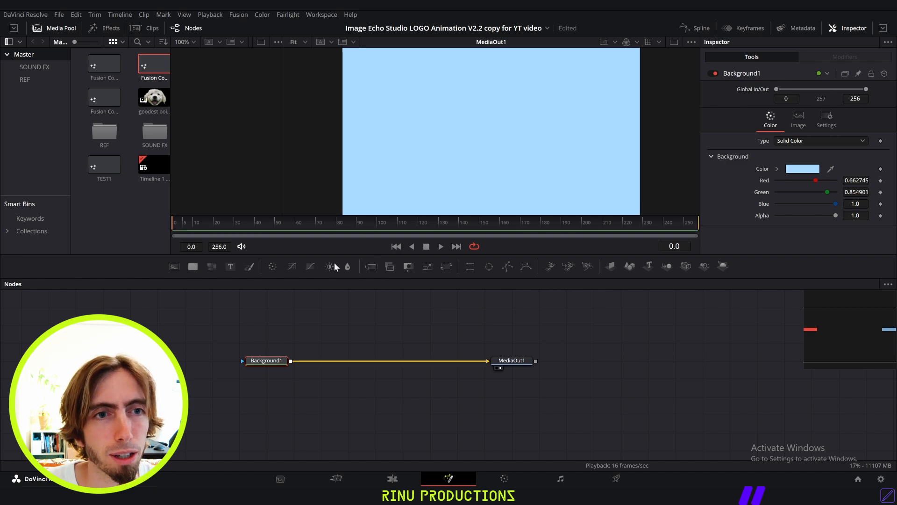
Step: Add a second Background node above the link between Background1 and MediaOut1
{"action": "left_click_drag", "start_coordinate": [174, 266], "coordinate": [396, 313]}
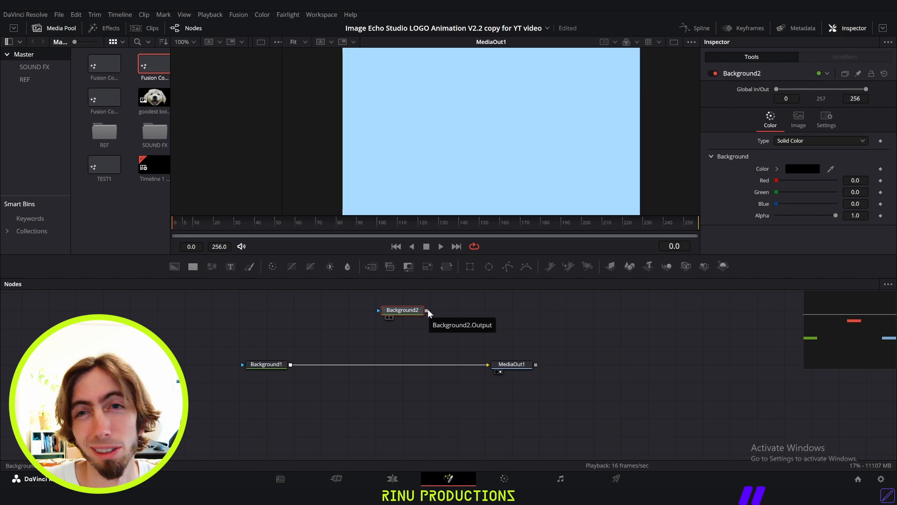
{"action": "left_click_drag", "start_coordinate": [427, 309], "coordinate": [329, 345]}
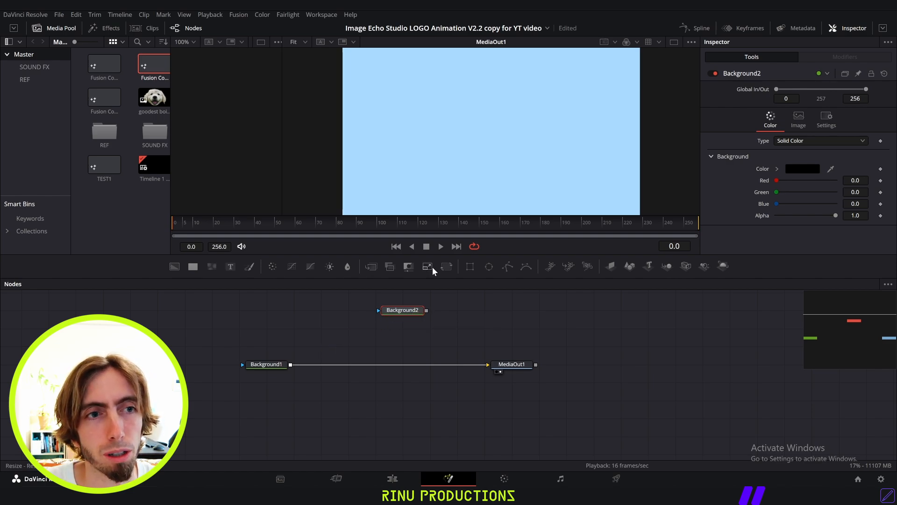
{"action": "left_click_drag", "start_coordinate": [390, 266], "coordinate": [488, 366]}
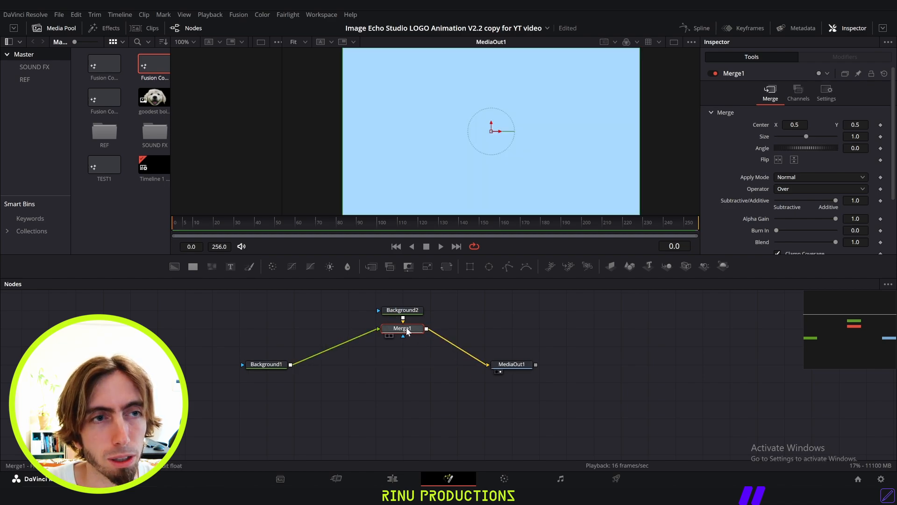
{"action": "left_click_drag", "start_coordinate": [417, 334], "coordinate": [417, 370]}
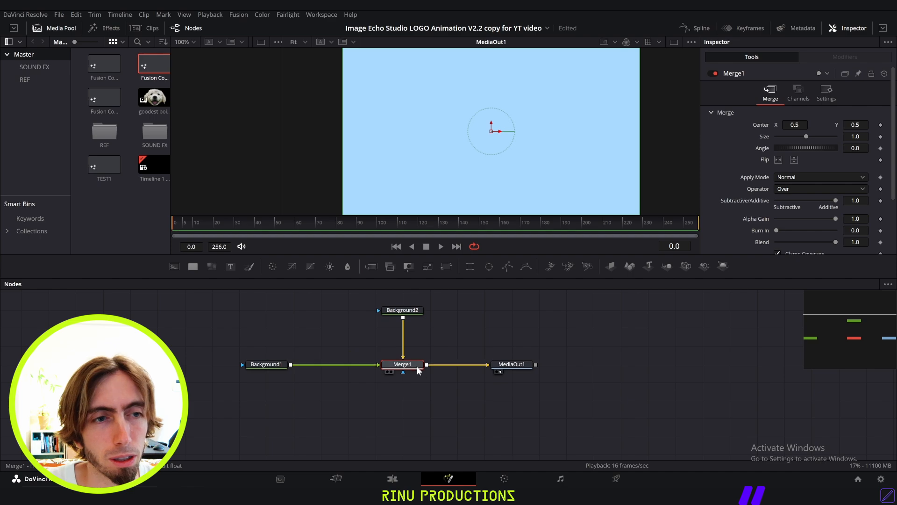
{"action": "left_click", "coordinate": [402, 347]}
{"action": "left_click", "coordinate": [342, 365]}
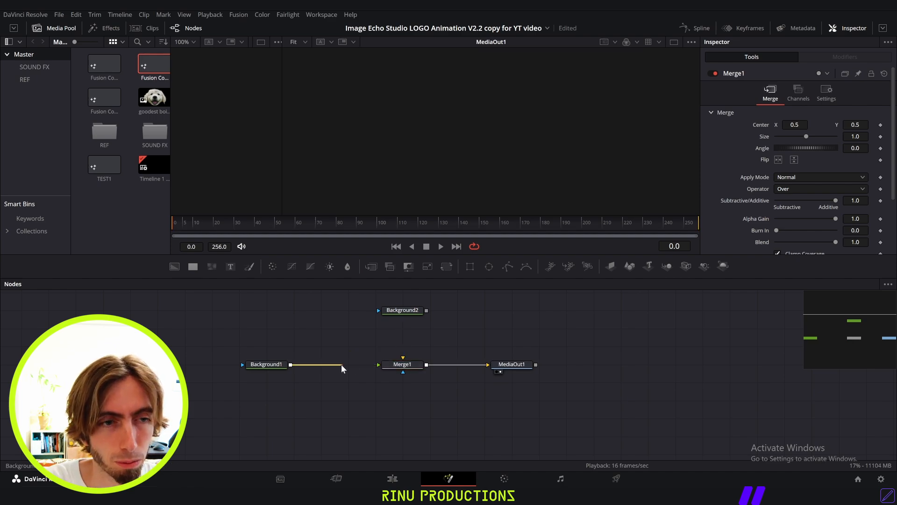
{"action": "left_click", "coordinate": [398, 364]}
{"action": "key", "text": "Delete"}
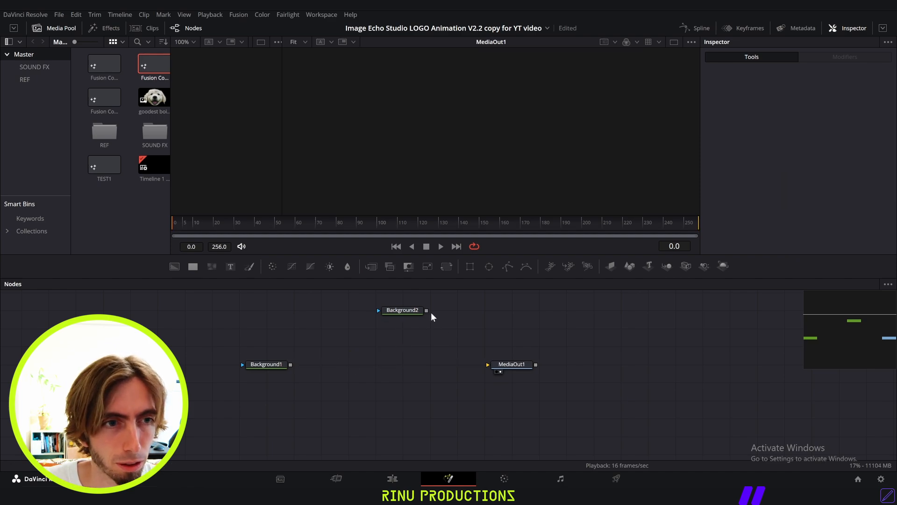
Step: Reconnect Background1 to MediaOut1 and merge Background2 over it as the foreground
{"action": "left_click_drag", "start_coordinate": [290, 364], "coordinate": [488, 364]}
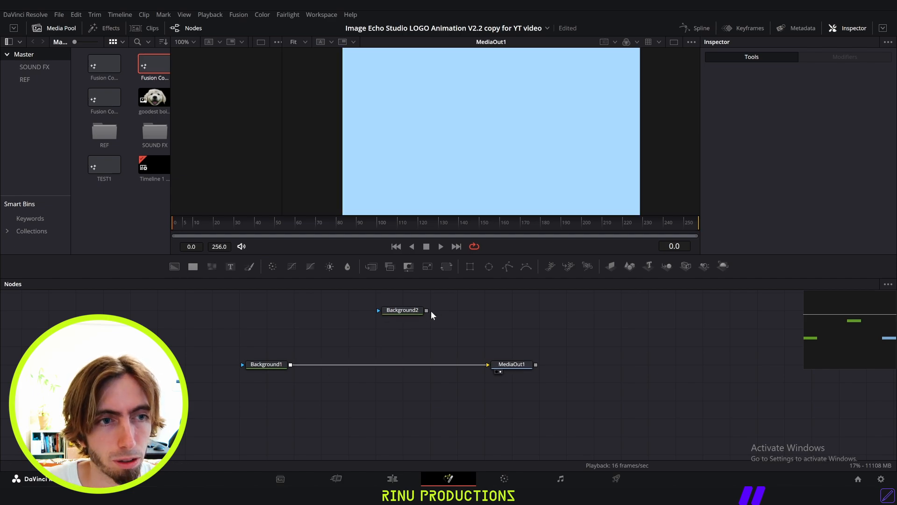
{"action": "left_click_drag", "start_coordinate": [426, 310], "coordinate": [290, 367]}
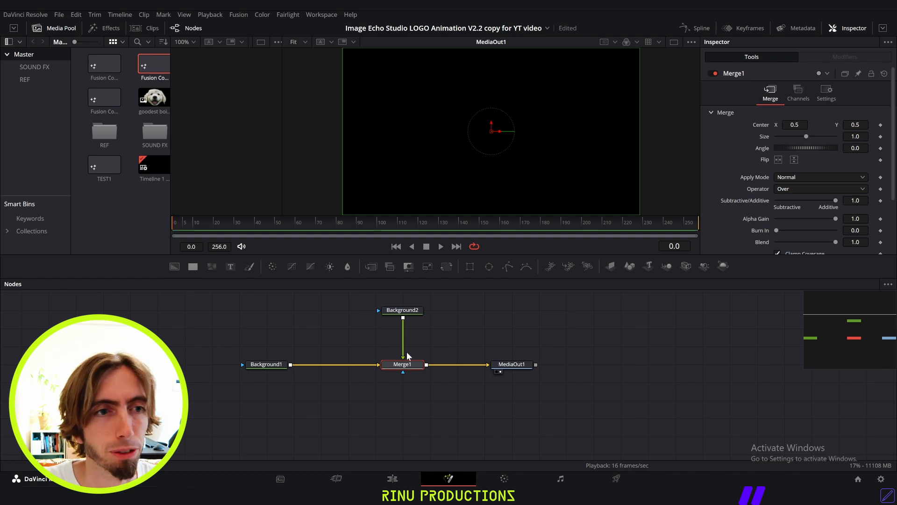
Step: Turn off Auto Resolution for Background2 and set its image width and height to 900
{"action": "left_click", "coordinate": [409, 312]}
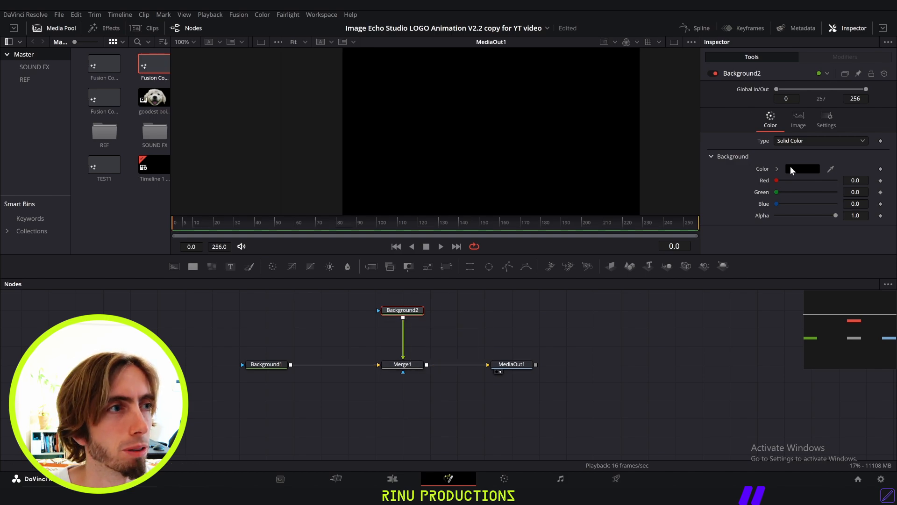
{"action": "left_click", "coordinate": [797, 125]}
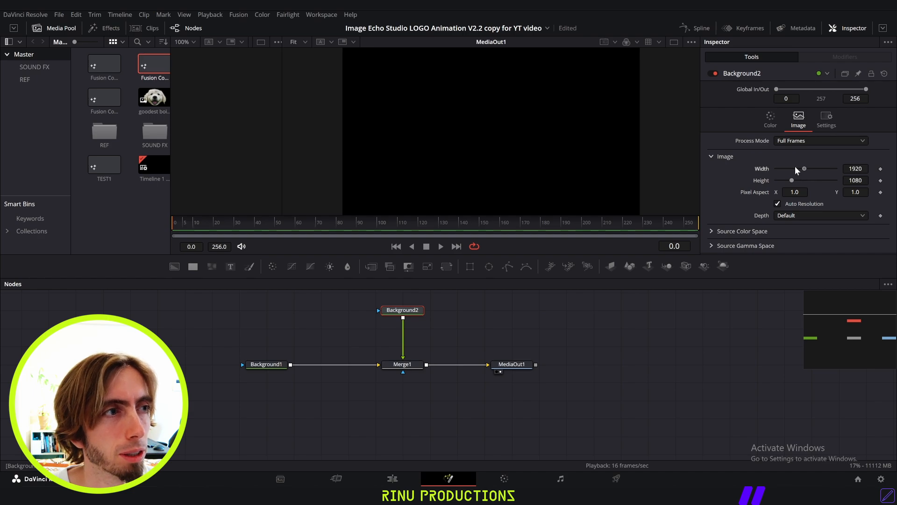
{"action": "left_click", "coordinate": [778, 204]}
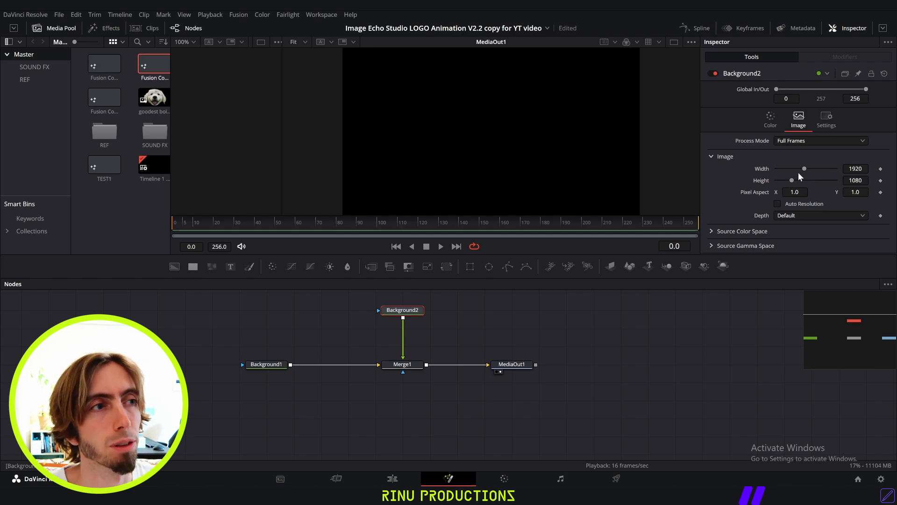
{"action": "left_click_drag", "start_coordinate": [804, 167], "coordinate": [787, 179]}
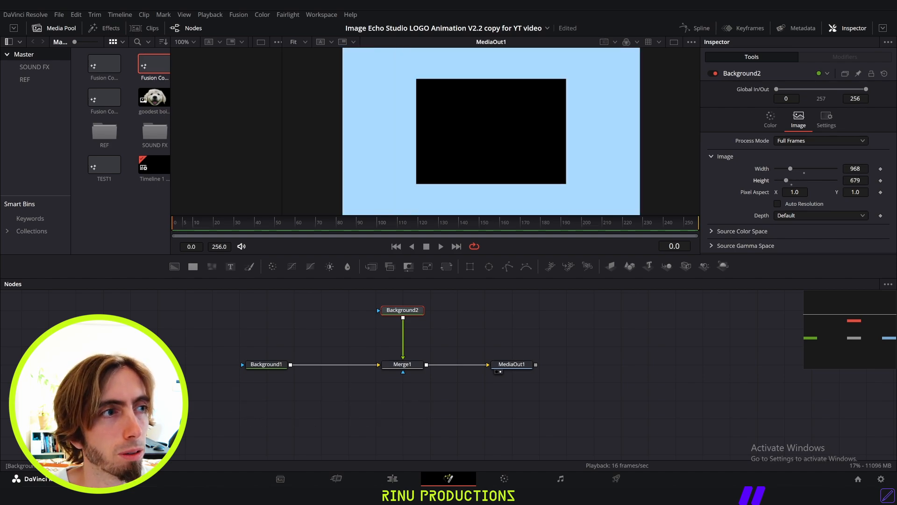
{"action": "left_click", "coordinate": [855, 168]}
{"action": "left_click_drag", "start_coordinate": [860, 169], "coordinate": [819, 176]}
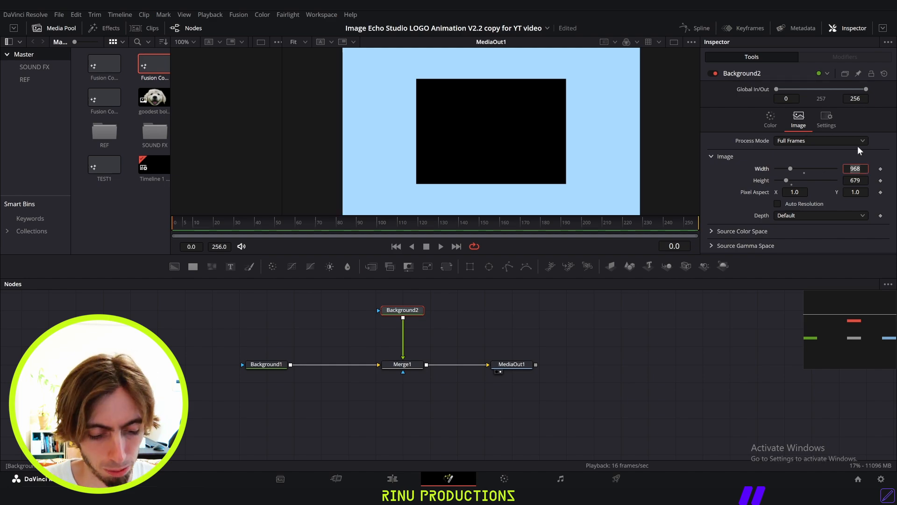
{"action": "type", "text": "900"}
{"action": "key", "text": "Tab"}
{"action": "type", "text": "900"}
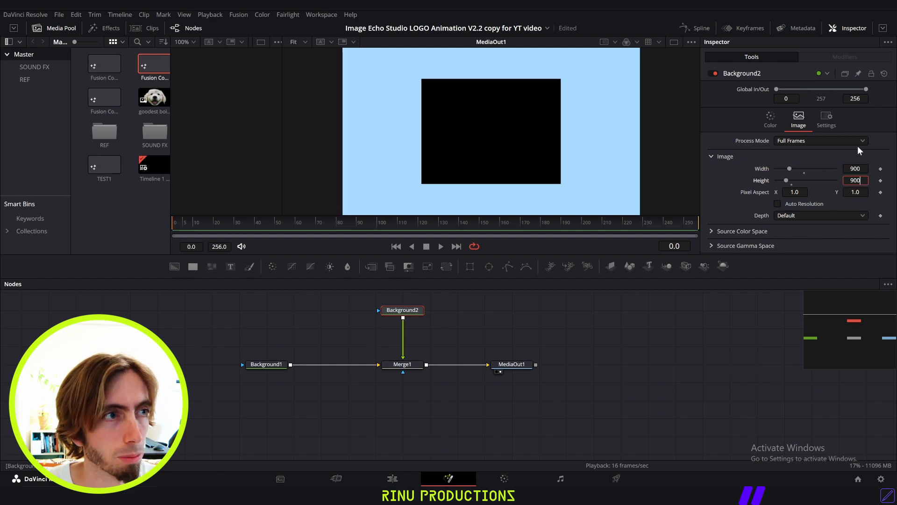
{"action": "key", "text": "Tab"}
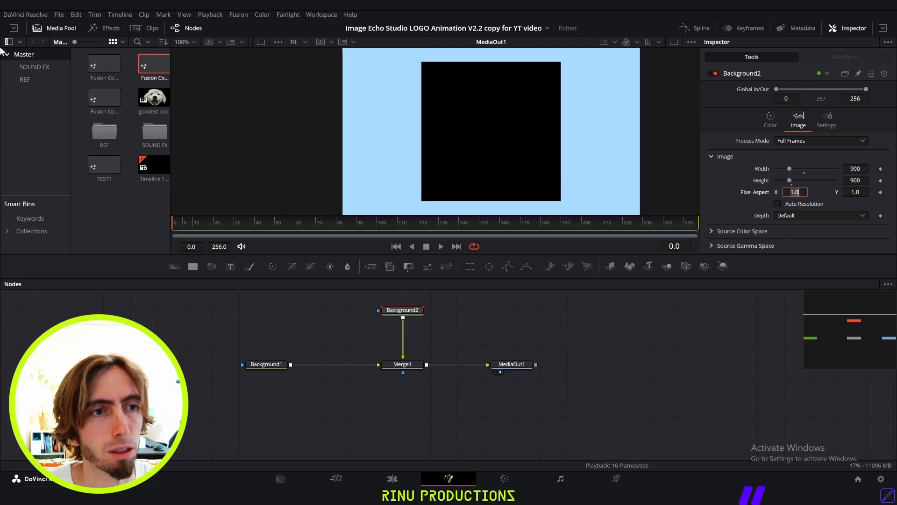
Step: Set Background2's colour to pale yellow-orange #ffe6b3
{"action": "left_click", "coordinate": [770, 117]}
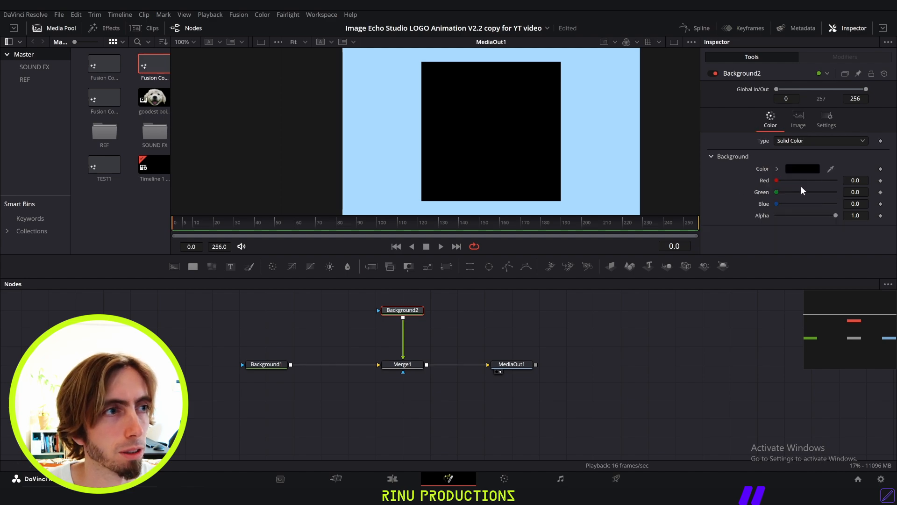
{"action": "left_click", "coordinate": [803, 168]}
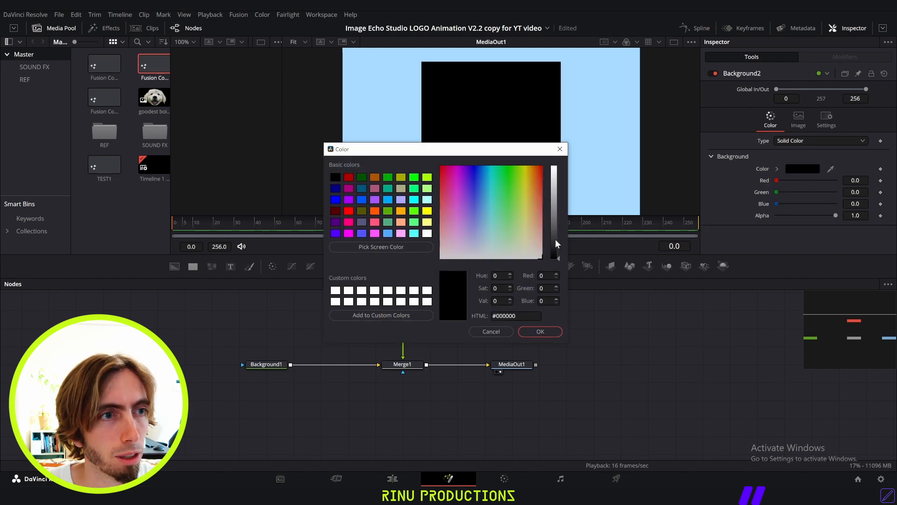
{"action": "left_click", "coordinate": [529, 232]}
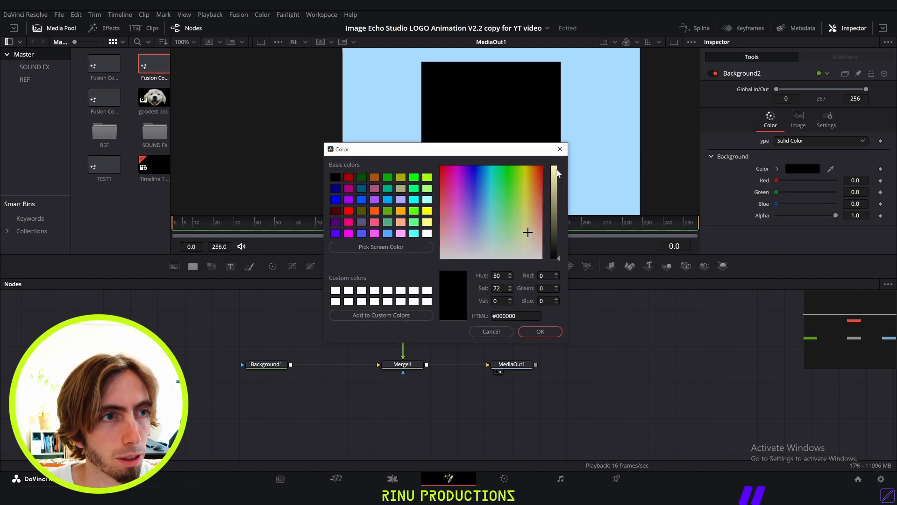
{"action": "left_click_drag", "start_coordinate": [554, 205], "coordinate": [556, 162]}
{"action": "left_click_drag", "start_coordinate": [531, 223], "coordinate": [533, 232]}
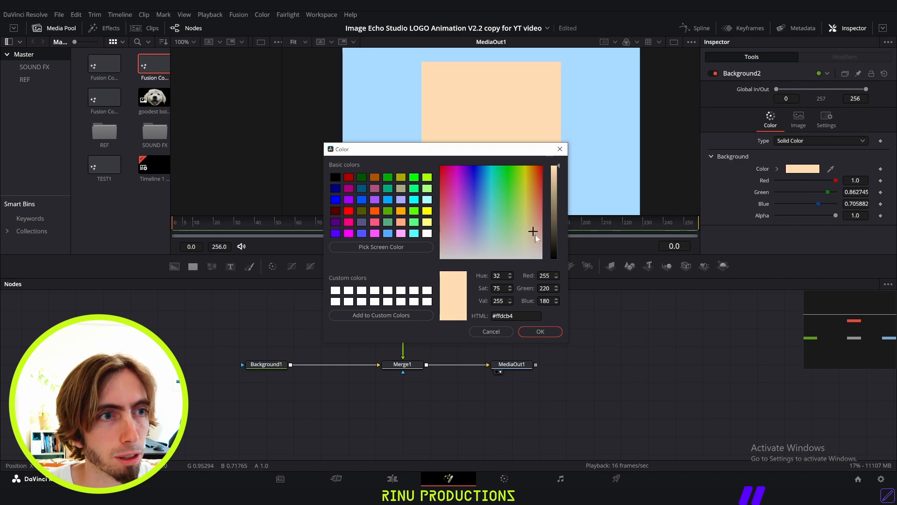
{"action": "left_click", "coordinate": [530, 231]}
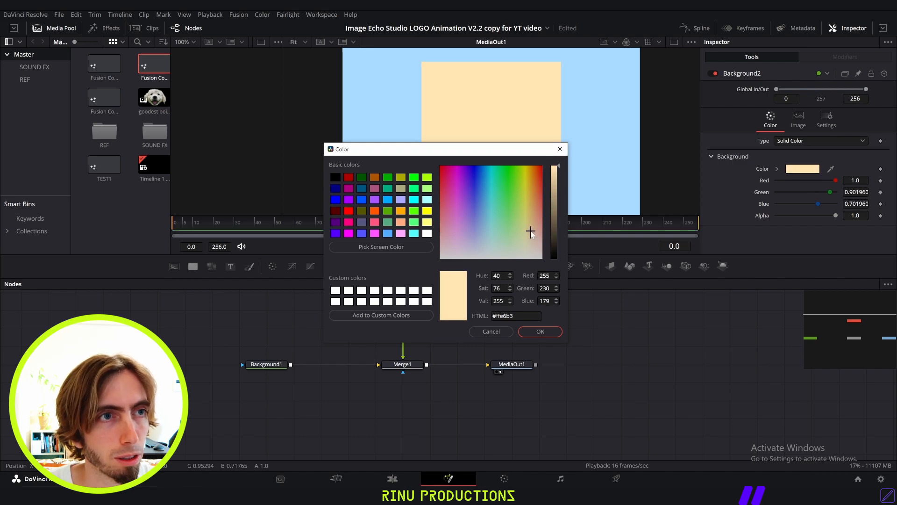
{"action": "left_click", "coordinate": [540, 332]}
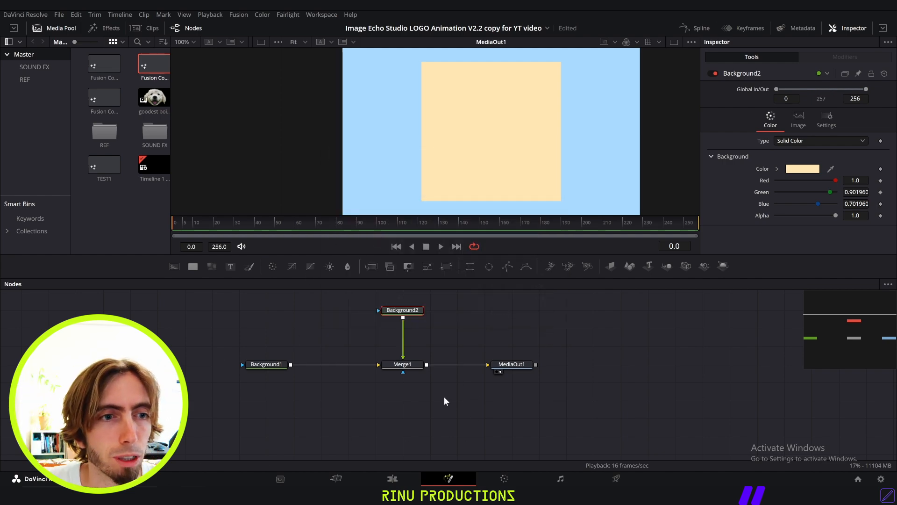
Step: Move Background2 and Merge1 together closer to Background1, making room before MediaOut1
{"action": "left_click_drag", "start_coordinate": [443, 401], "coordinate": [364, 306]}
{"action": "left_click_drag", "start_coordinate": [404, 367], "coordinate": [321, 368]}
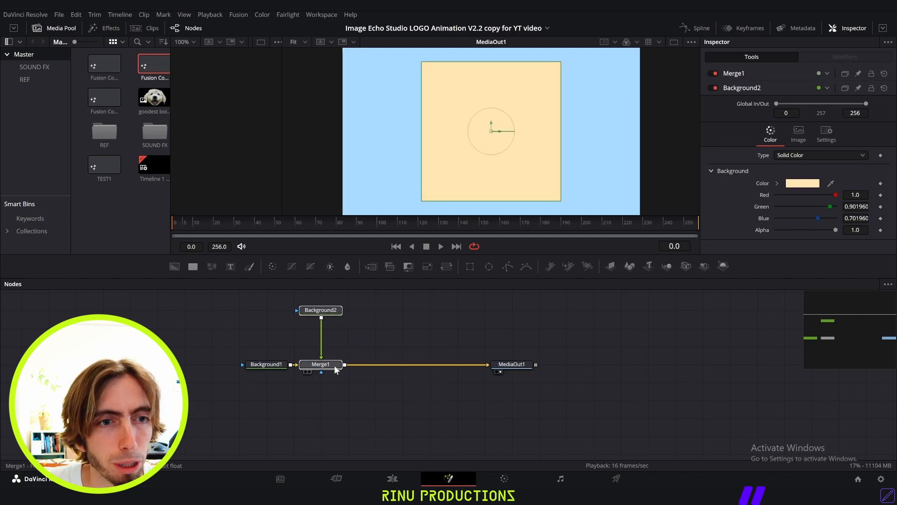
{"action": "left_click", "coordinate": [393, 388]}
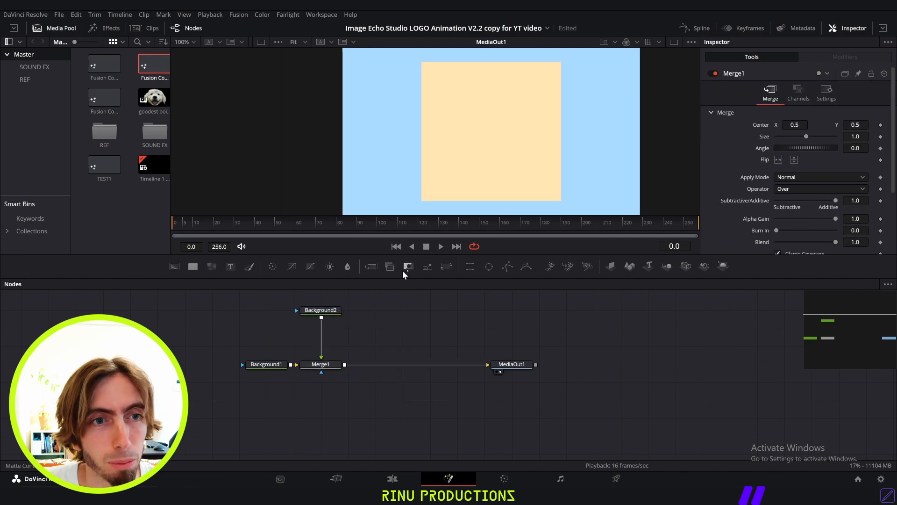
Step: Add the "goodest boi ever" image with a Transform beneath it and merge it over Merge1's output
{"action": "left_click", "coordinate": [154, 98]}
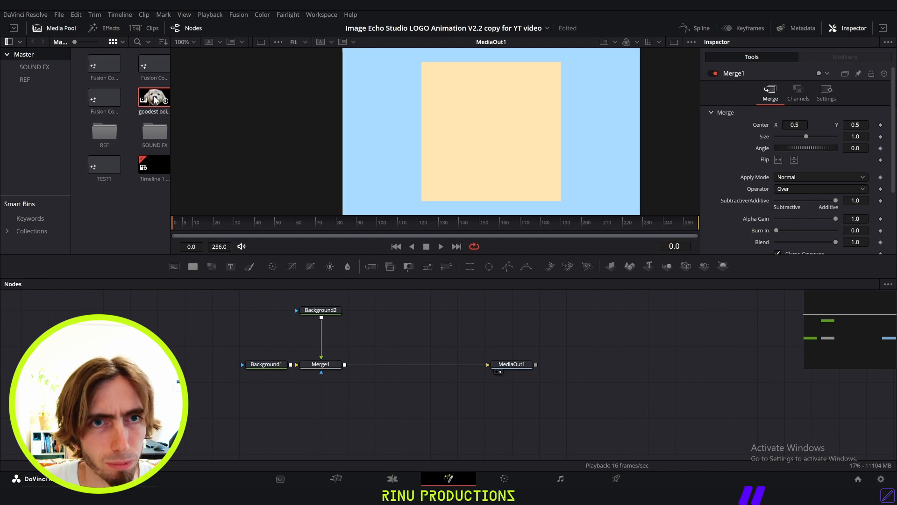
{"action": "left_click_drag", "start_coordinate": [154, 98], "coordinate": [417, 317]}
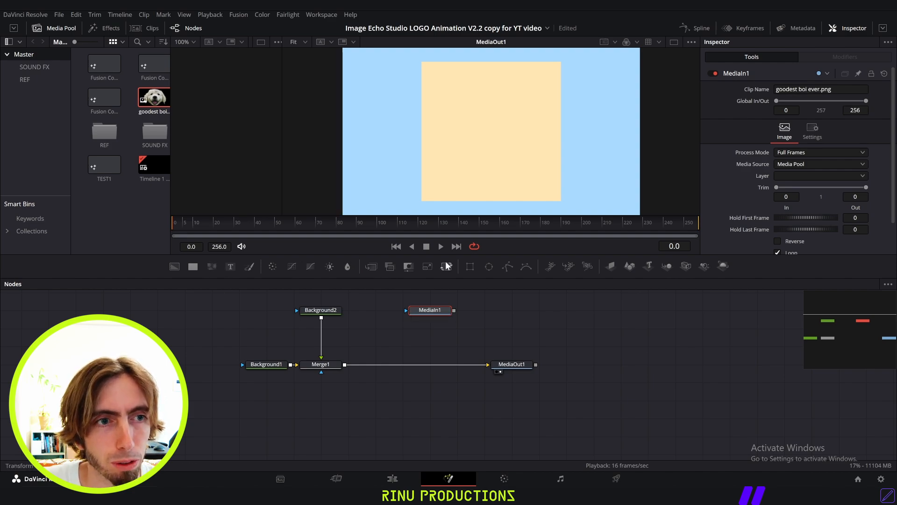
{"action": "left_click_drag", "start_coordinate": [446, 269], "coordinate": [406, 328]}
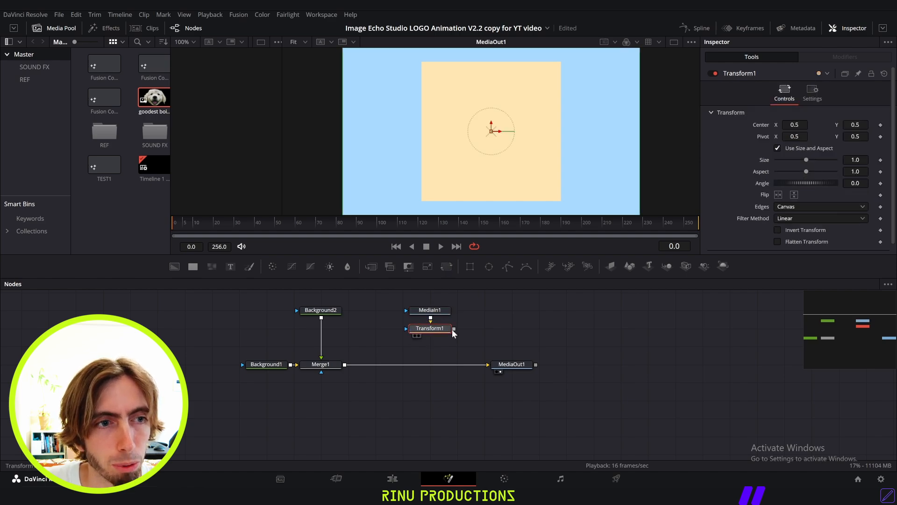
{"action": "left_click_drag", "start_coordinate": [454, 328], "coordinate": [344, 365]}
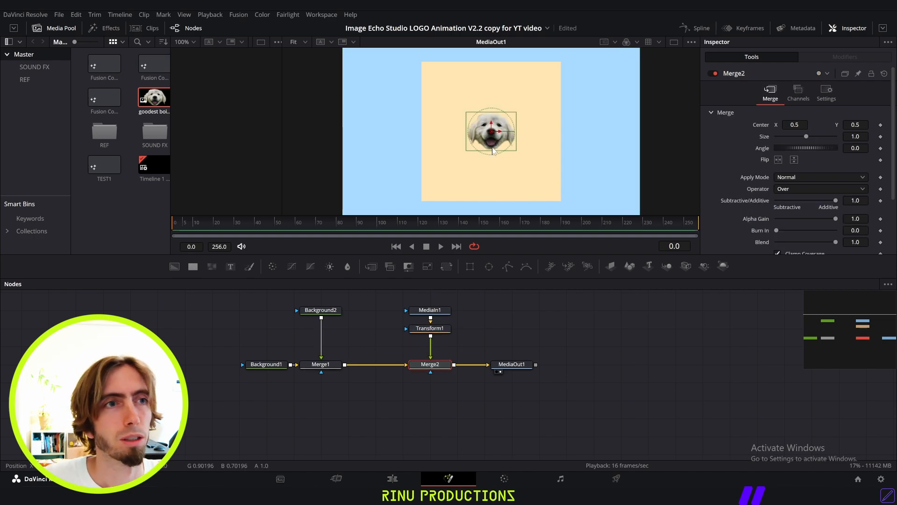
Step: Try moving the dog image slightly down and to the left with Transform1, and undo the move
{"action": "left_click", "coordinate": [439, 329]}
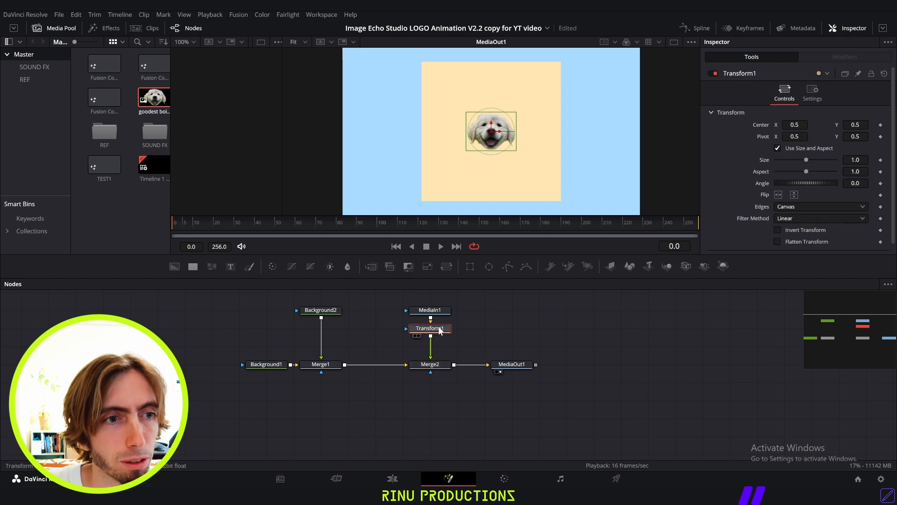
{"action": "mouse_move", "coordinate": [492, 132]}
{"action": "left_mouse_down"}
{"action": "mouse_move", "coordinate": [491, 161]}
{"action": "mouse_move", "coordinate": [474, 129]}
{"action": "mouse_move", "coordinate": [489, 140]}
{"action": "left_mouse_up"}
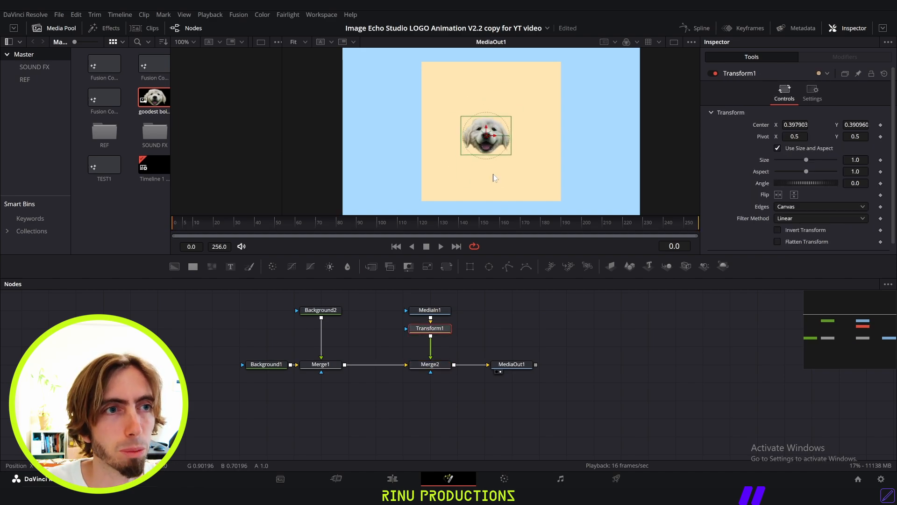
{"action": "key", "text": "ctrl+z"}
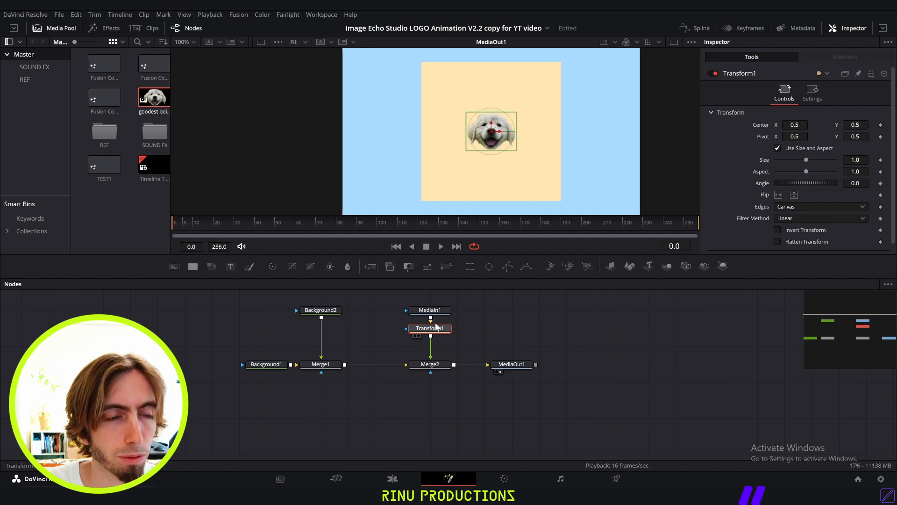
Step: Search the tool list for Transform and add the plain Transform tool, not Transform (Xf), between Transform1 and Merge2
{"action": "left_click", "coordinate": [497, 337]}
{"action": "key", "text": "shift+space"}
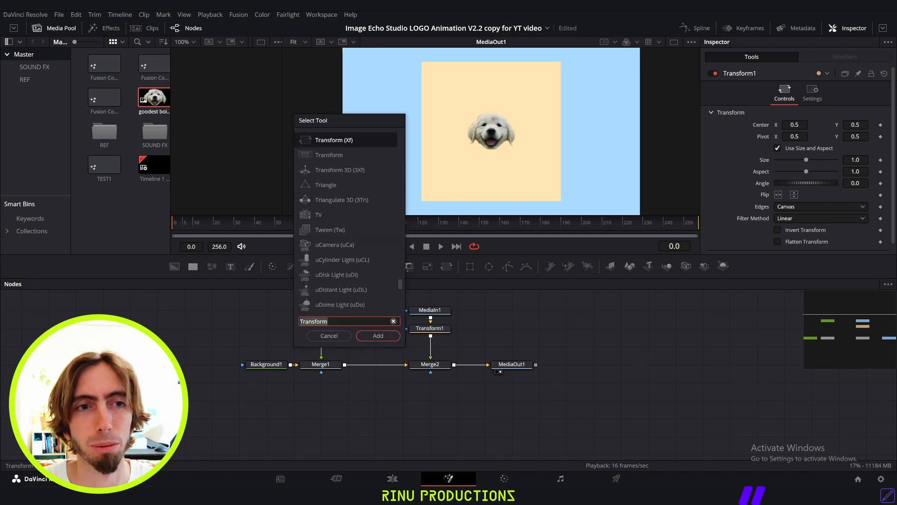
{"action": "left_click", "coordinate": [329, 322]}
{"action": "key", "text": "BackSpace"}
{"action": "key", "text": "BackSpace"}
{"action": "key", "text": "BackSpace"}
{"action": "key", "text": "BackSpace"}
{"action": "key", "text": "BackSpace"}
{"action": "key", "text": "BackSpace"}
{"action": "key", "text": "BackSpace"}
{"action": "key", "text": "BackSpace"}
{"action": "key", "text": "BackSpace"}
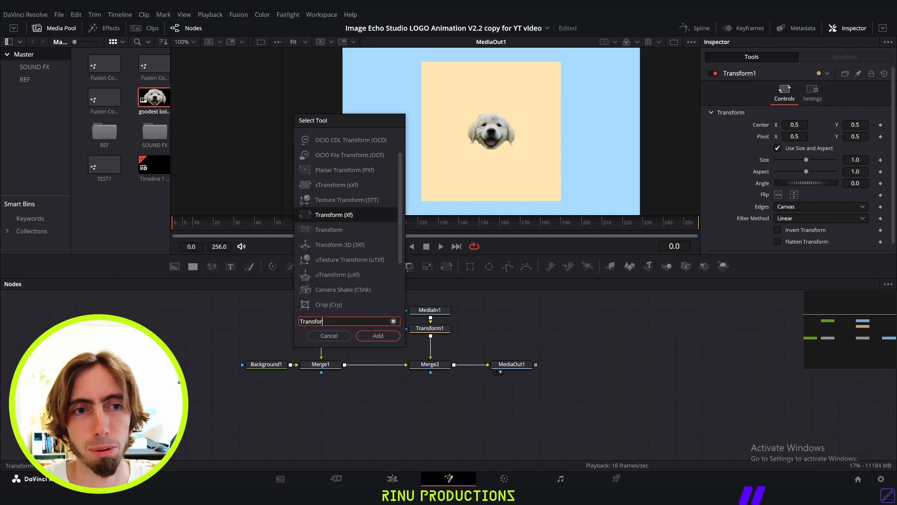
{"action": "type", "text": "Transform"}
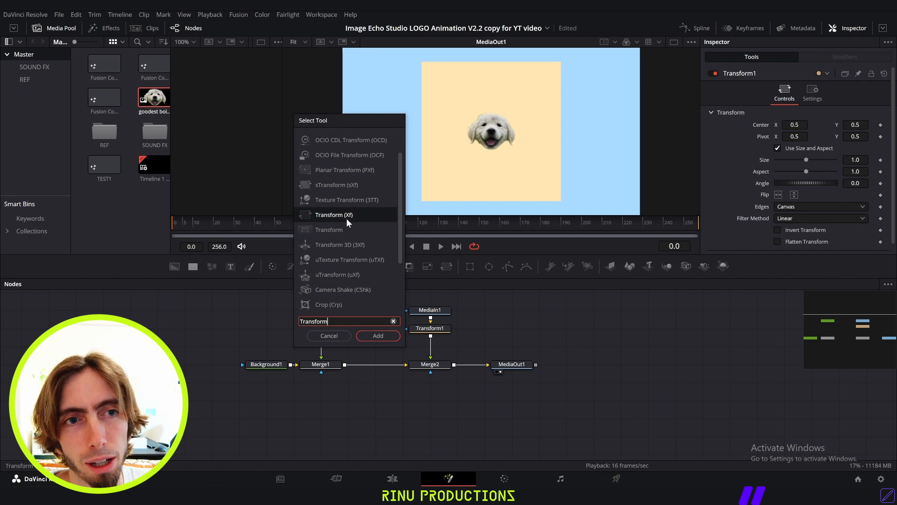
{"action": "left_click_drag", "start_coordinate": [370, 119], "coordinate": [264, 123]}
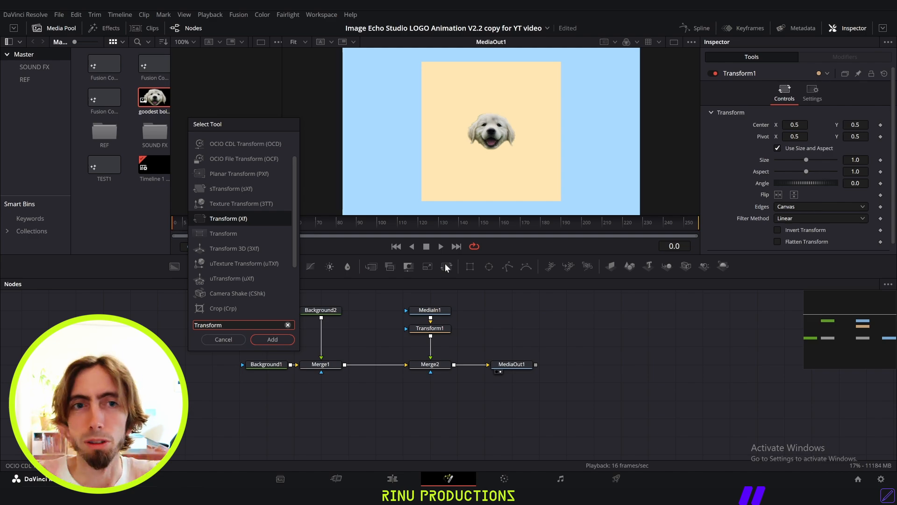
{"action": "double_click", "coordinate": [215, 233]}
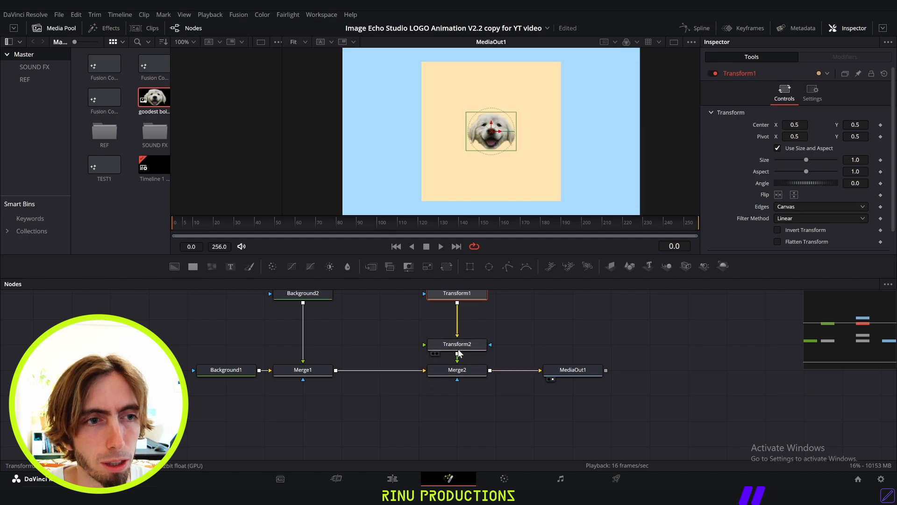
Step: Move Transform2 up directly beneath Transform1 in the node graph
{"action": "left_click_drag", "start_coordinate": [459, 345], "coordinate": [459, 319]}
{"action": "scroll", "coordinate": [473, 311], "scroll_direction": "down", "scroll_amount": 3}
{"action": "scroll", "coordinate": [477, 316], "scroll_direction": "up", "scroll_amount": 2}
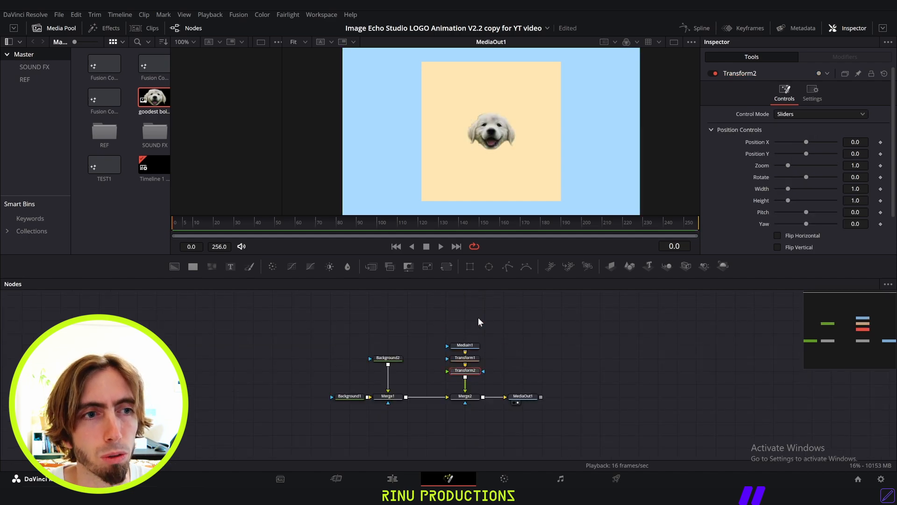
{"action": "scroll", "coordinate": [478, 319], "scroll_direction": "up", "scroll_amount": 1}
{"action": "scroll", "coordinate": [478, 319], "scroll_direction": "down", "scroll_amount": 1}
{"action": "scroll", "coordinate": [477, 372], "scroll_direction": "up", "scroll_amount": 3}
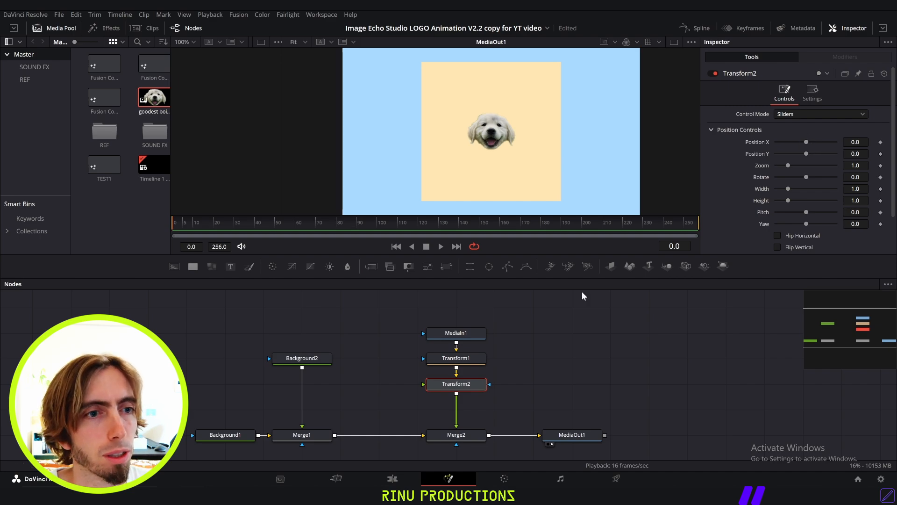
Step: Try shifting the dog image sideways by setting Transform1's Center X to 0.86
{"action": "left_click", "coordinate": [470, 358]}
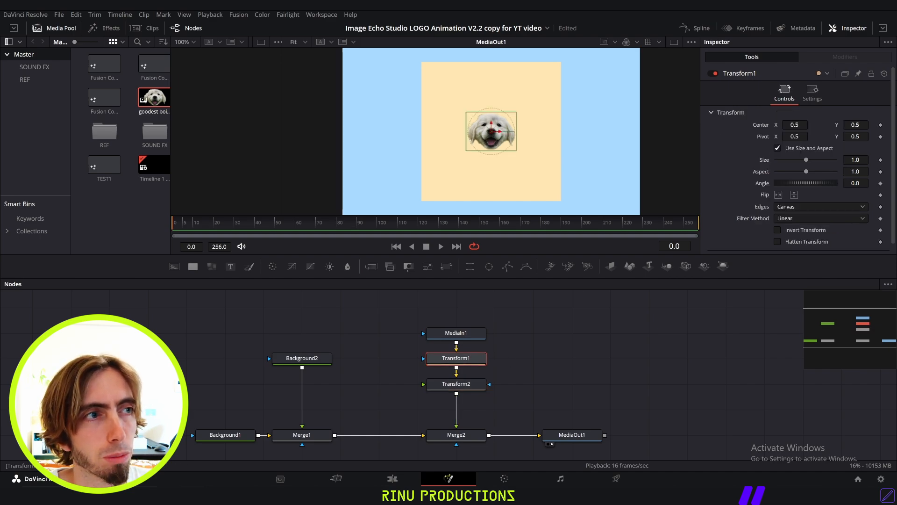
{"action": "left_click_drag", "start_coordinate": [794, 125], "coordinate": [896, 125]}
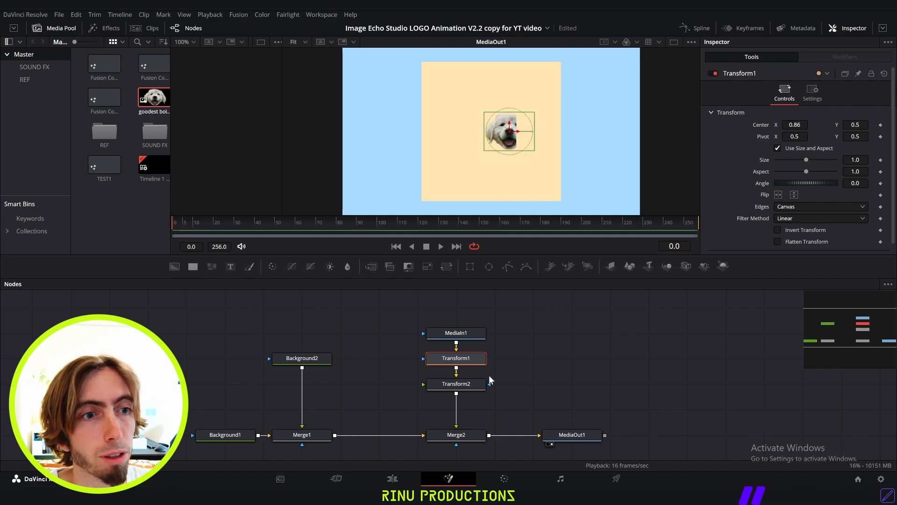
Step: Try a Position X of about -0.422 on Transform2, undo it, and delete Transform2
{"action": "left_click", "coordinate": [465, 389]}
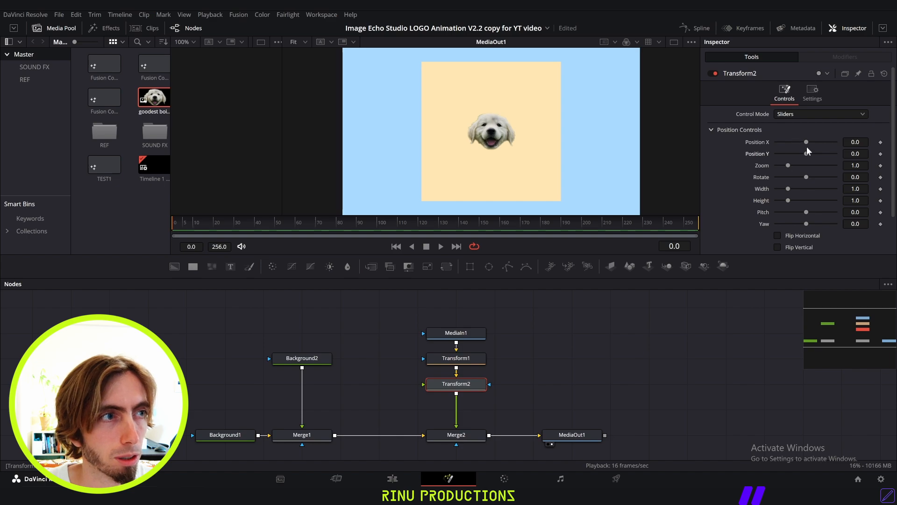
{"action": "left_click_drag", "start_coordinate": [806, 145], "coordinate": [780, 151]}
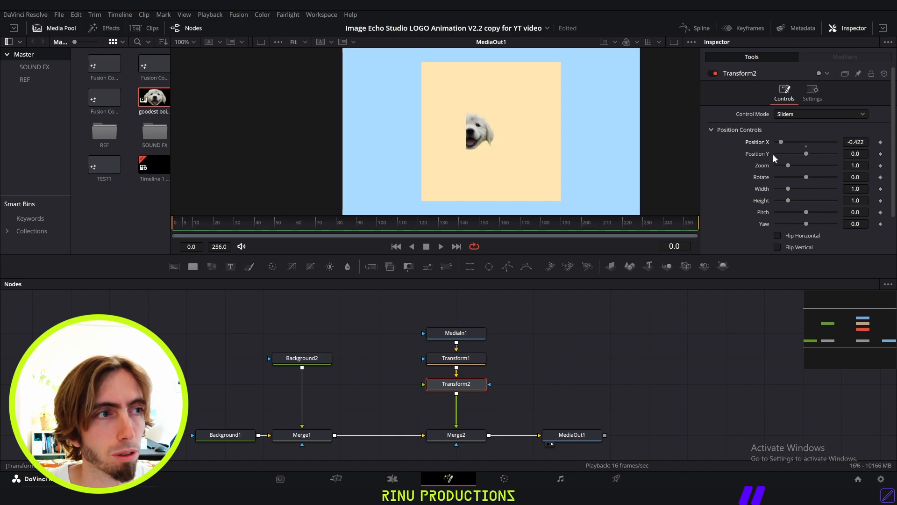
{"action": "key", "text": "ctrl+z"}
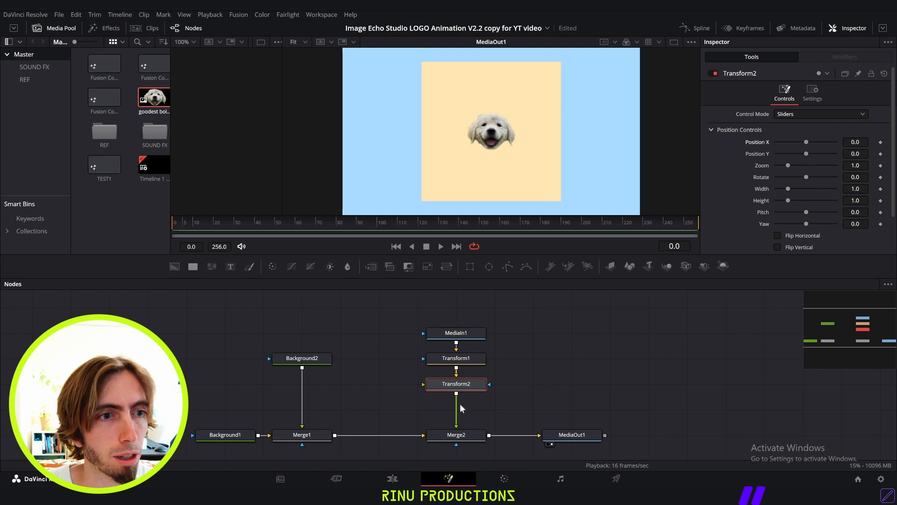
{"action": "key", "text": "Delete"}
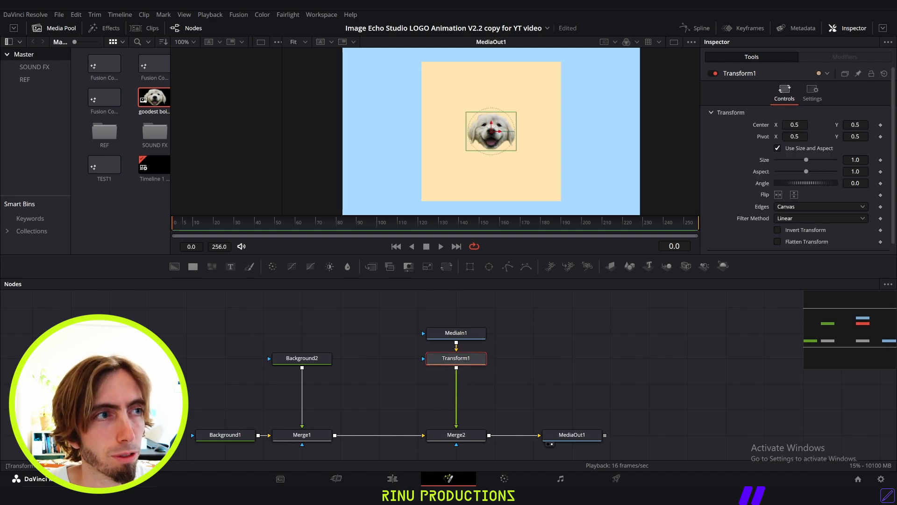
Step: Try shifting the dog image sideways with Transform1's Center X, and undo the shift
{"action": "left_click_drag", "start_coordinate": [794, 124], "coordinate": [747, 124]}
{"action": "key", "text": "ctrl+z"}
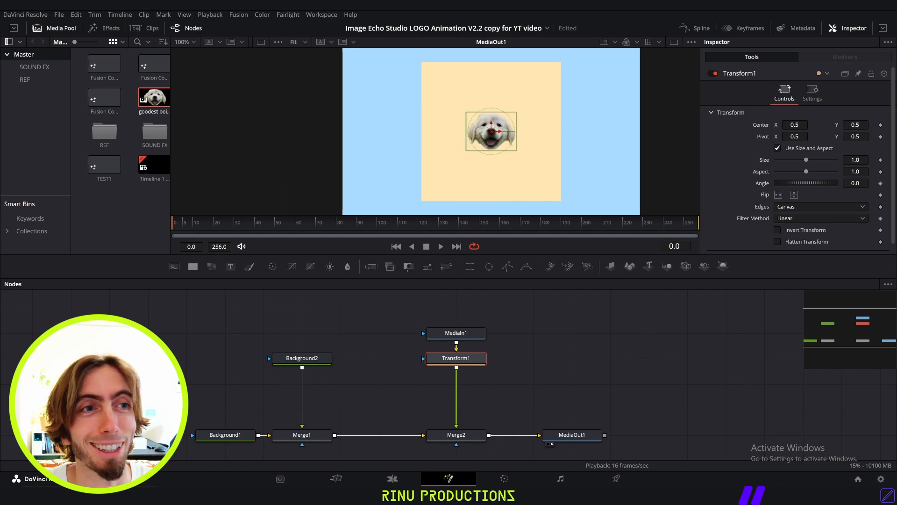
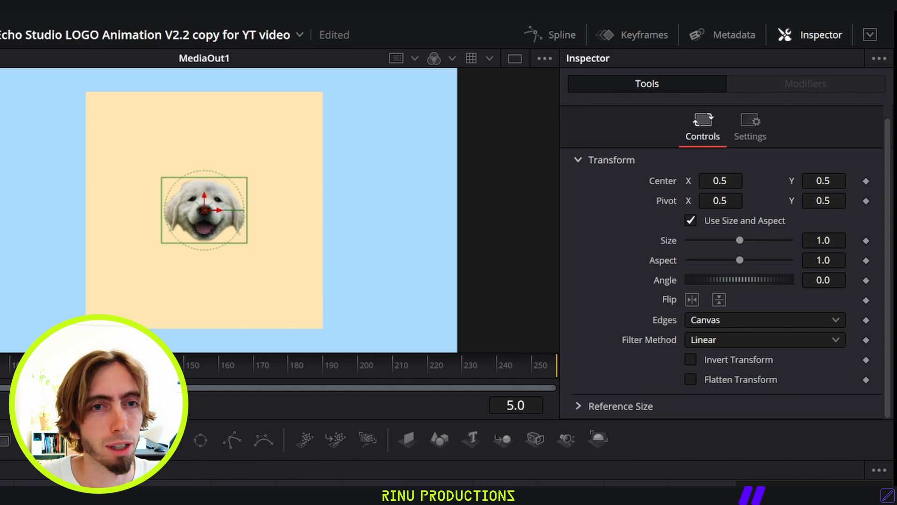
Step: Replace Transform1 with a fresh Transform node after MediaIn1 and keyframe its Center at frame 0
{"action": "key", "text": "Delete"}
{"action": "key", "text": "Left"}
{"action": "key", "text": "Left"}
{"action": "key", "text": "Left"}
{"action": "key", "text": "Left"}
{"action": "key", "text": "Left"}
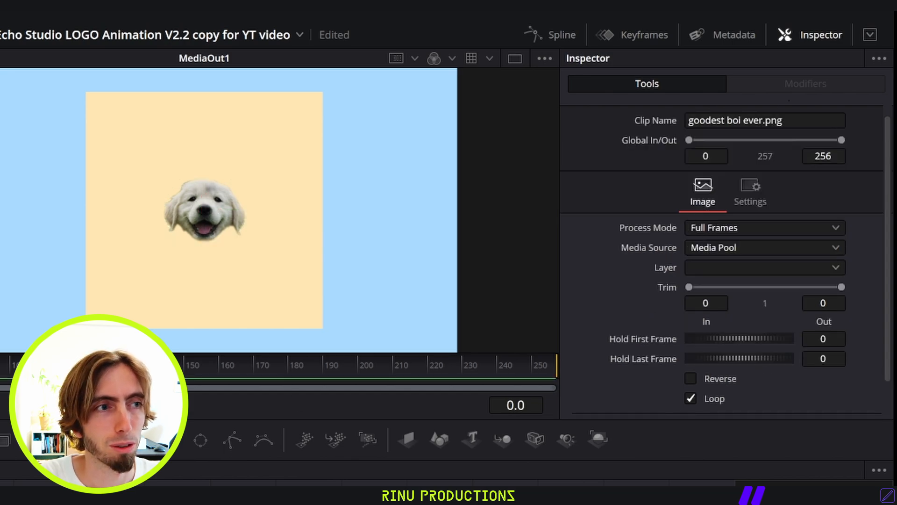
{"action": "left_click", "coordinate": [127, 440]}
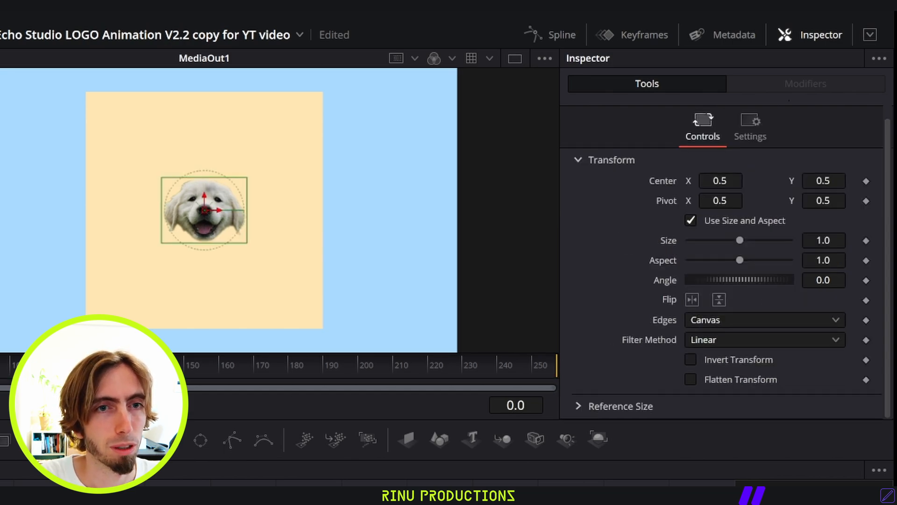
{"action": "left_click", "coordinate": [865, 182]}
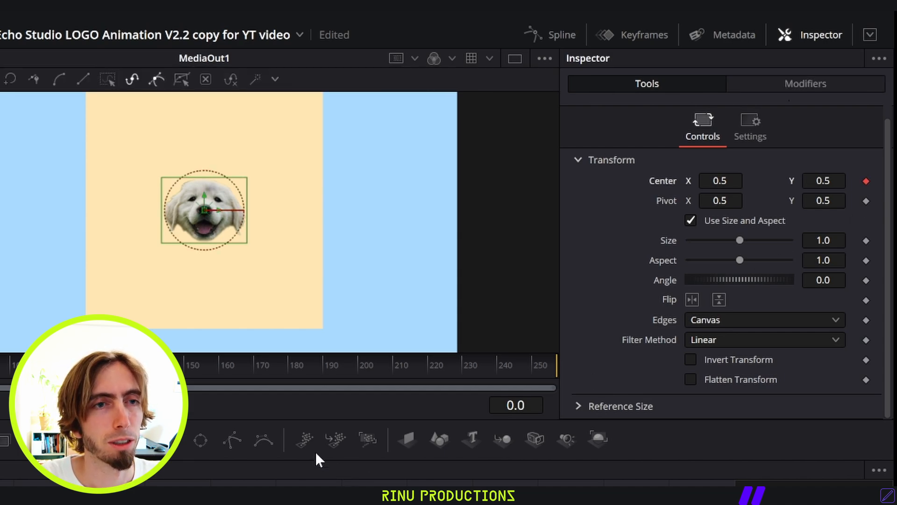
Step: At frame 5, move the dog image diagonally up and to the right in the viewer to about Center X 1.168, Y 1.033
{"action": "key", "text": "Right"}
{"action": "key", "text": "Right"}
{"action": "key", "text": "Right"}
{"action": "key", "text": "Right"}
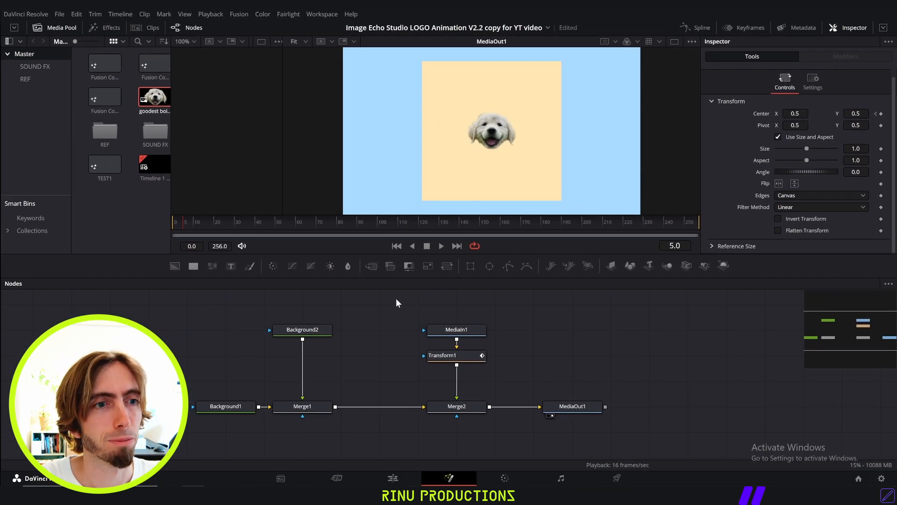
{"action": "left_click", "coordinate": [447, 364]}
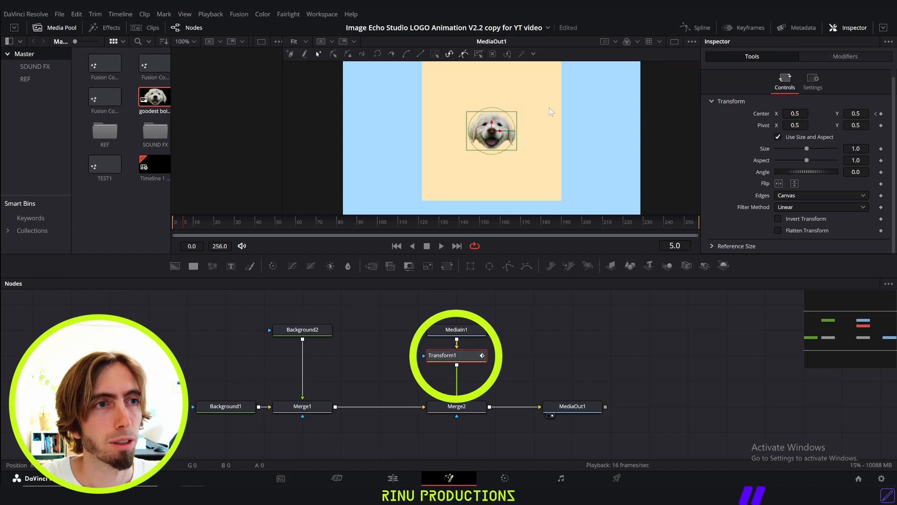
{"action": "left_click_drag", "start_coordinate": [495, 136], "coordinate": [526, 110]}
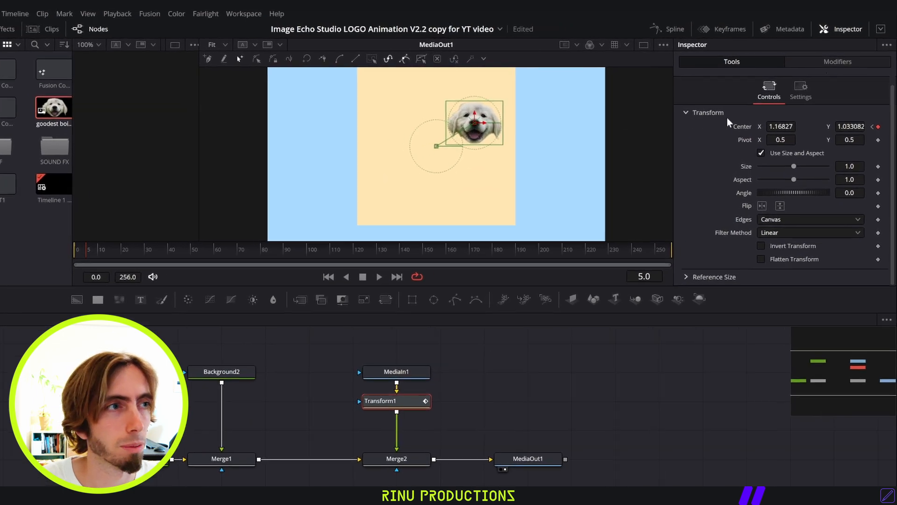
Step: Set Transform1's Center to exactly X 1.0 and Y 1.0 at frame 5, and save the project
{"action": "left_click", "coordinate": [797, 113]}
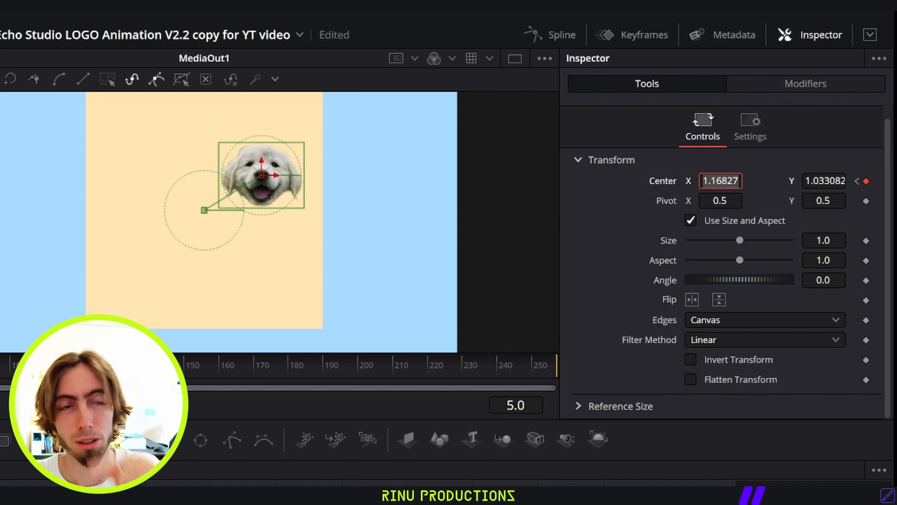
{"action": "type", "text": "1"}
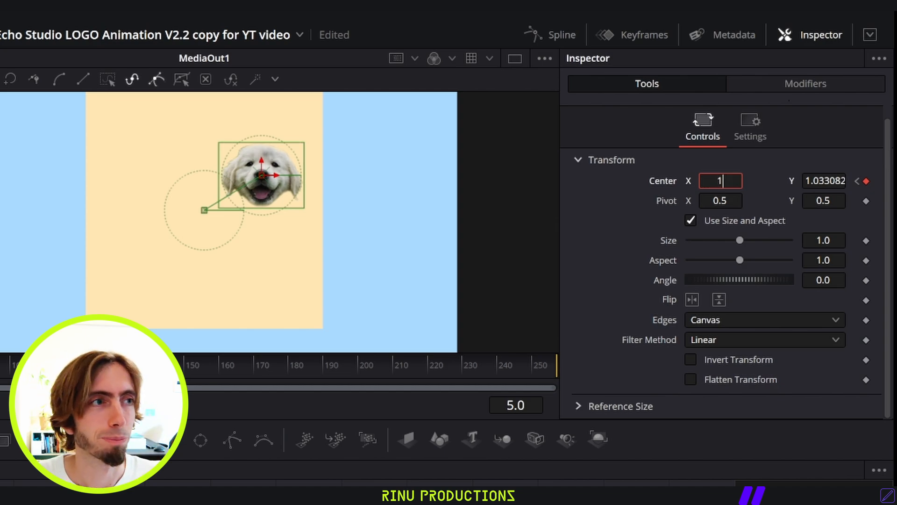
{"action": "key", "text": "Tab"}
{"action": "type", "text": "1"}
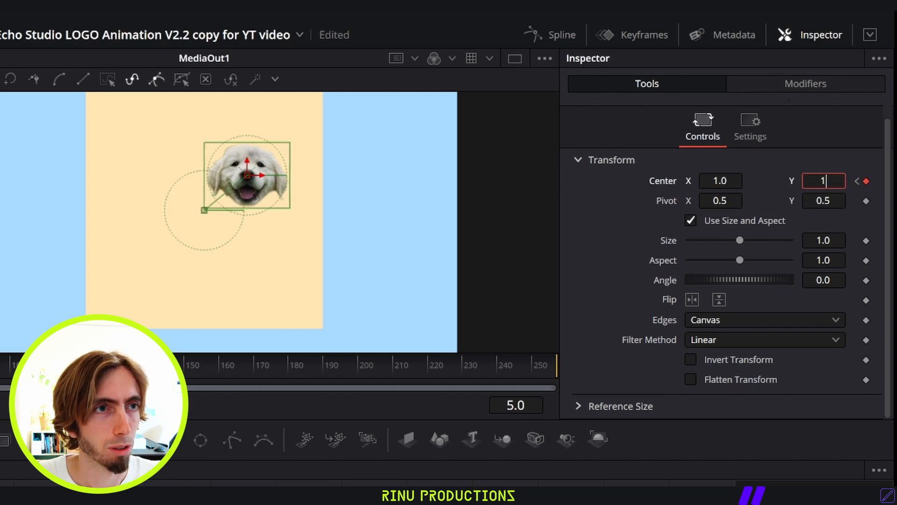
{"action": "key", "text": "Tab"}
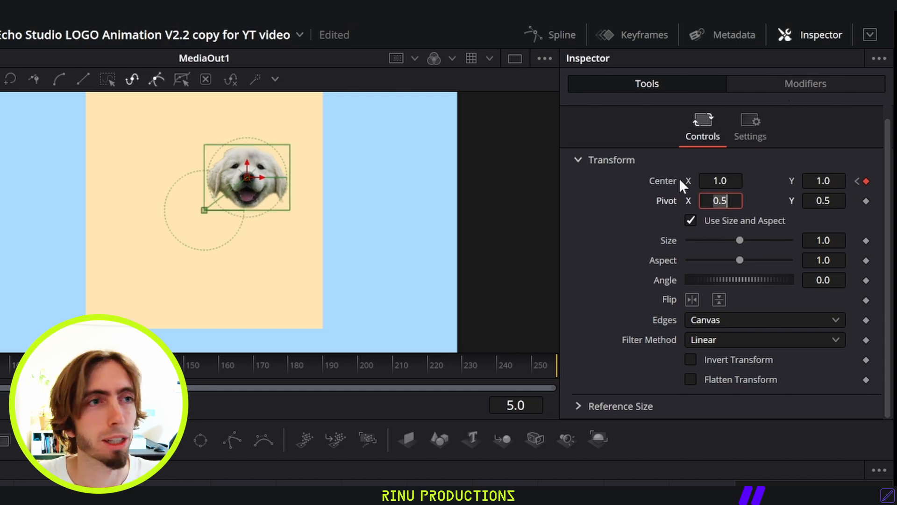
{"action": "key", "text": "ctrl+s"}
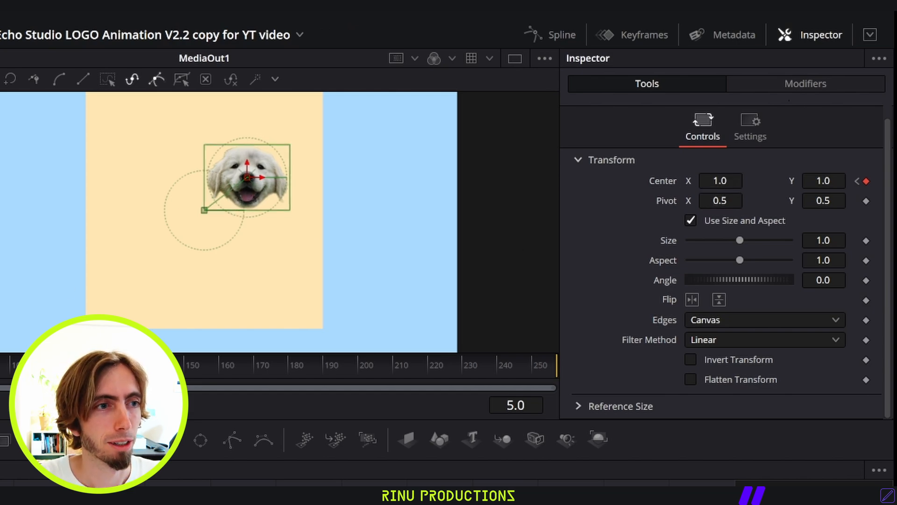
Step: Keyframe the dog image at frame 10 by setting Transform1's Center X to 0.0
{"action": "key", "text": "Right"}
{"action": "key", "text": "Right"}
{"action": "key", "text": "Right"}
{"action": "key", "text": "Right"}
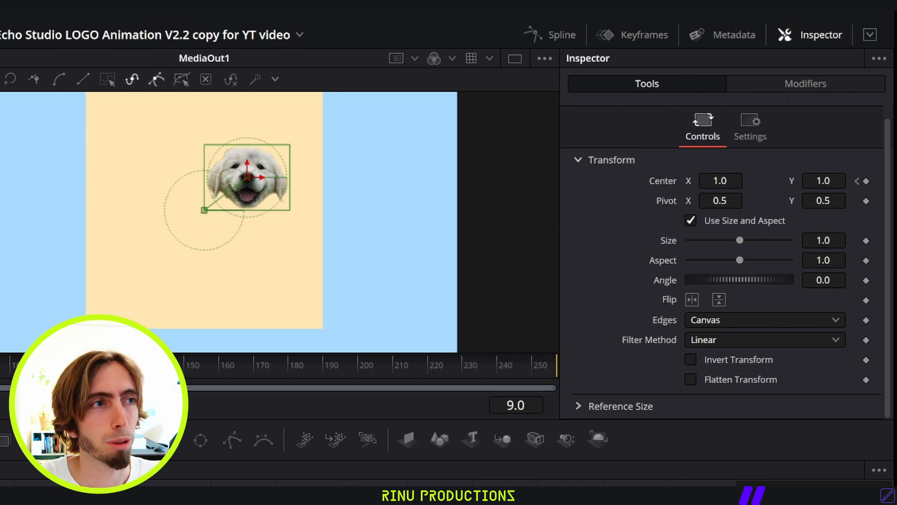
{"action": "key", "text": "Right"}
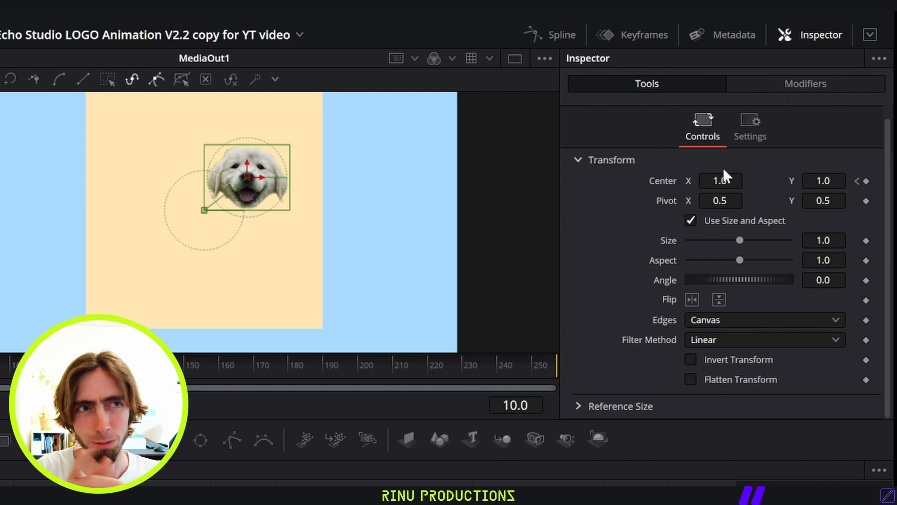
{"action": "left_click", "coordinate": [722, 181]}
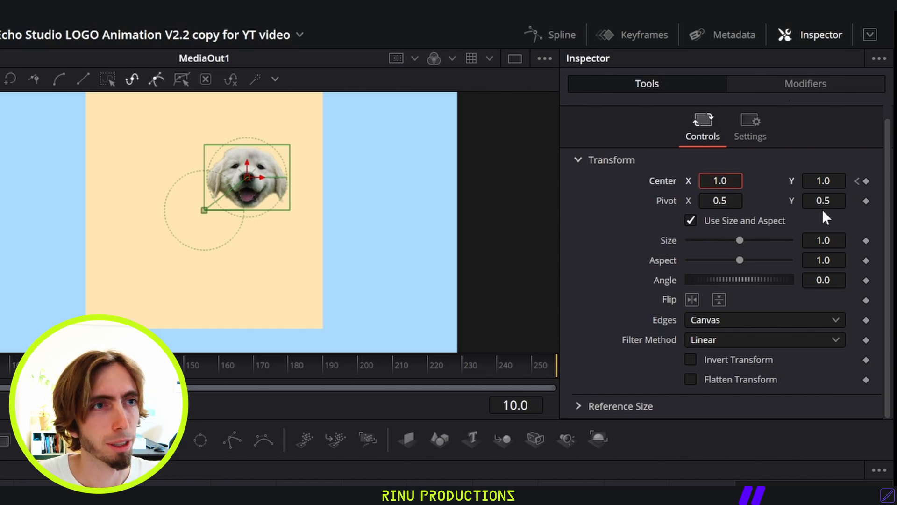
{"action": "key", "text": "Delete"}
{"action": "key", "text": "Delete"}
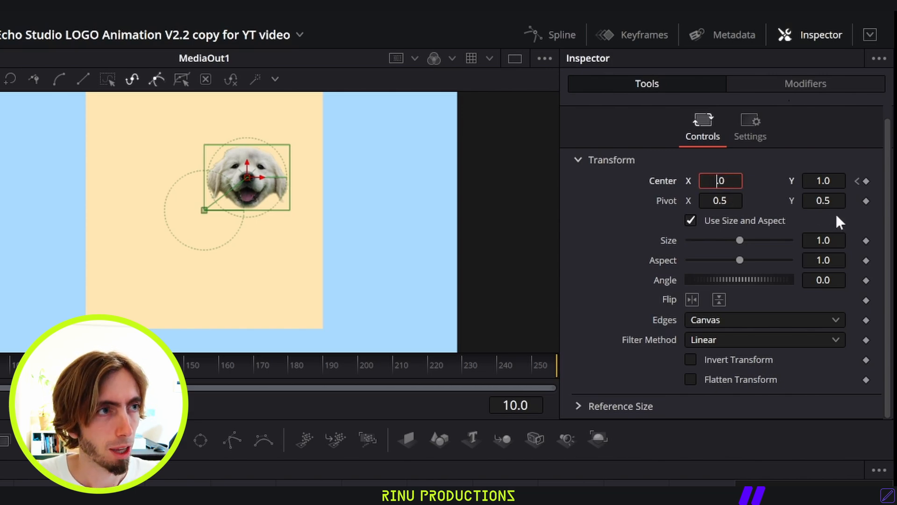
{"action": "key", "text": "Tab"}
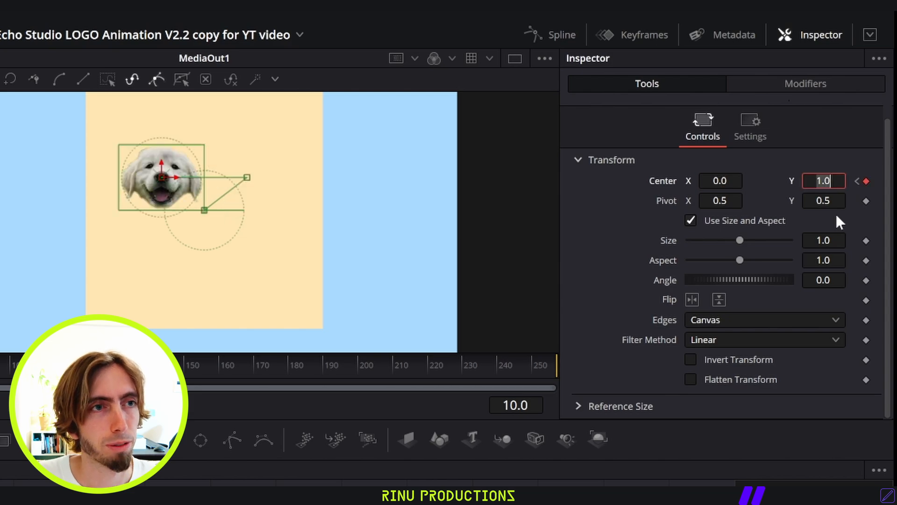
{"action": "key", "text": "Return"}
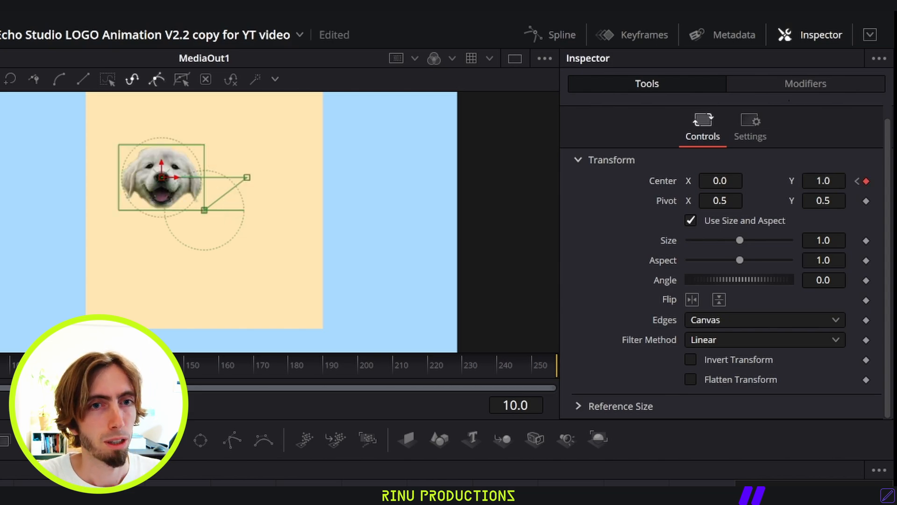
Step: Keyframe the dog image at frame 15 by setting Transform1's Center Y to 0.0
{"action": "key", "text": "Right"}
{"action": "key", "text": "Right"}
{"action": "key", "text": "Right"}
{"action": "key", "text": "Right"}
{"action": "key", "text": "Right"}
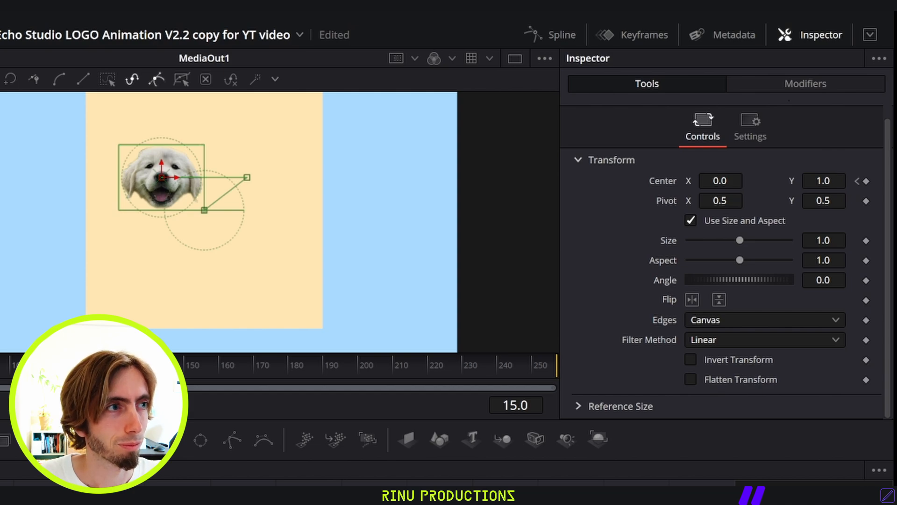
{"action": "left_click_drag", "start_coordinate": [821, 181], "coordinate": [829, 180]}
{"action": "double_click", "coordinate": [816, 181]}
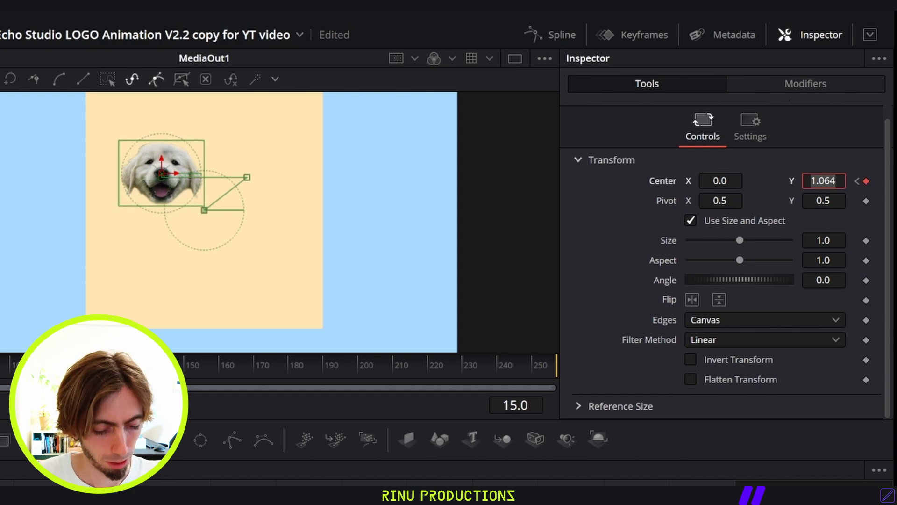
{"action": "type", "text": "0"}
{"action": "key", "text": "Tab"}
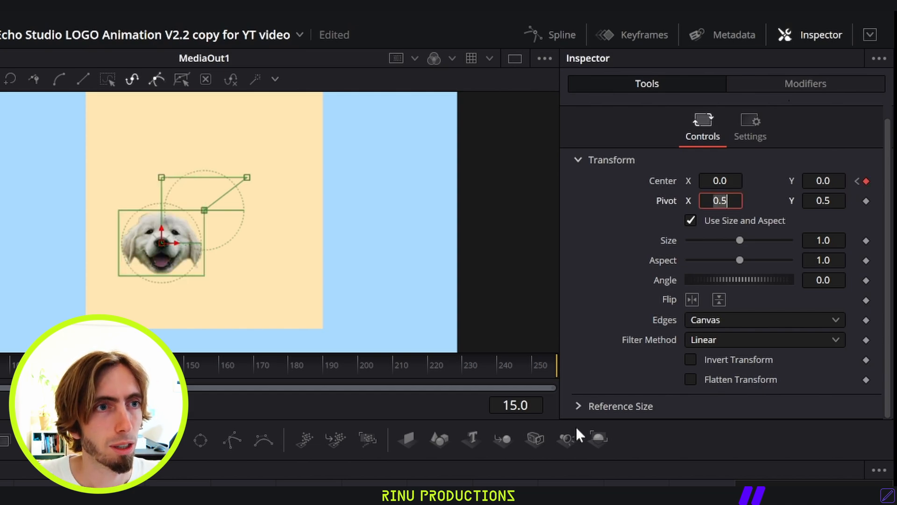
{"action": "key", "text": "Return"}
Step: Keyframe the dog image at frame 20 by setting Transform1's Center X to 1.0
{"action": "key", "text": "Right"}
{"action": "key", "text": "Right"}
{"action": "key", "text": "Right"}
{"action": "key", "text": "Right"}
{"action": "key", "text": "Right"}
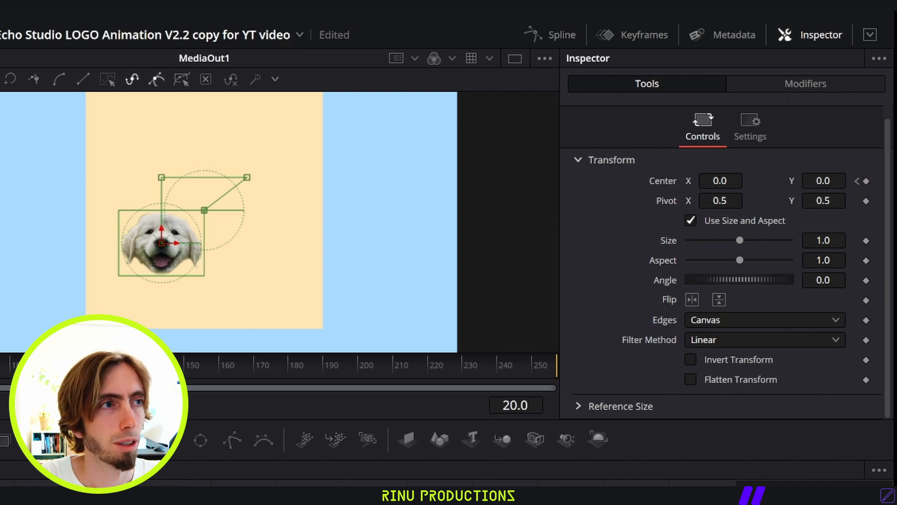
{"action": "left_click", "coordinate": [713, 181]}
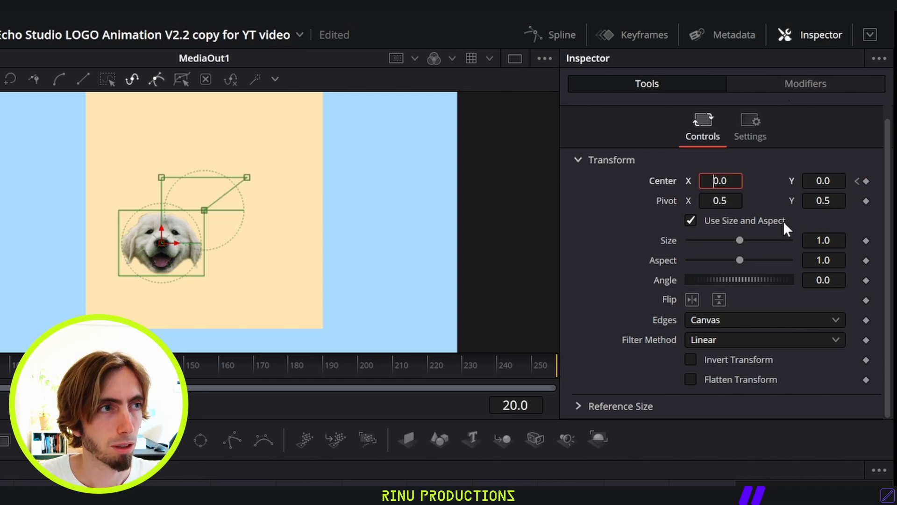
{"action": "key", "text": "Delete"}
{"action": "type", "text": "1"}
{"action": "key", "text": "Tab"}
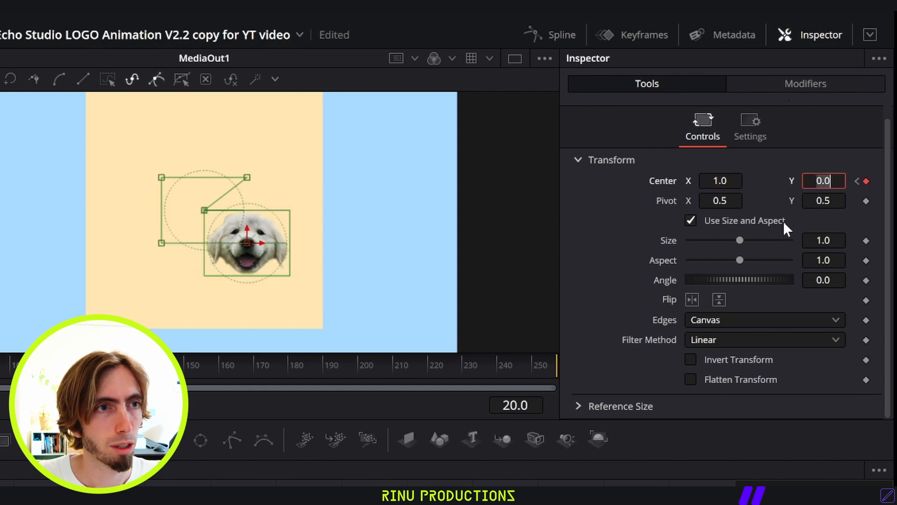
{"action": "key", "text": "Return"}
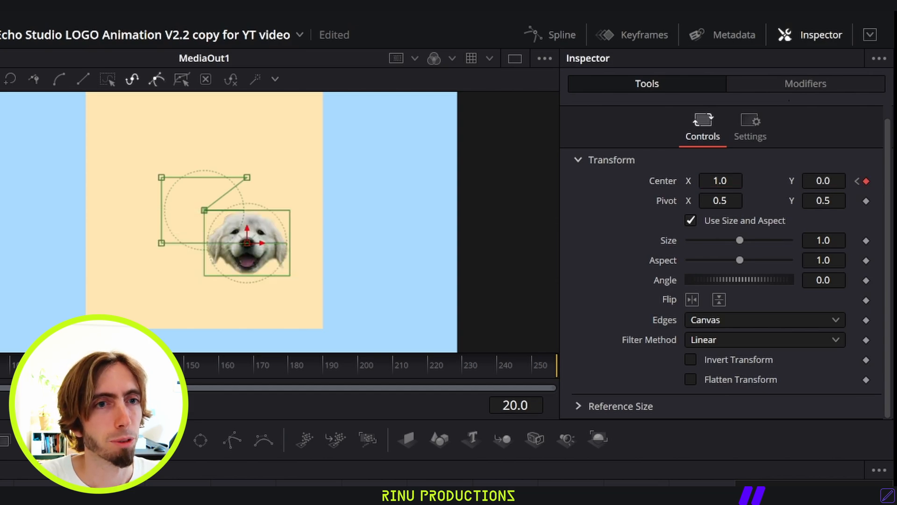
Step: Keyframe the dog image at frame 25 by setting Transform1's Center Y to 1.0
{"action": "key", "text": "Right"}
{"action": "key", "text": "Right"}
{"action": "key", "text": "Right"}
{"action": "key", "text": "Right"}
{"action": "key", "text": "Right"}
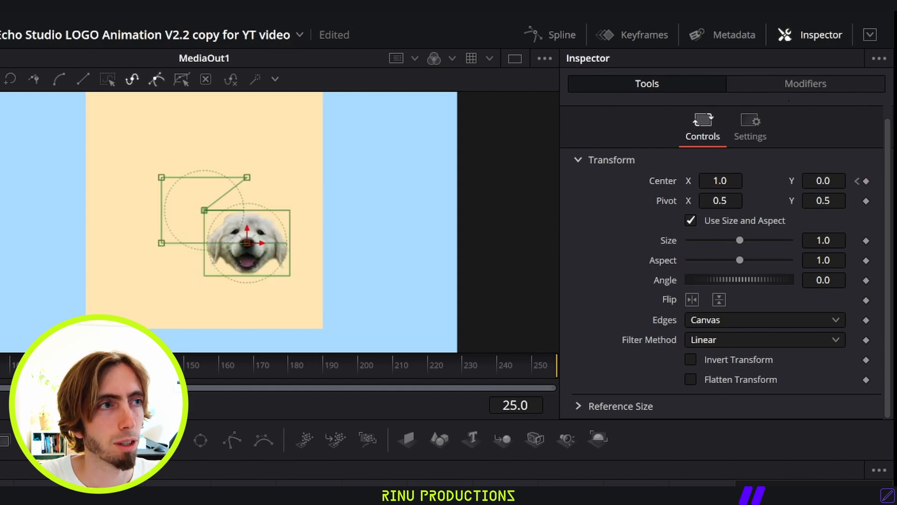
{"action": "left_click", "coordinate": [820, 180]}
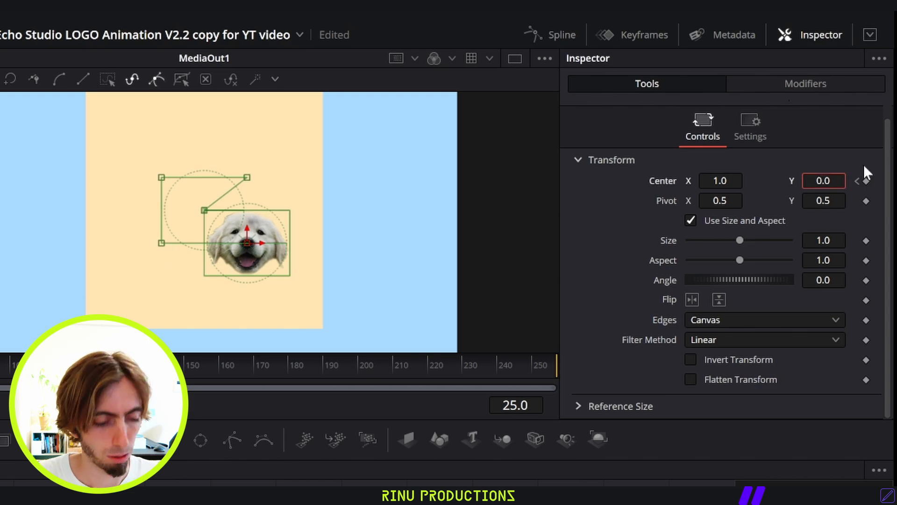
{"action": "key", "text": "BackSpace"}
{"action": "type", "text": "1"}
{"action": "key", "text": "Tab"}
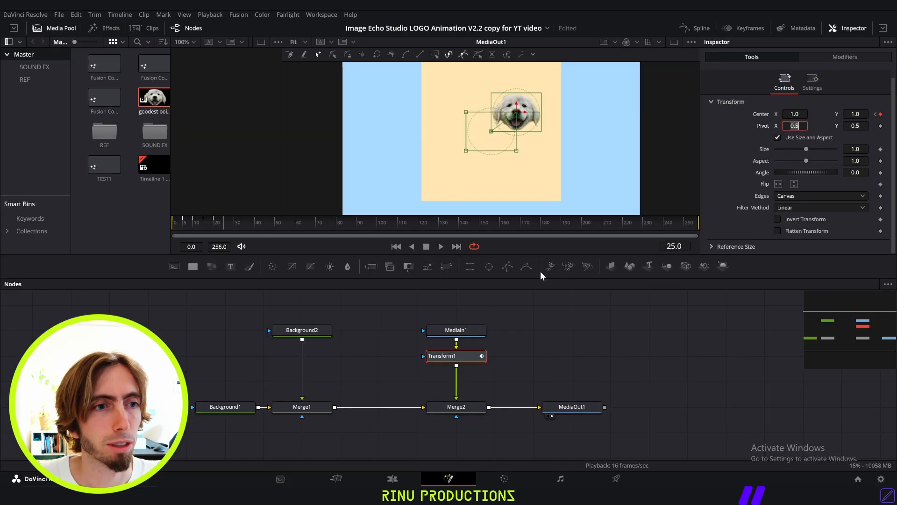
Step: Open the Keyframes editor and select Transform1's keyframes between frames 0 and 25
{"action": "left_click", "coordinate": [750, 28]}
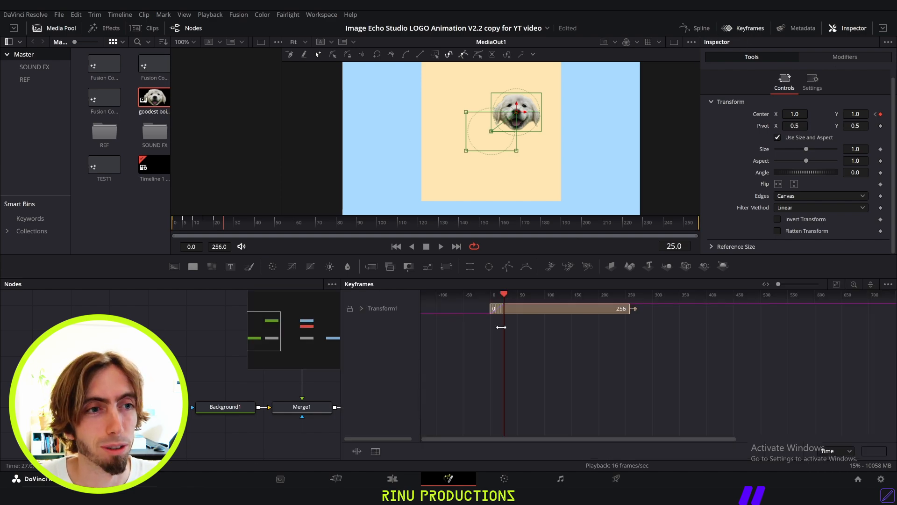
{"action": "scroll", "coordinate": [496, 313], "scroll_direction": "up", "scroll_amount": 4}
{"action": "scroll", "coordinate": [494, 315], "scroll_direction": "up", "scroll_amount": 5}
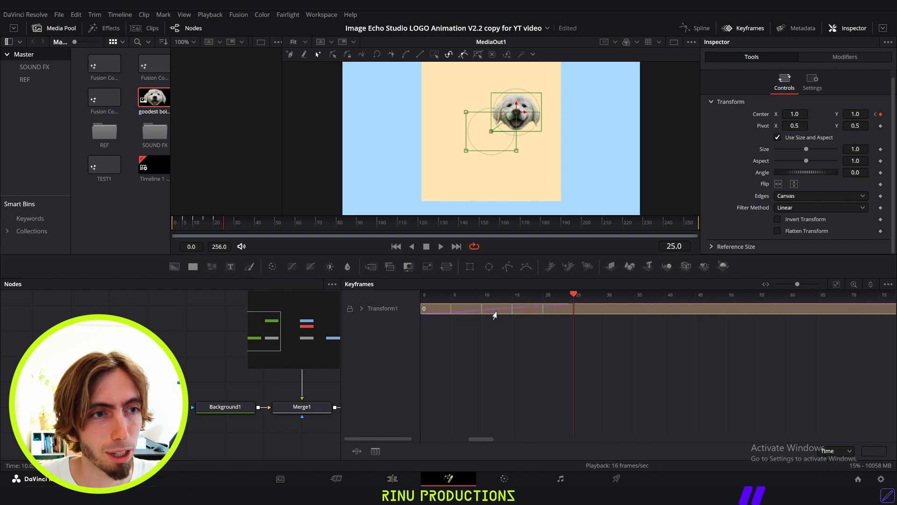
{"action": "scroll", "coordinate": [495, 315], "scroll_direction": "left", "scroll_amount": 3}
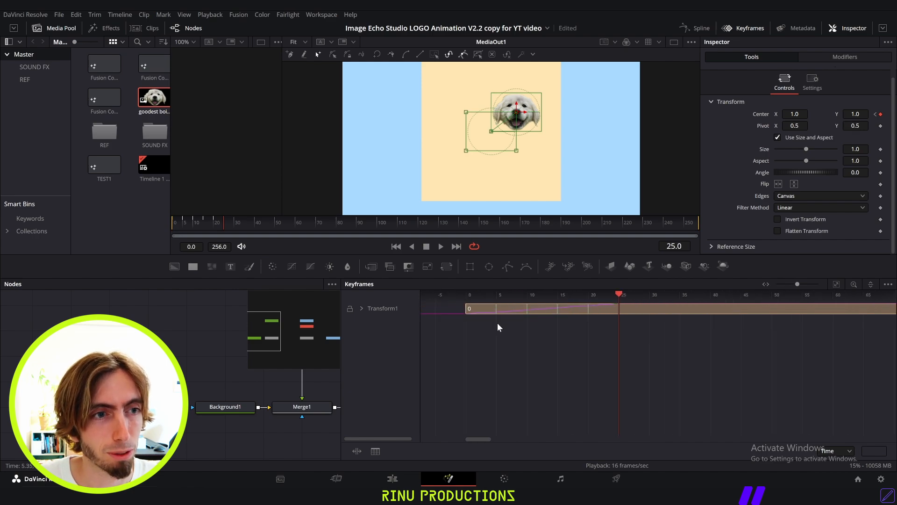
{"action": "left_click_drag", "start_coordinate": [489, 318], "coordinate": [613, 304]}
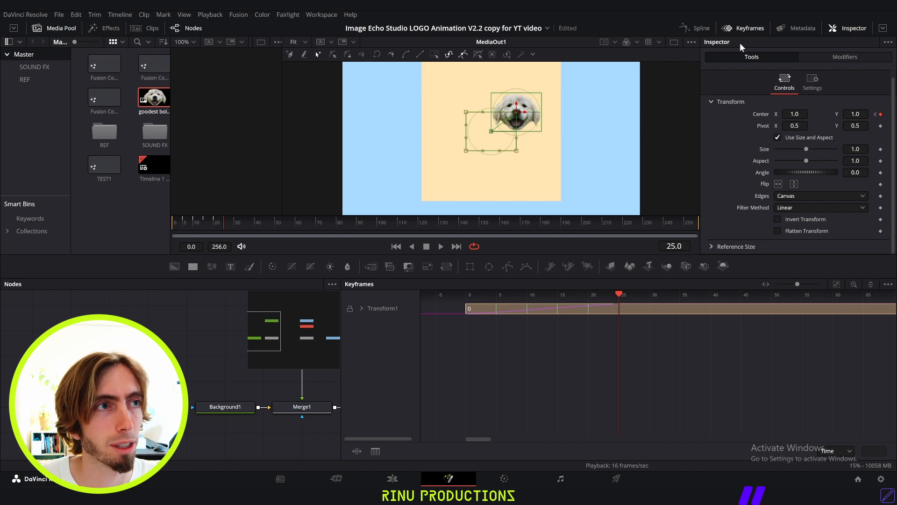
Step: Open the Spline editor and enable the display of Transform1's Center displacement curve
{"action": "left_click", "coordinate": [708, 29]}
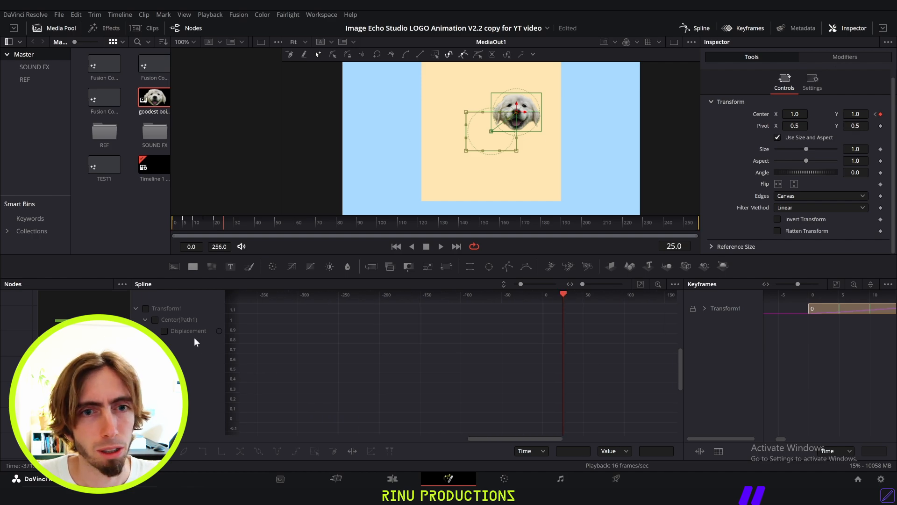
{"action": "left_click", "coordinate": [146, 309]}
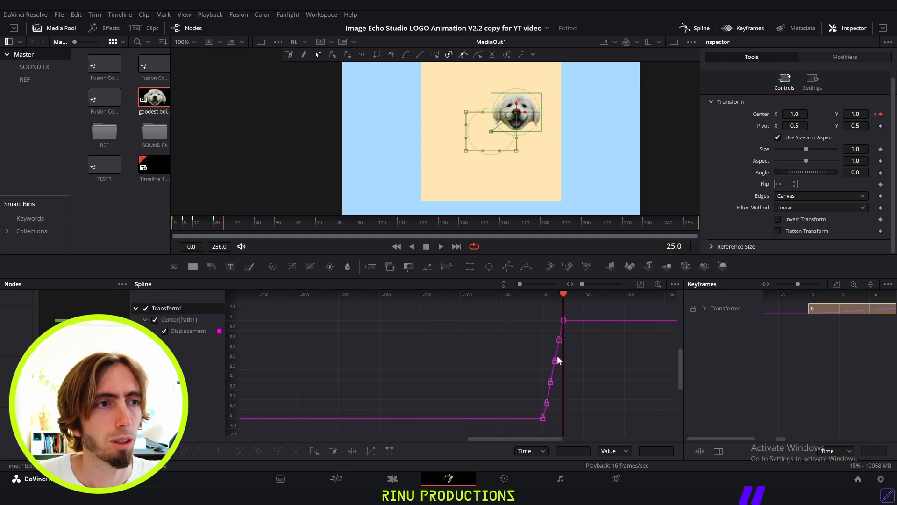
Step: Fit the Displacement curve in view, select its keyframes from frame 5 to 25, and set them to repeat with Set Loop's Loop option
{"action": "left_click", "coordinate": [640, 285]}
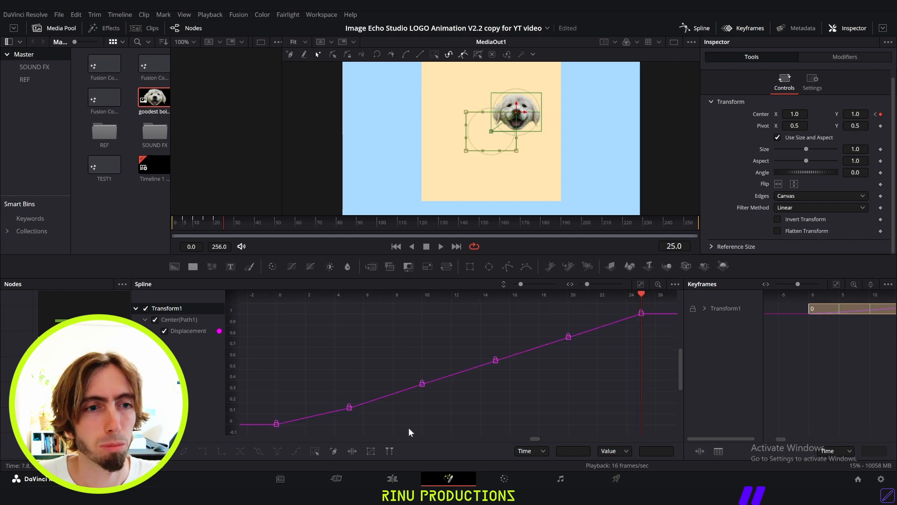
{"action": "scroll", "coordinate": [445, 345], "scroll_direction": "down", "scroll_amount": 4}
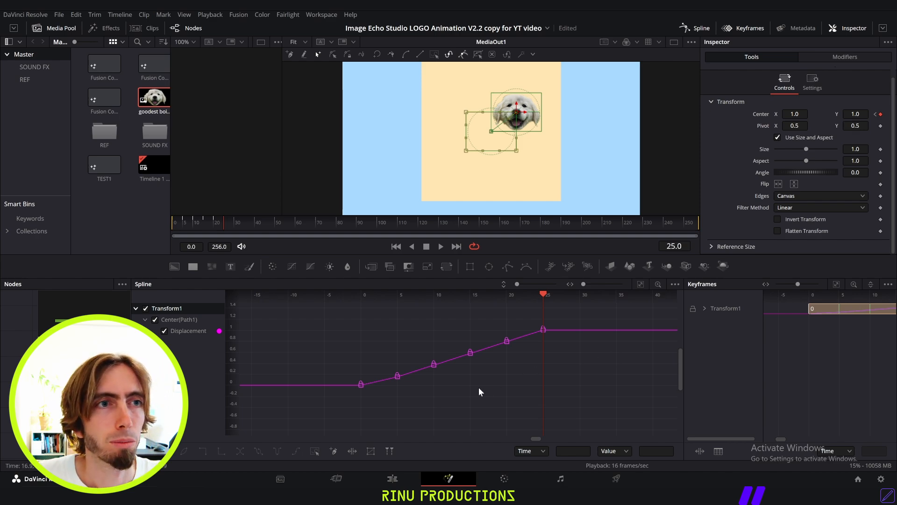
{"action": "left_click_drag", "start_coordinate": [344, 364], "coordinate": [389, 405]}
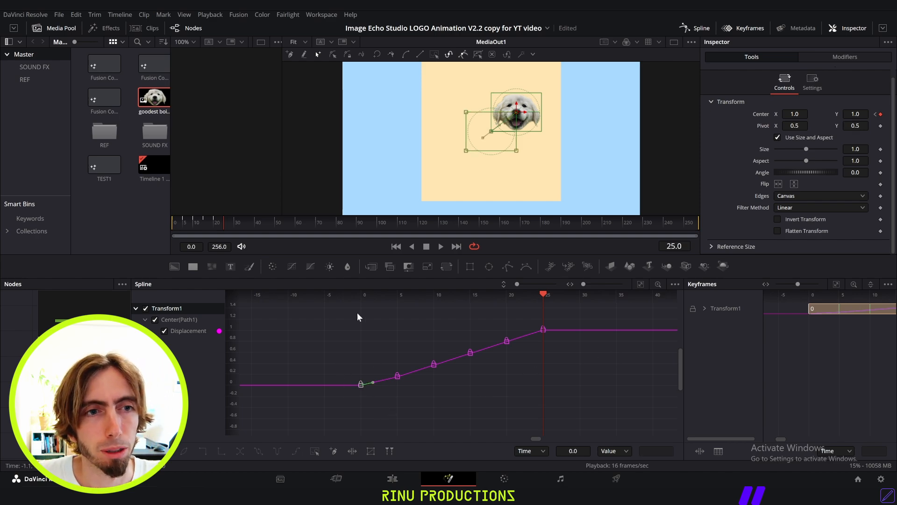
{"action": "left_click_drag", "start_coordinate": [543, 295], "coordinate": [399, 297]}
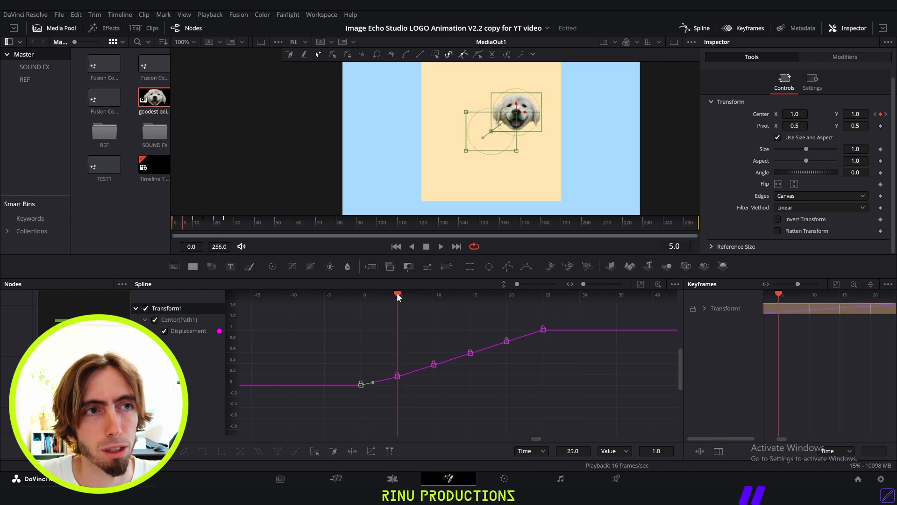
{"action": "left_click_drag", "start_coordinate": [386, 402], "coordinate": [575, 310]}
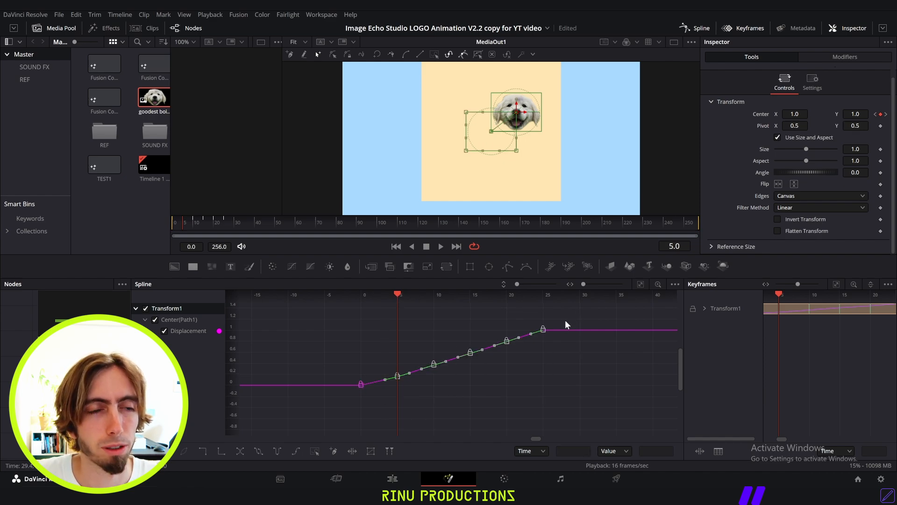
{"action": "scroll", "coordinate": [565, 322], "scroll_direction": "down", "scroll_amount": 2}
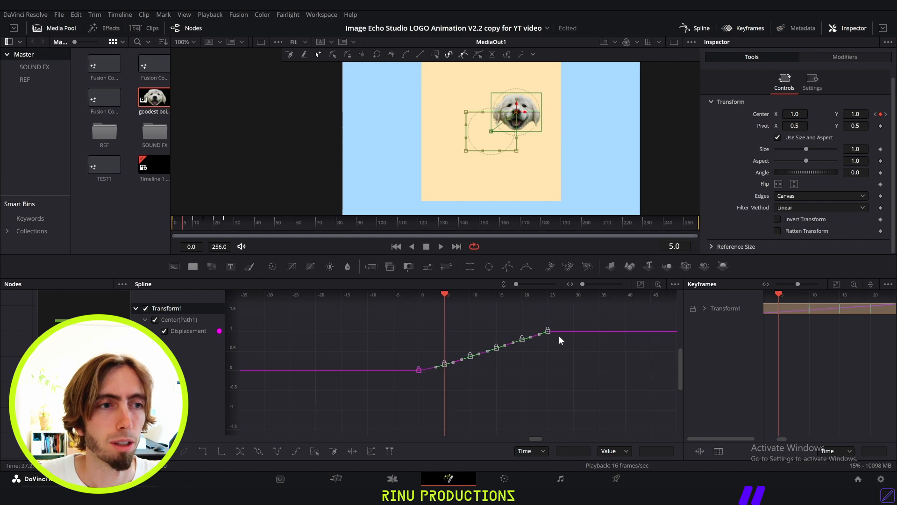
{"action": "right_click", "coordinate": [518, 345]}
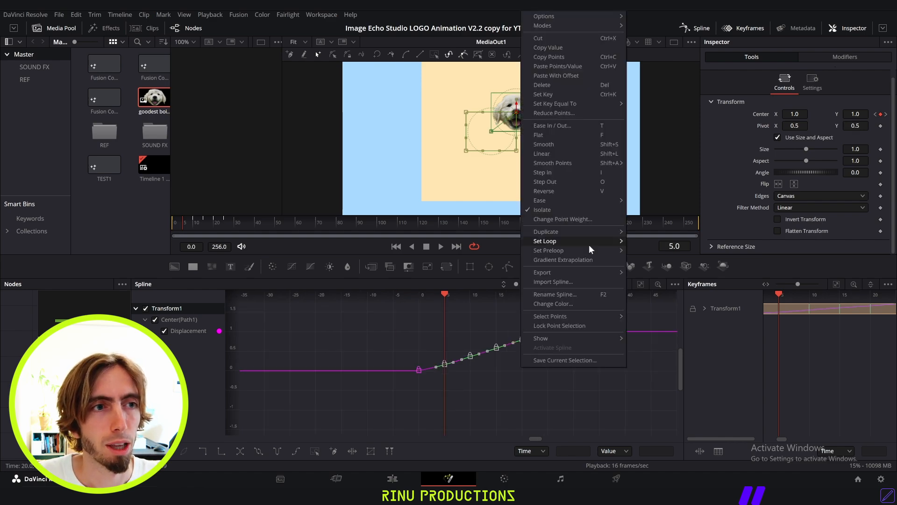
{"action": "mouse_move", "coordinate": [594, 243]}
{"action": "left_click", "coordinate": [640, 249]}
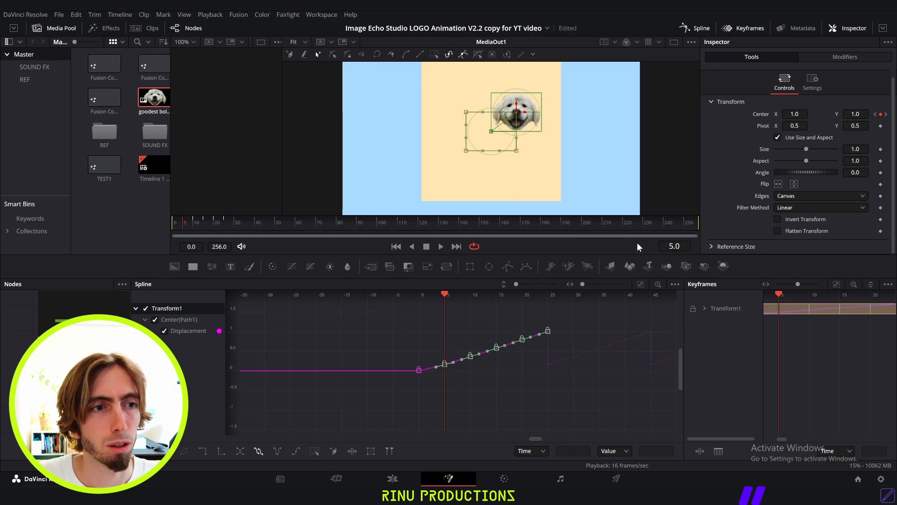
Step: Play back the endlessly looping dog animation and undo the Set Loop change on the Displacement curve
{"action": "key", "text": "space"}
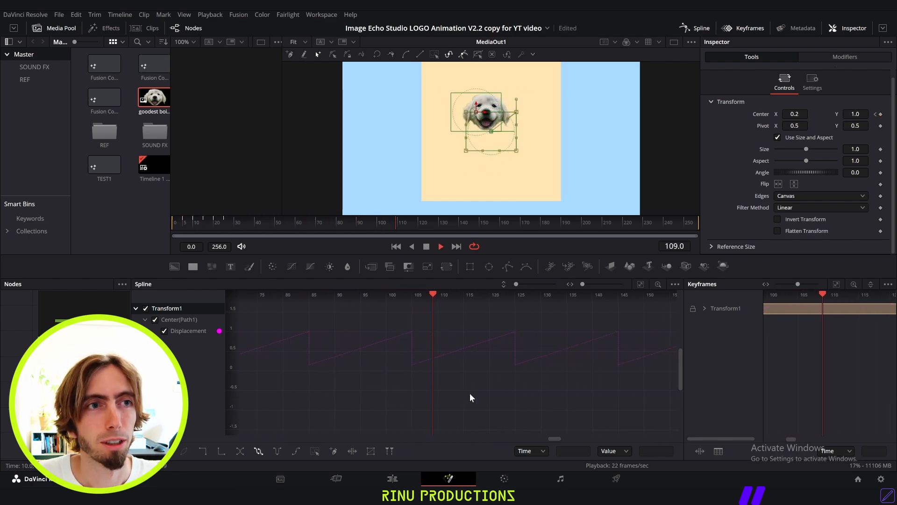
{"action": "key", "text": "space"}
{"action": "scroll", "coordinate": [470, 393], "scroll_direction": "left", "scroll_amount": 10}
{"action": "key", "text": "ctrl+z"}
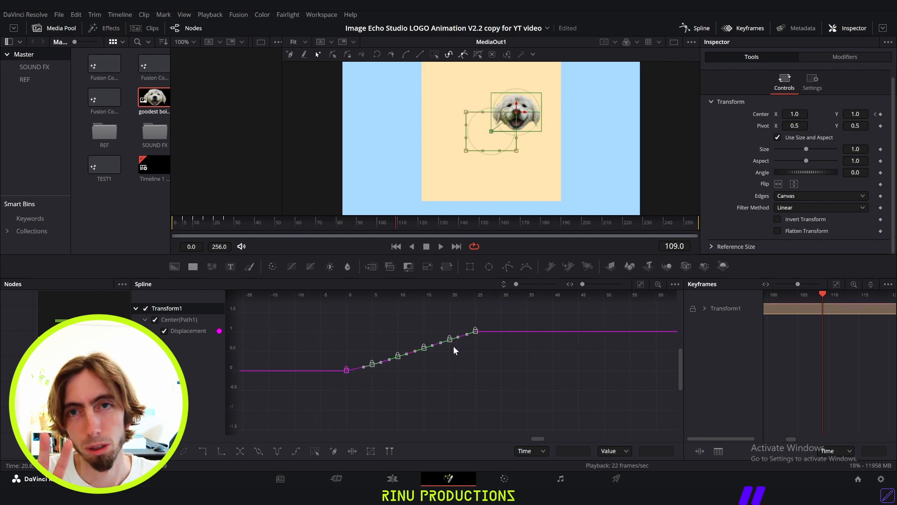
Step: Duplicate all the Displacement keyframes from frame 0 to 25 as a Loop with 2 loops
{"action": "right_click", "coordinate": [450, 341]}
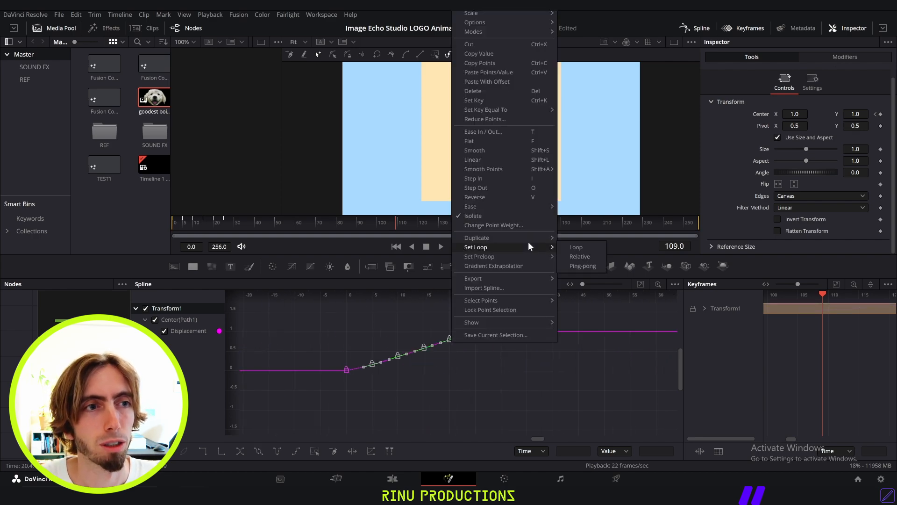
{"action": "mouse_move", "coordinate": [536, 239]}
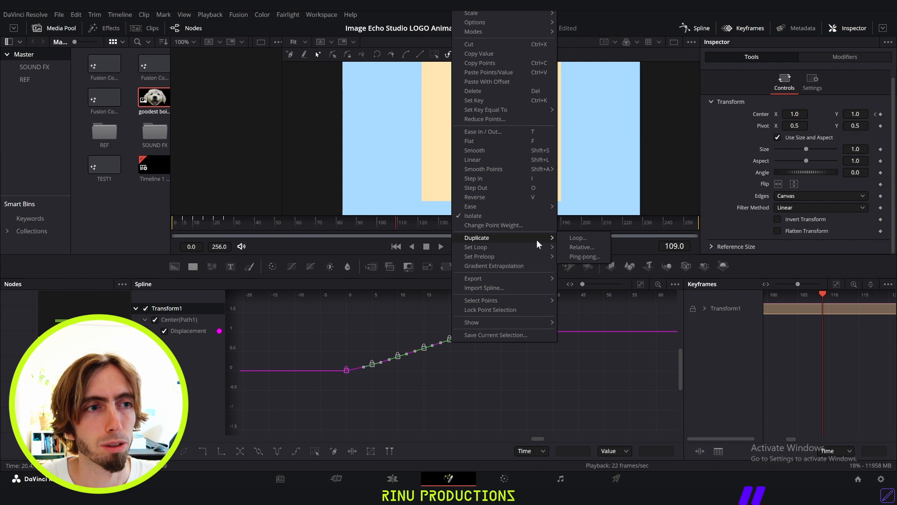
{"action": "left_click", "coordinate": [582, 239]}
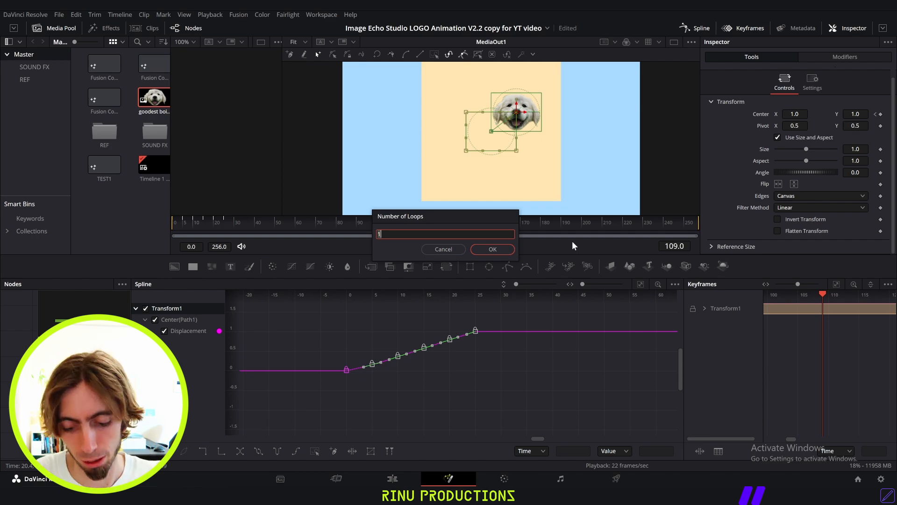
{"action": "key", "text": "Return"}
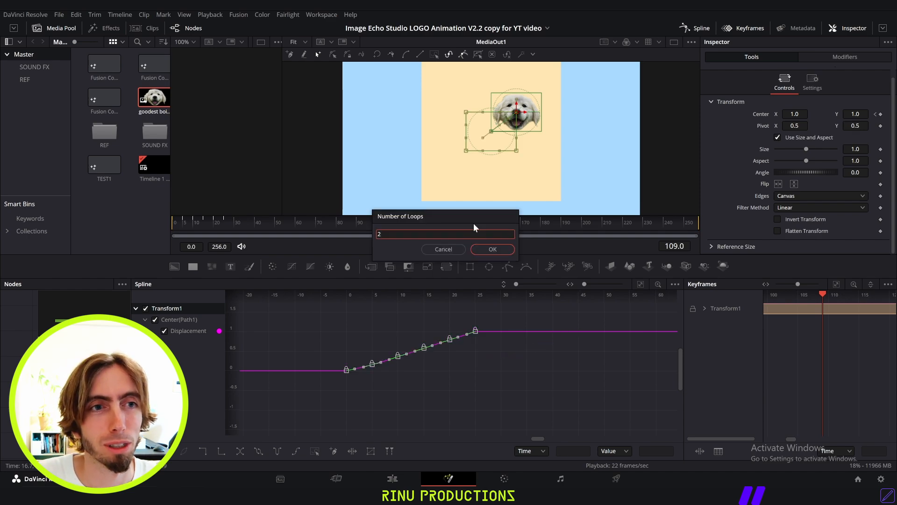
{"action": "key", "text": "Return"}
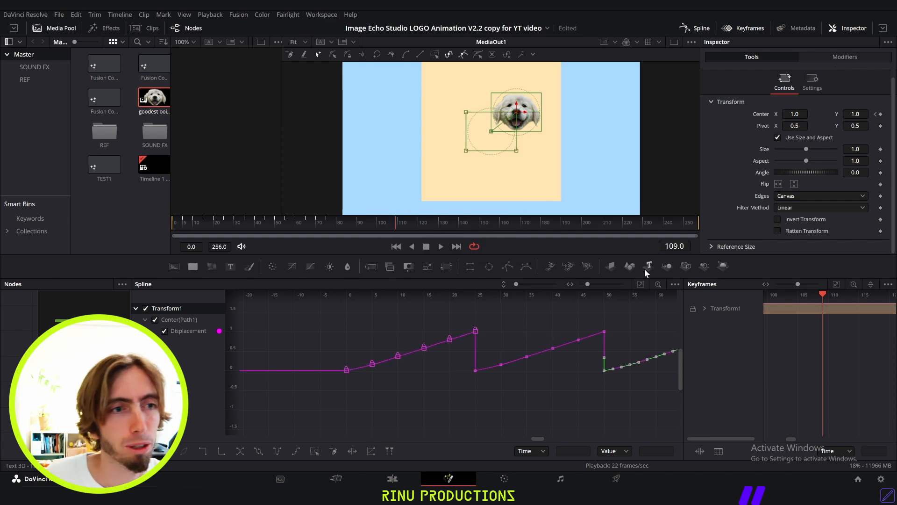
Step: Inspect the duplicated keyframes along the Displacement curve and play the animation from frame 22
{"action": "scroll", "coordinate": [540, 369], "scroll_direction": "right", "scroll_amount": 3}
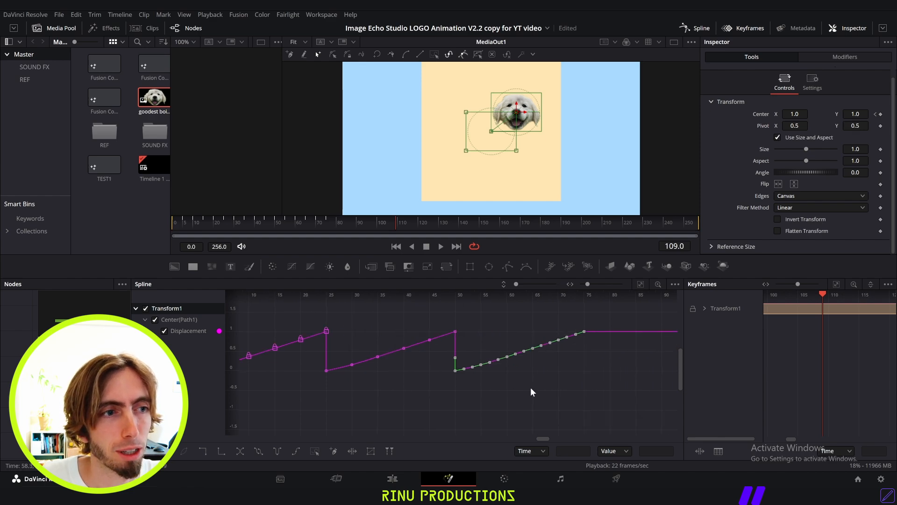
{"action": "scroll", "coordinate": [531, 389], "scroll_direction": "left", "scroll_amount": 3}
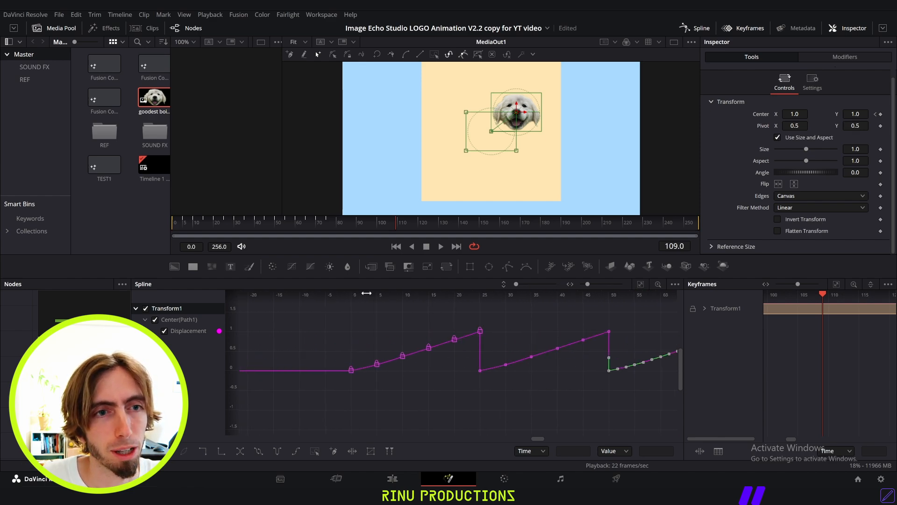
{"action": "left_click", "coordinate": [218, 220]}
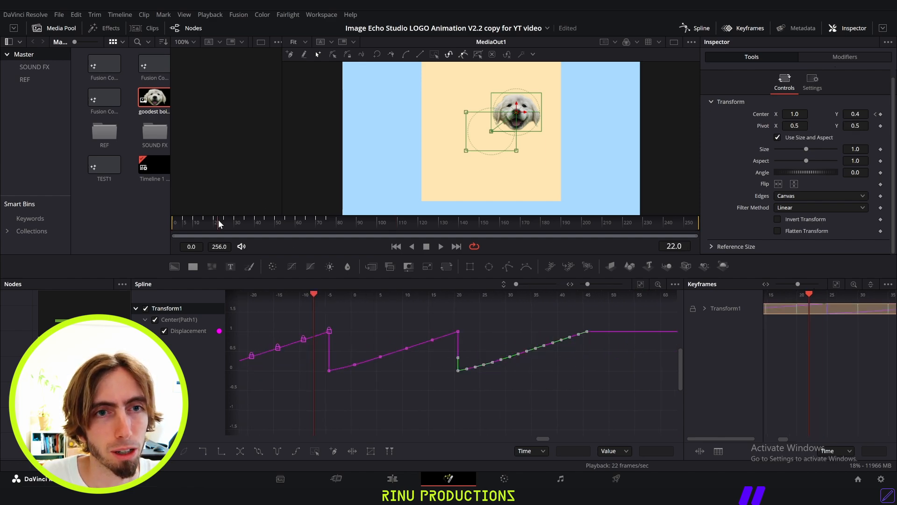
{"action": "key", "text": "space"}
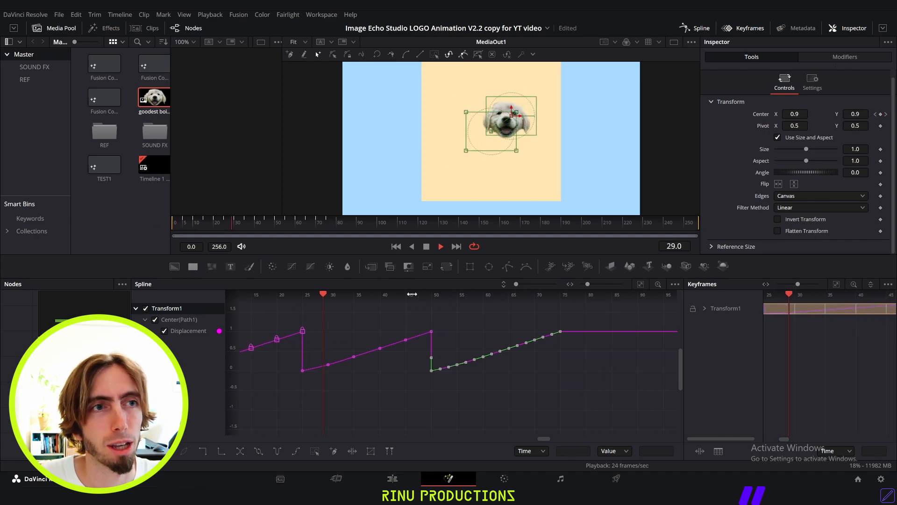
{"action": "key", "text": "space"}
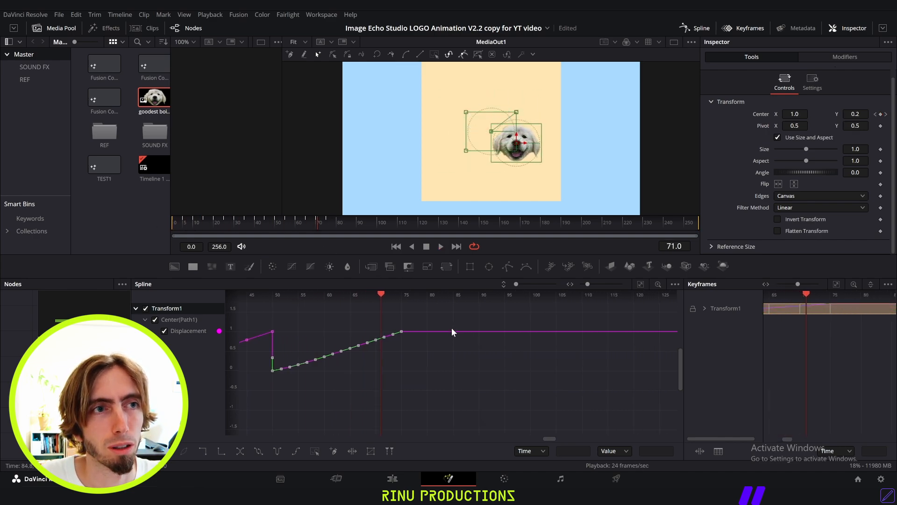
Step: Undo the duplication of the full 0 to 25 keyframe range on the Displacement curve
{"action": "scroll", "coordinate": [405, 351], "scroll_direction": "left", "scroll_amount": 5}
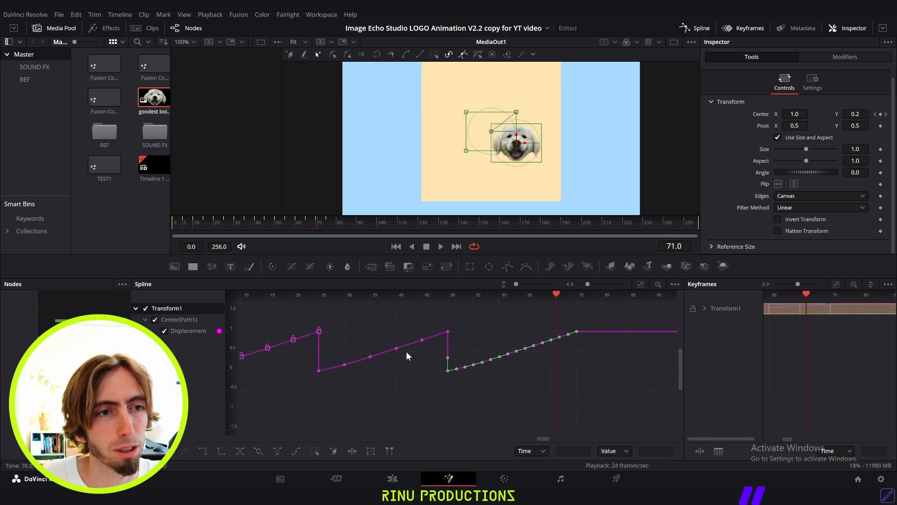
{"action": "scroll", "coordinate": [385, 372], "scroll_direction": "left", "scroll_amount": 3}
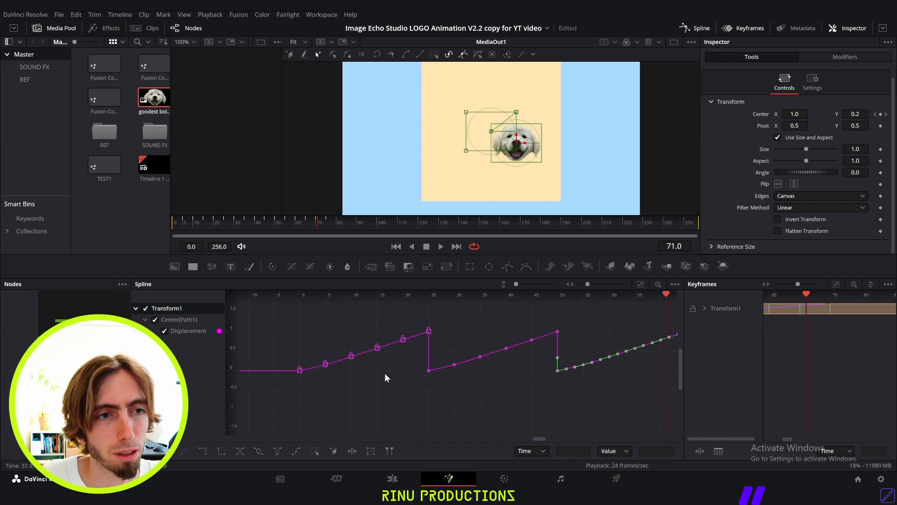
{"action": "key", "text": "ctrl+z"}
{"action": "key", "text": "ctrl+z"}
Step: Duplicate only the Displacement keyframes from frame 5 to 25 as a Loop with 2 loops
{"action": "left_click_drag", "start_coordinate": [321, 386], "coordinate": [461, 314]}
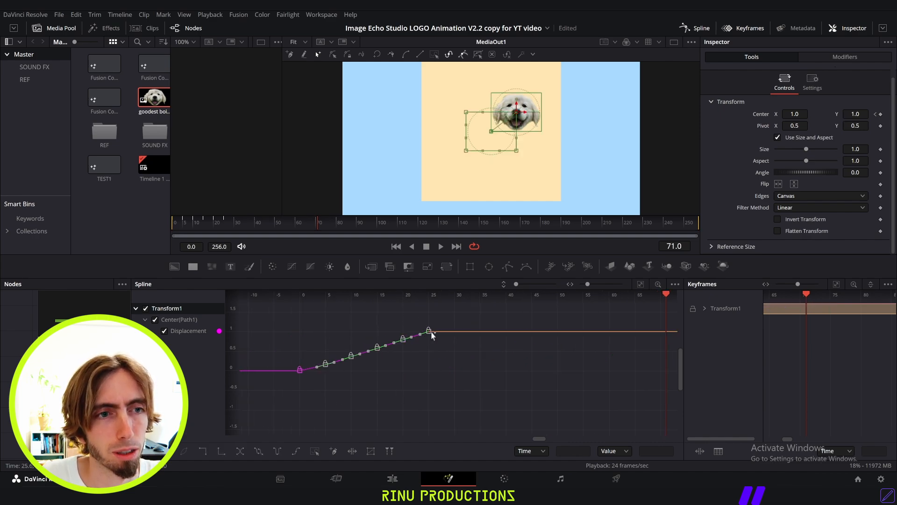
{"action": "right_click", "coordinate": [424, 334]}
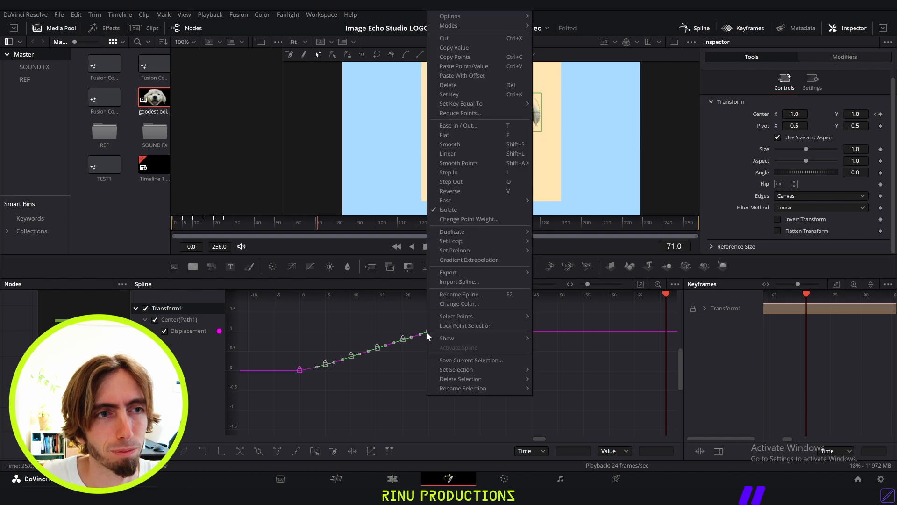
{"action": "mouse_move", "coordinate": [515, 232]}
{"action": "left_click", "coordinate": [557, 232]}
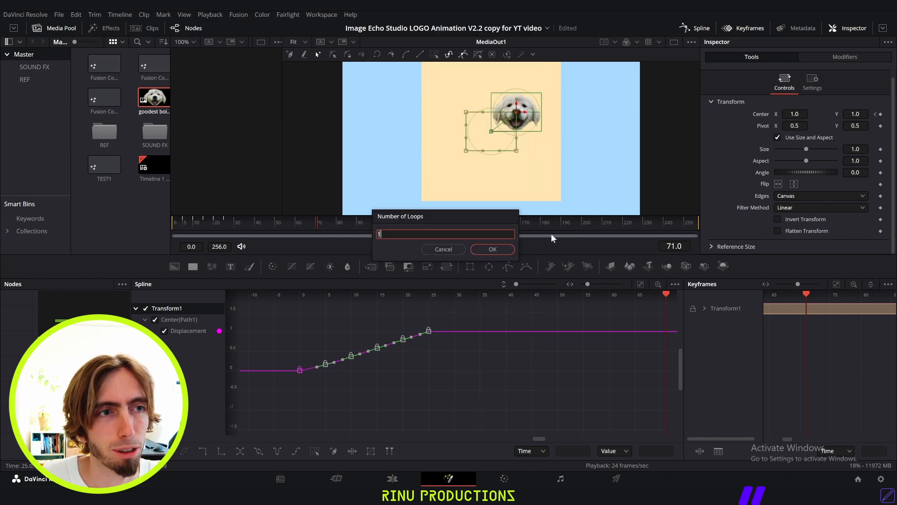
{"action": "type", "text": "2"}
{"action": "key", "text": "Return"}
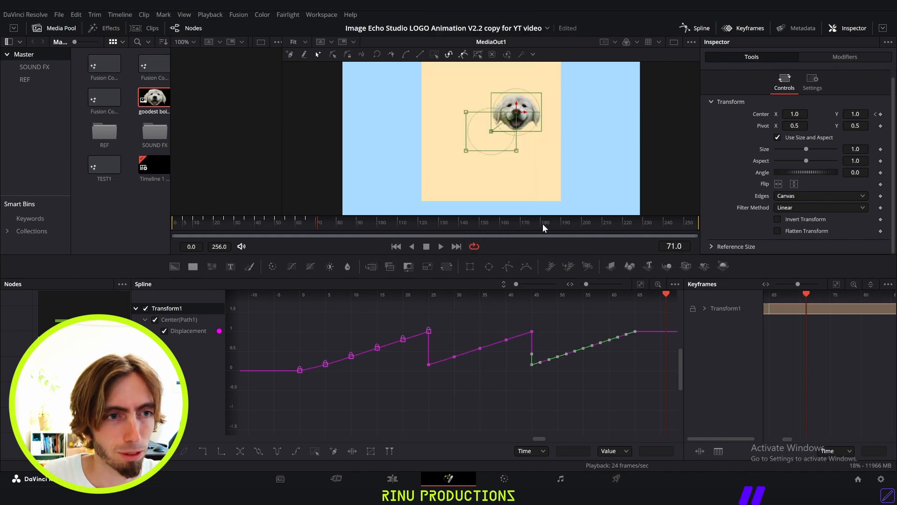
Step: Play the animation from before frame 0 to review the dog's duplicated loops
{"action": "left_click_drag", "start_coordinate": [666, 298], "coordinate": [278, 296]}
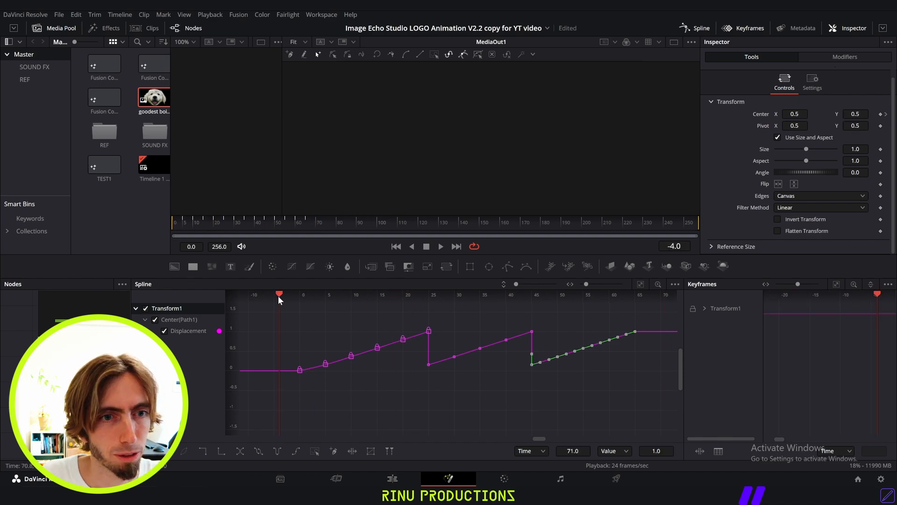
{"action": "key", "text": "space"}
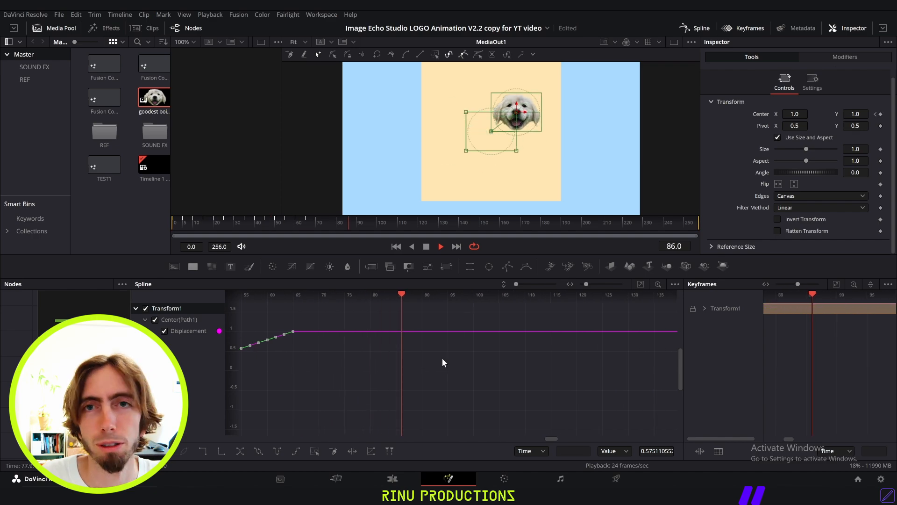
{"action": "key", "text": "space"}
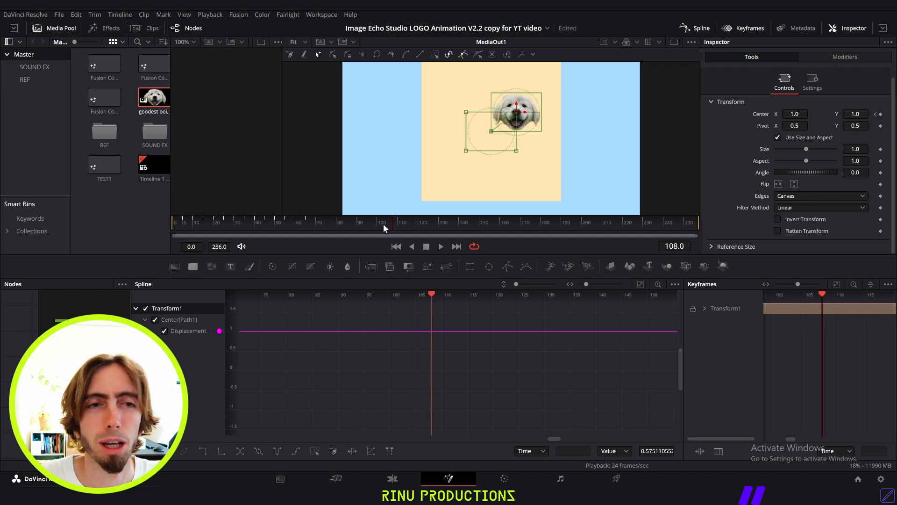
Step: Add a Center keyframe on Transform1 at frame 70 with X and Y set to 0.5
{"action": "left_click_drag", "start_coordinate": [430, 297], "coordinate": [228, 293]}
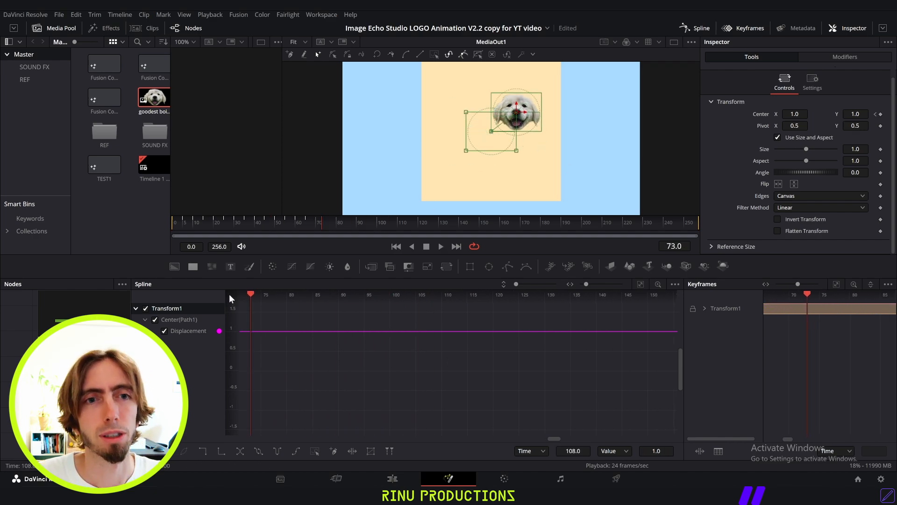
{"action": "scroll", "coordinate": [330, 349], "scroll_direction": "left", "scroll_amount": 5}
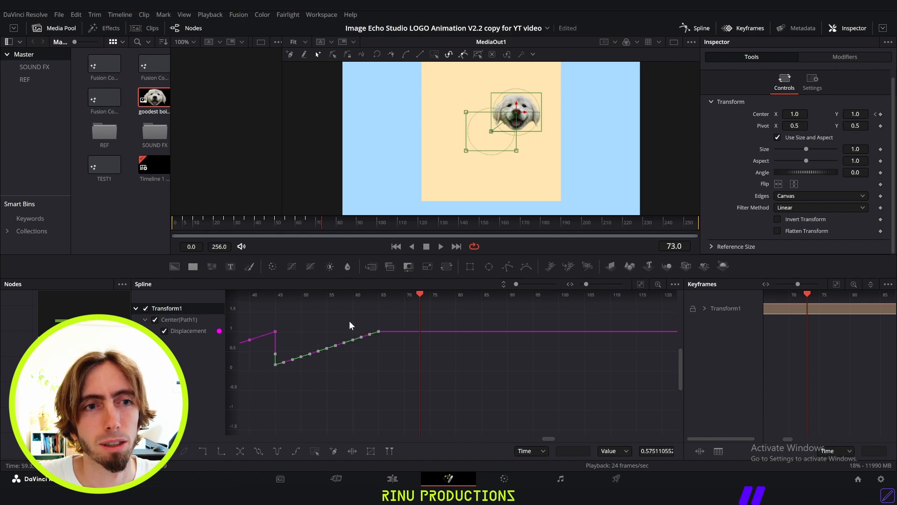
{"action": "left_click_drag", "start_coordinate": [419, 293], "coordinate": [405, 294]}
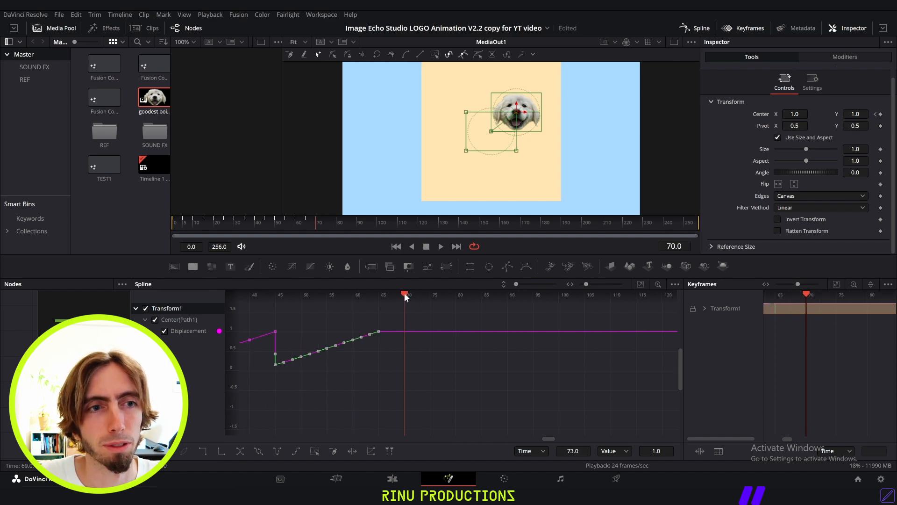
{"action": "left_click", "coordinate": [881, 114]}
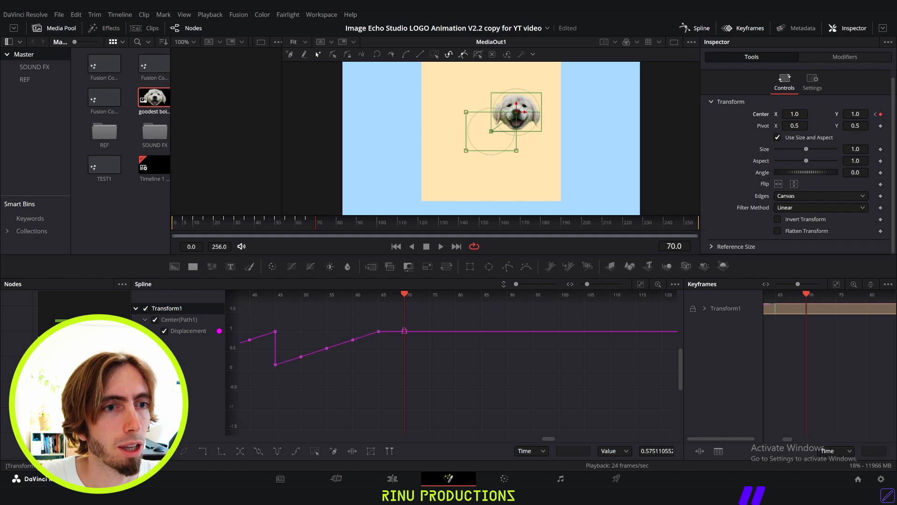
{"action": "left_click", "coordinate": [795, 114]}
{"action": "type", "text": "0."}
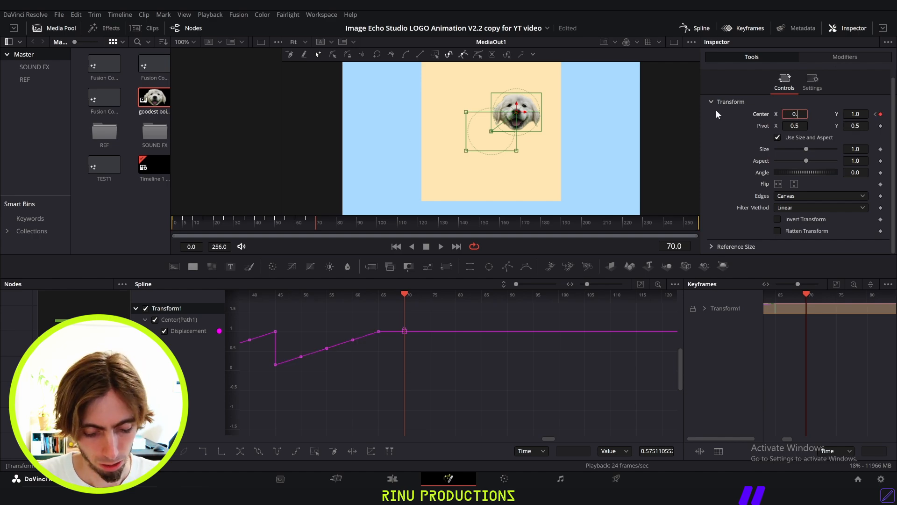
{"action": "type", "text": "5"}
{"action": "key", "text": "Tab"}
{"action": "type", "text": "0"}
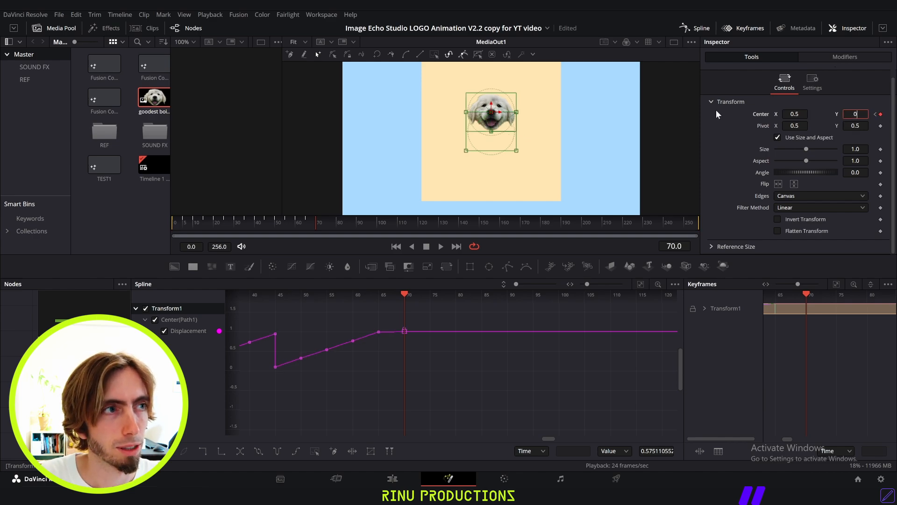
{"action": "type", "text": ".5"}
{"action": "key", "text": "Tab"}
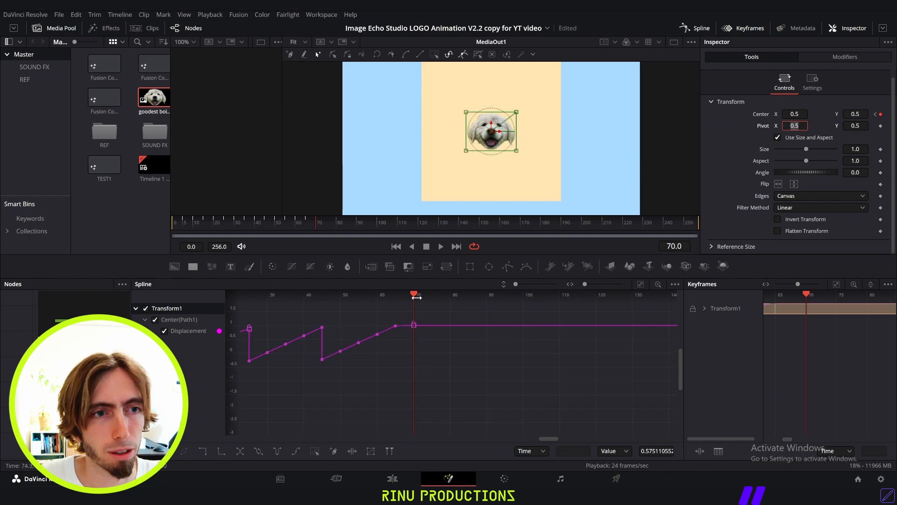
Step: Play the animation from frame 0 to review the dog's movement through the duplicated loops
{"action": "left_click", "coordinate": [178, 223]}
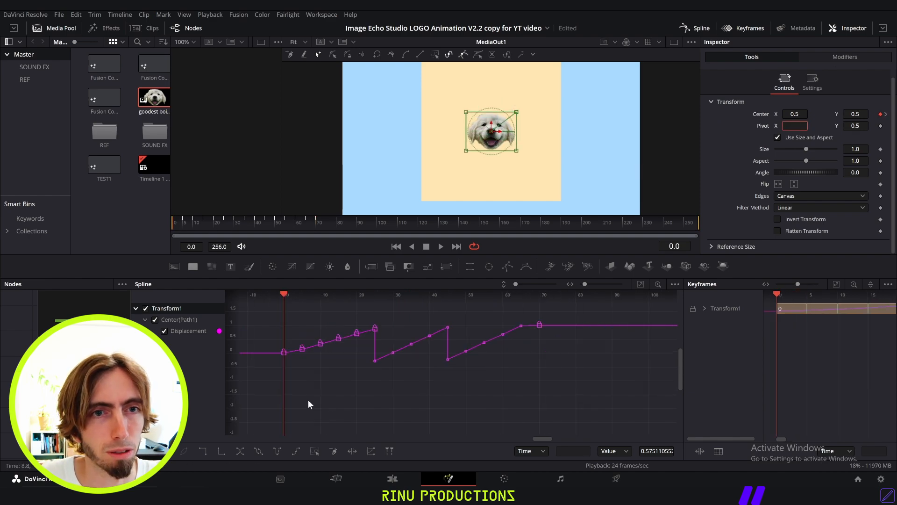
{"action": "key", "text": "space"}
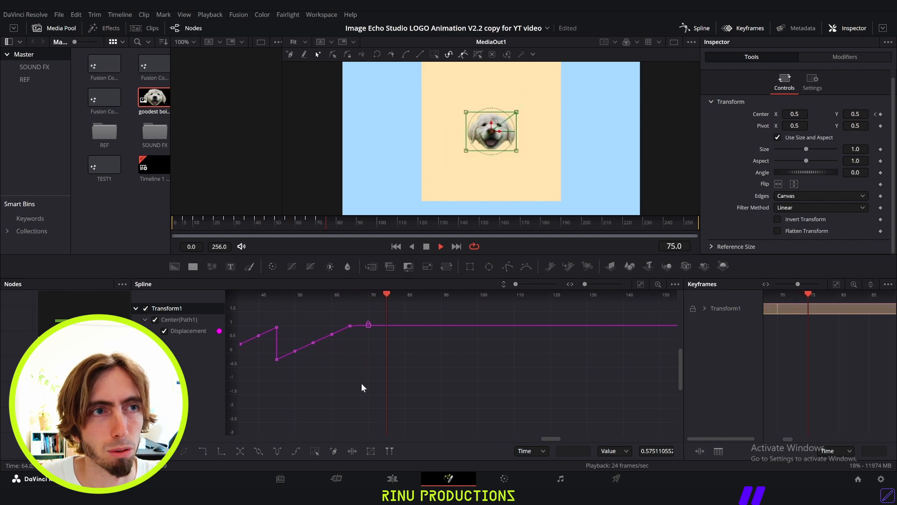
{"action": "key", "text": "space"}
Step: Step backward frame by frame to frame 25 to examine the dog's position at each loop's start and end
{"action": "key", "text": "Left"}
{"action": "key", "text": "Left"}
{"action": "key", "text": "Left"}
{"action": "key", "text": "Left"}
{"action": "key", "text": "Left"}
{"action": "key", "text": "Left"}
{"action": "key", "text": "Left"}
{"action": "key", "text": "Left"}
{"action": "key", "text": "Left"}
{"action": "key", "text": "Left"}
{"action": "key", "text": "Left"}
{"action": "key", "text": "Left"}
{"action": "key", "text": "Left"}
{"action": "key", "text": "Left"}
{"action": "key", "text": "Left"}
{"action": "key", "text": "Left"}
{"action": "key", "text": "Left"}
{"action": "key", "text": "Left"}
{"action": "key", "text": "Left"}
{"action": "key", "text": "Left"}
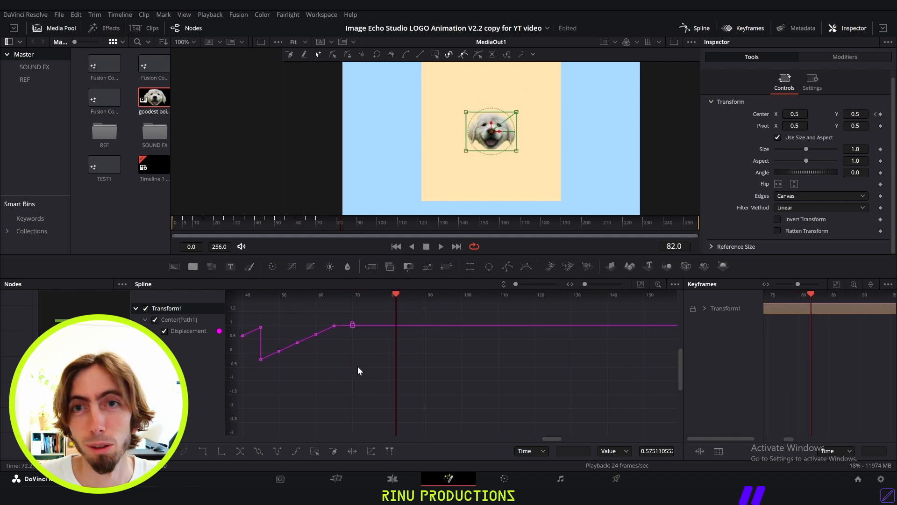
{"action": "key", "text": "Left"}
{"action": "key", "text": "Left"}
{"action": "key", "text": "Left"}
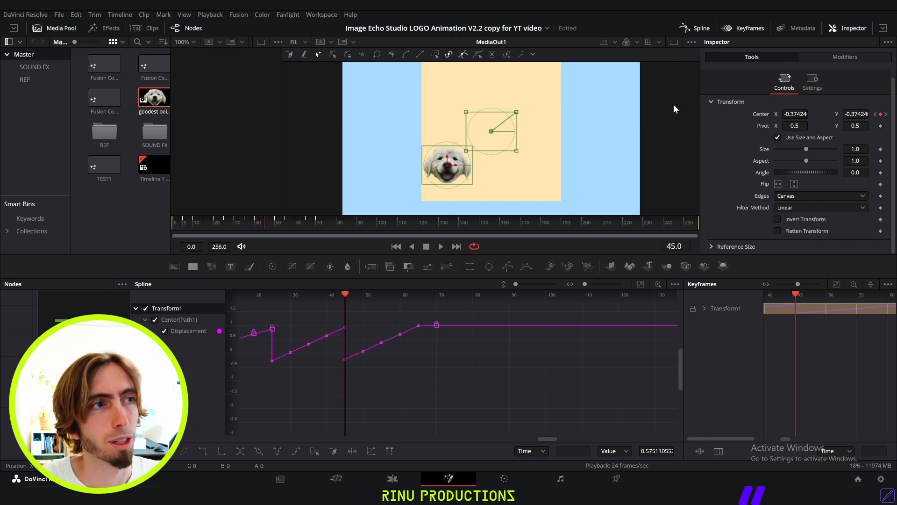
{"action": "key", "text": "Left"}
{"action": "key", "text": "Left"}
{"action": "key", "text": "Left"}
{"action": "key", "text": "Left"}
{"action": "key", "text": "Left"}
{"action": "key", "text": "Left"}
{"action": "key", "text": "Left"}
{"action": "key", "text": "Left"}
{"action": "key", "text": "Left"}
{"action": "key", "text": "Left"}
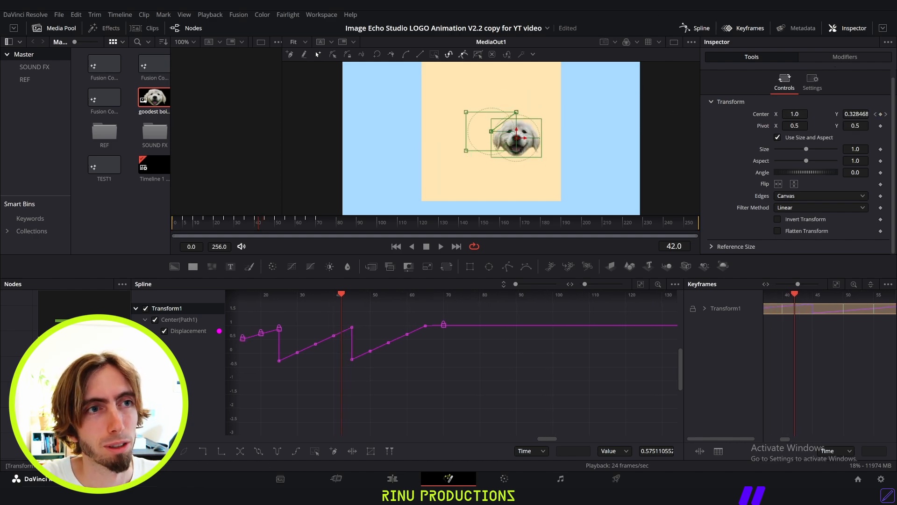
{"action": "key", "text": "Left"}
{"action": "key", "text": "Left"}
{"action": "key", "text": "Left"}
{"action": "key", "text": "Left"}
{"action": "key", "text": "Left"}
{"action": "key", "text": "Left"}
{"action": "key", "text": "Left"}
{"action": "key", "text": "Left"}
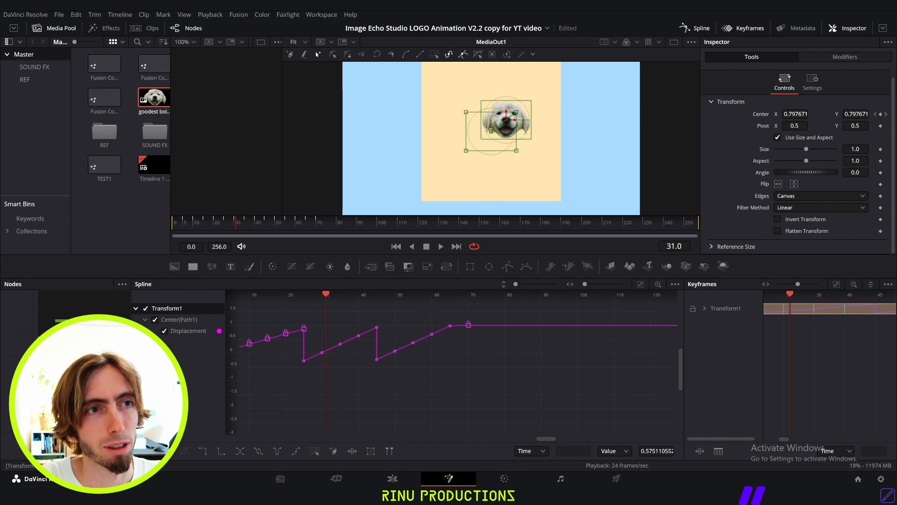
{"action": "key", "text": "Left"}
{"action": "key", "text": "Left"}
{"action": "key", "text": "Left"}
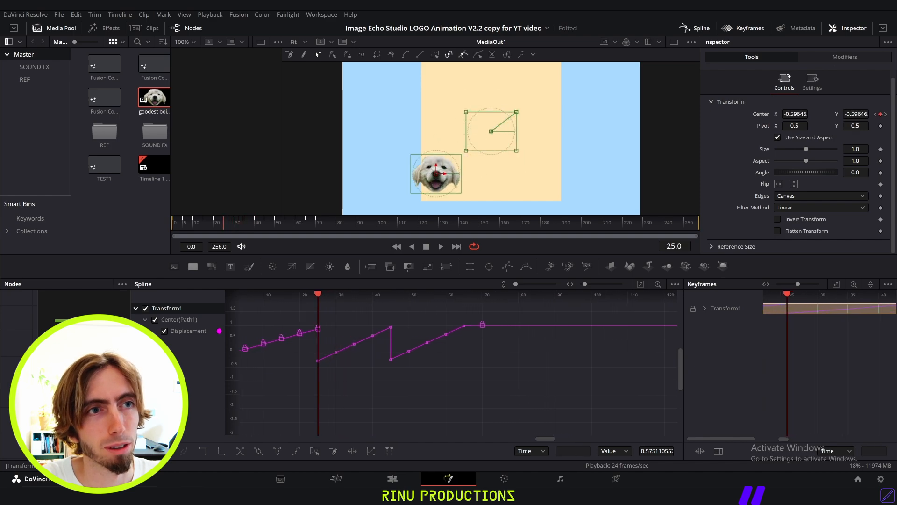
{"action": "key", "text": "Right"}
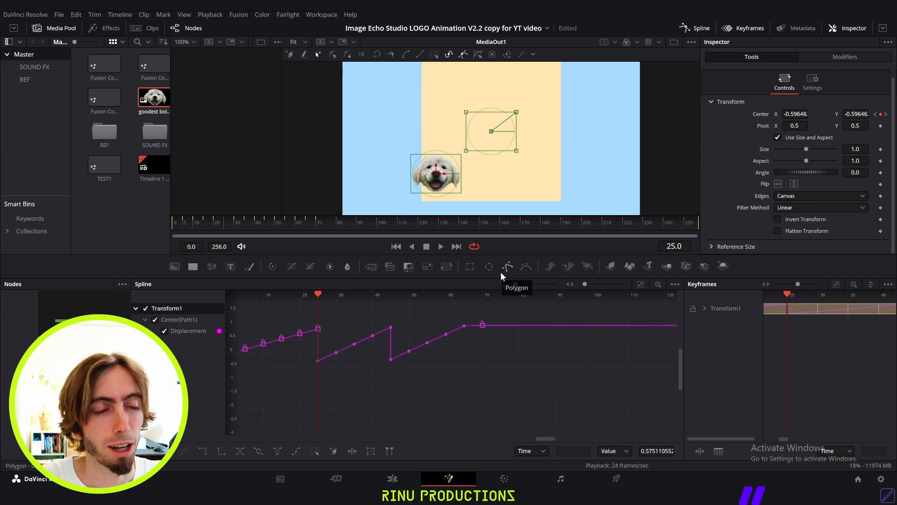
Step: Scrub the playhead from frame 25 to 66 and fit the whole Displacement curve to examine its looped sections
{"action": "left_click", "coordinate": [317, 295]}
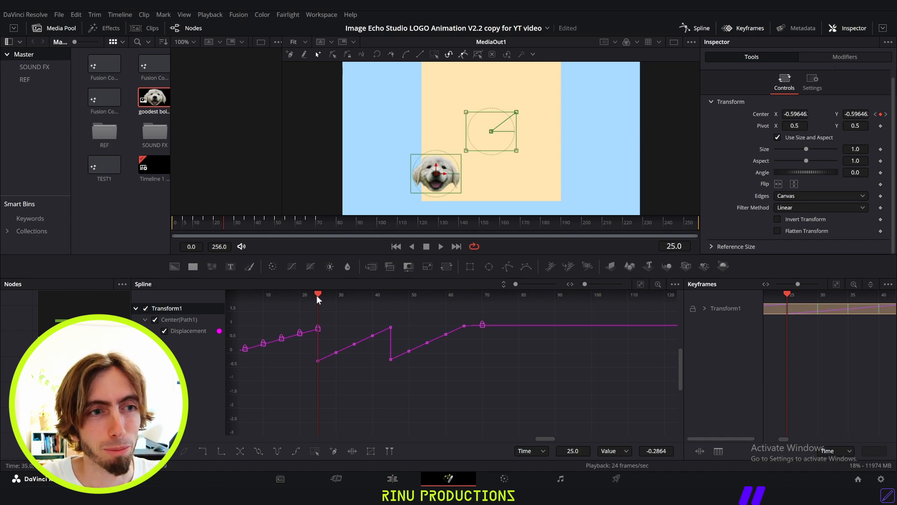
{"action": "left_click_drag", "start_coordinate": [318, 295], "coordinate": [467, 297]}
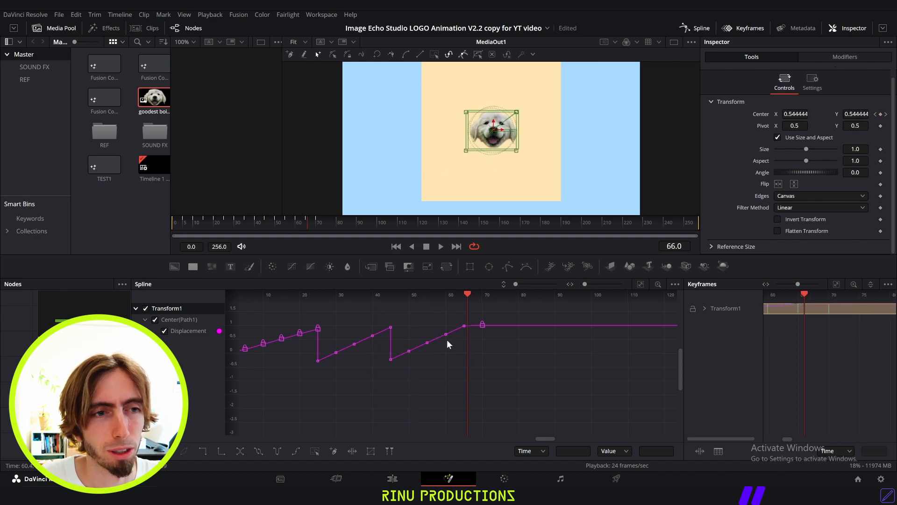
{"action": "scroll", "coordinate": [466, 331], "scroll_direction": "up", "scroll_amount": 3}
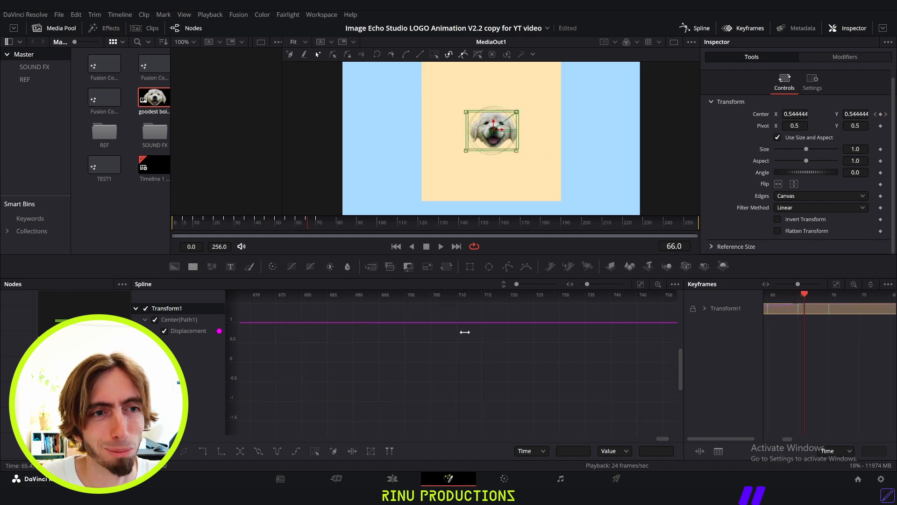
{"action": "left_click", "coordinate": [640, 285]}
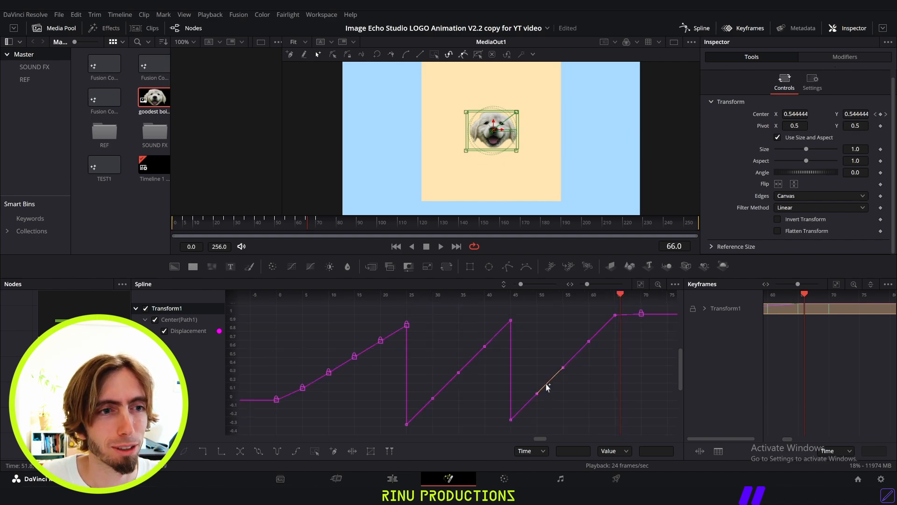
Step: Undo the frame 70 position change and the loop duplication on the Displacement curve
{"action": "key", "text": "ctrl+z"}
{"action": "key", "text": "ctrl+z"}
{"action": "key", "text": "ctrl+z"}
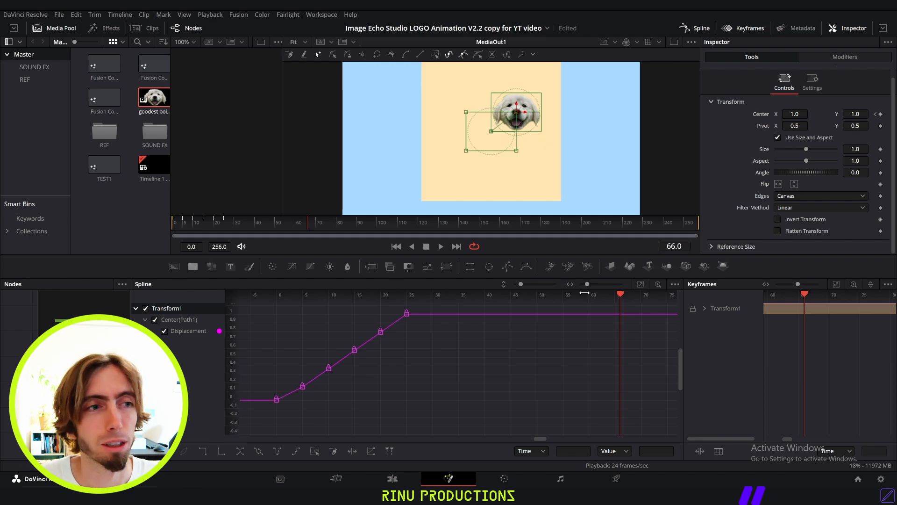
Step: Move the playhead to frame 70 and save the project
{"action": "scroll", "coordinate": [617, 337], "scroll_direction": "right", "scroll_amount": 5}
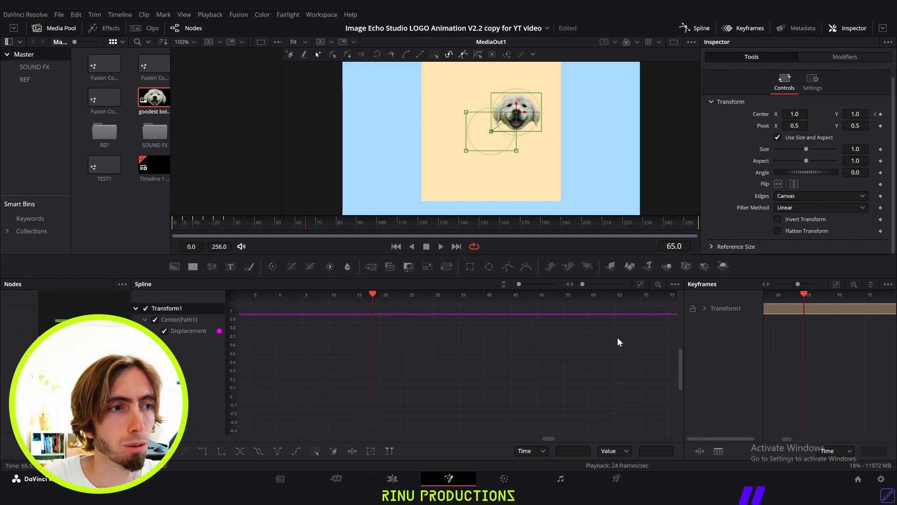
{"action": "left_click_drag", "start_coordinate": [311, 220], "coordinate": [318, 220]}
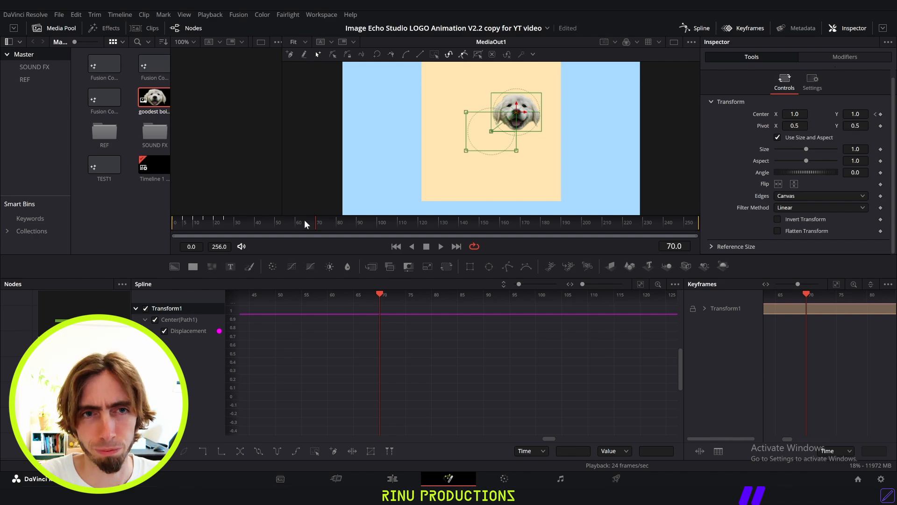
{"action": "key", "text": "ctrl+s"}
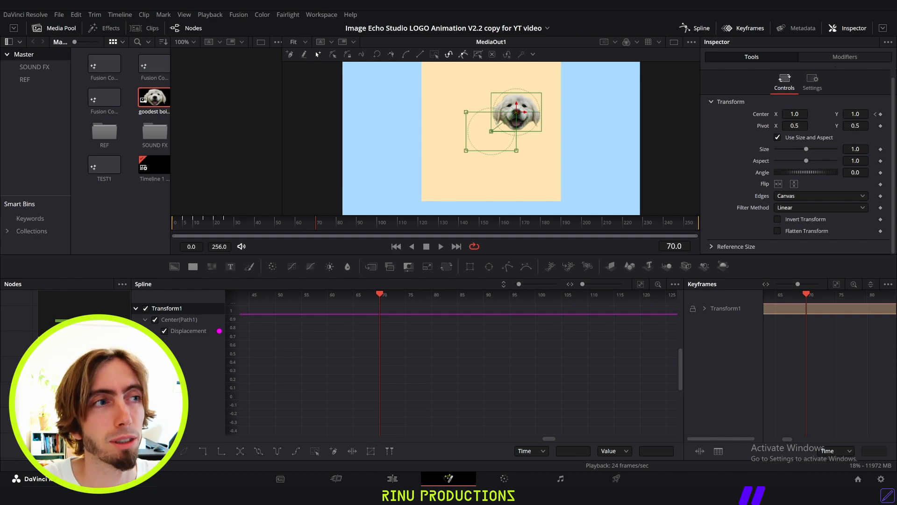
Step: Set Transform1's Center X and Y to 0.5 at frame 70
{"action": "left_click", "coordinate": [799, 114]}
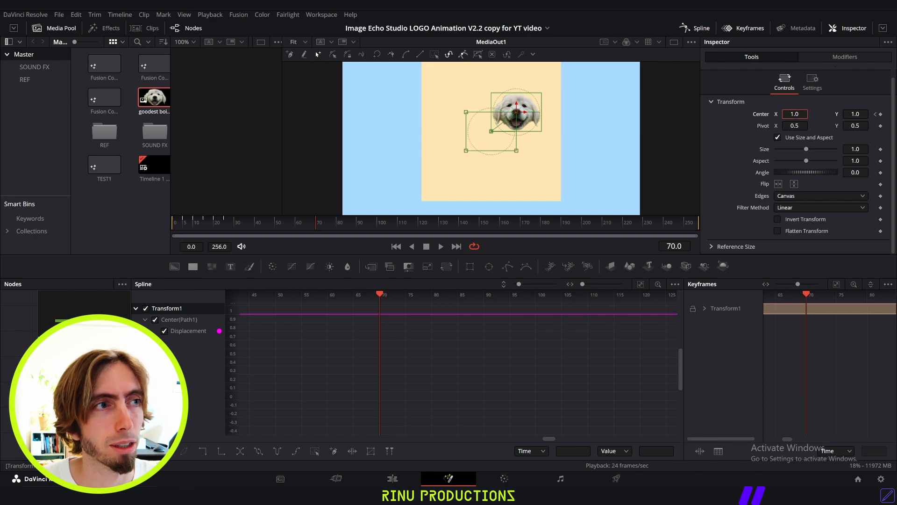
{"action": "key", "text": "BackSpace"}
{"action": "key", "text": "BackSpace"}
{"action": "key", "text": "BackSpace"}
{"action": "type", "text": "0.5"}
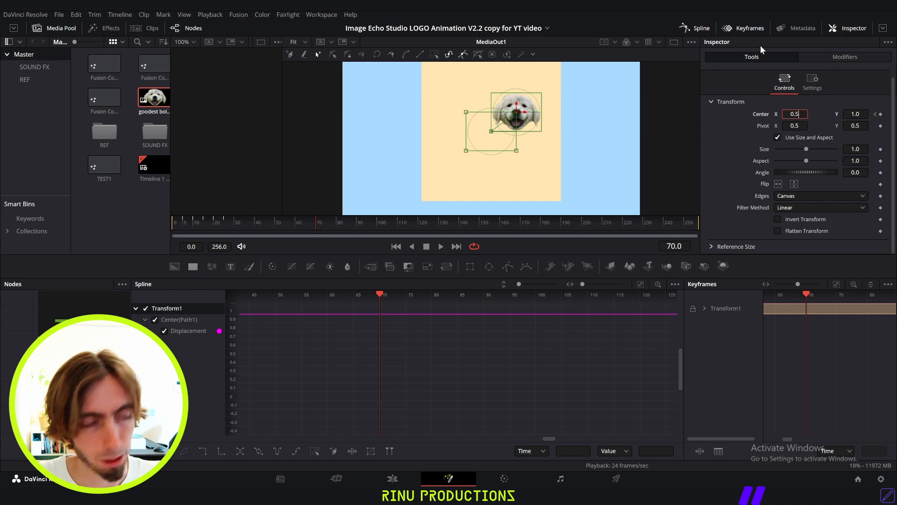
{"action": "key", "text": "Tab"}
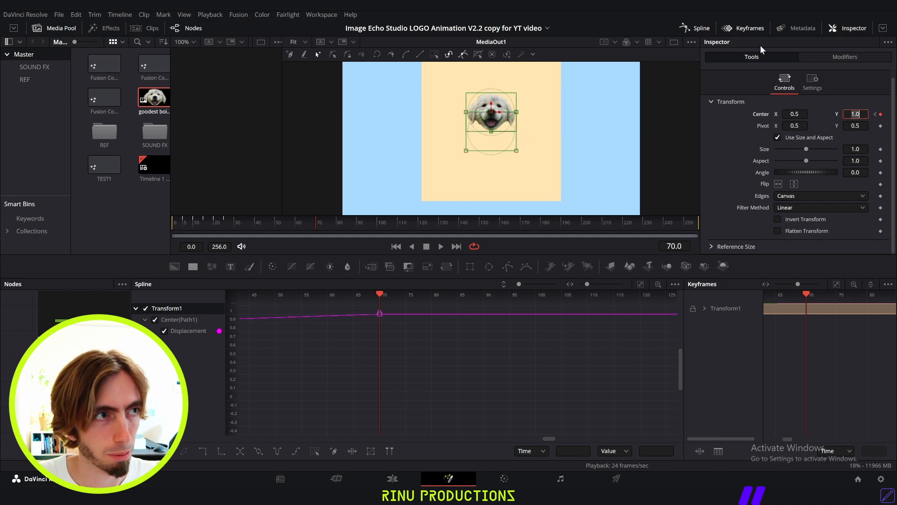
{"action": "type", "text": "0.5"}
{"action": "key", "text": "Tab"}
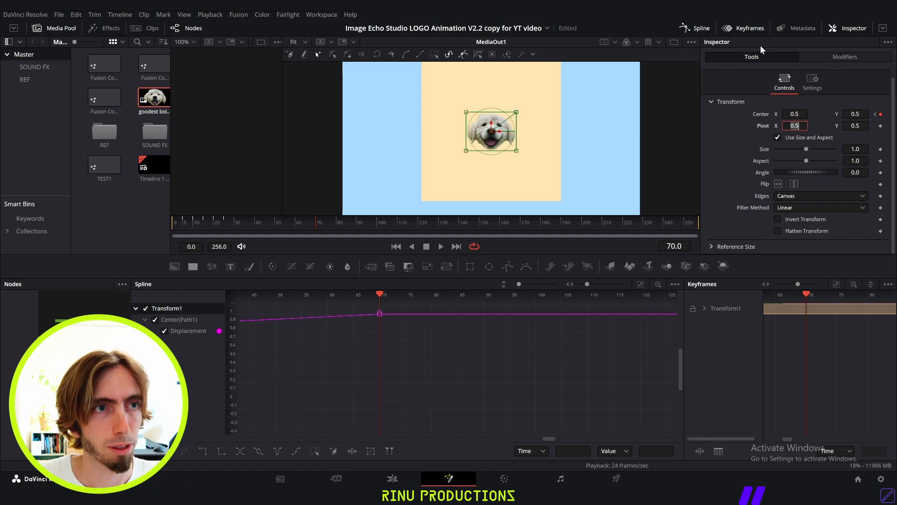
{"action": "key", "text": "BackSpace"}
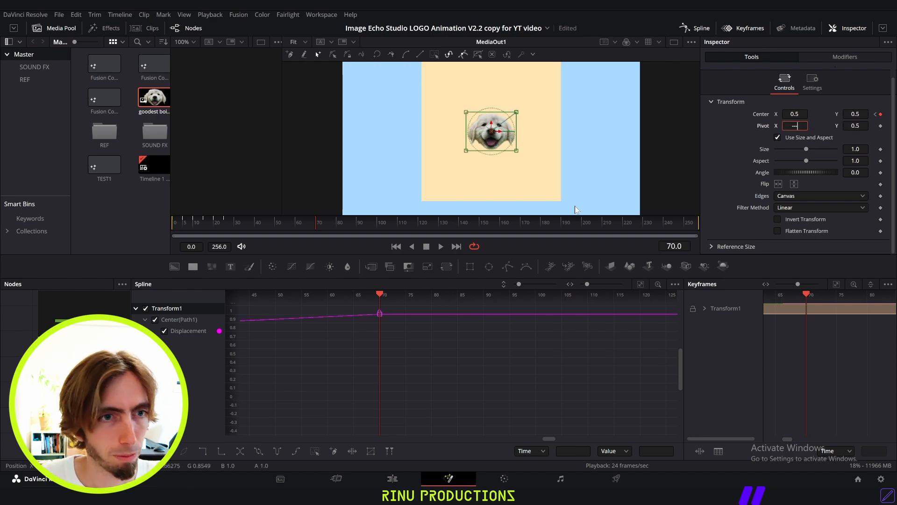
Step: Fit the Displacement curve in the Spline editor and play the animation to review the dog's return to center
{"action": "scroll", "coordinate": [321, 352], "scroll_direction": "down", "scroll_amount": 4}
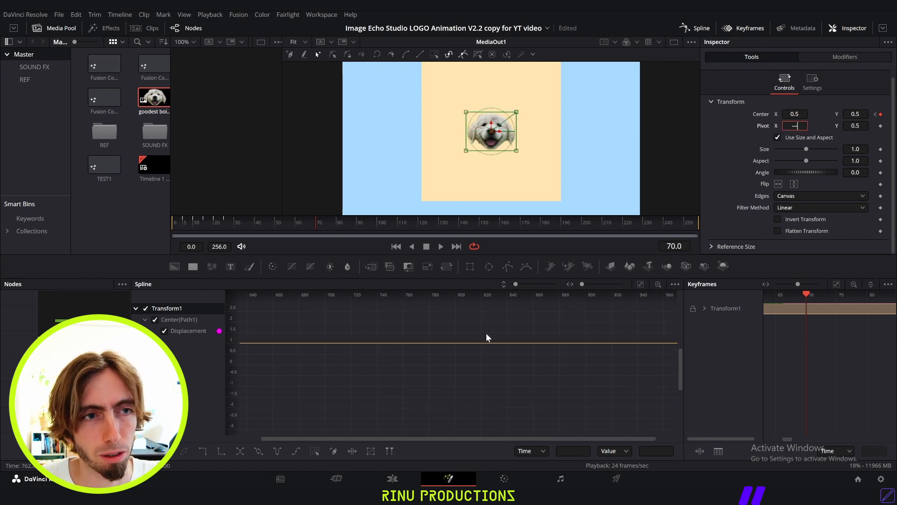
{"action": "left_click", "coordinate": [640, 284]}
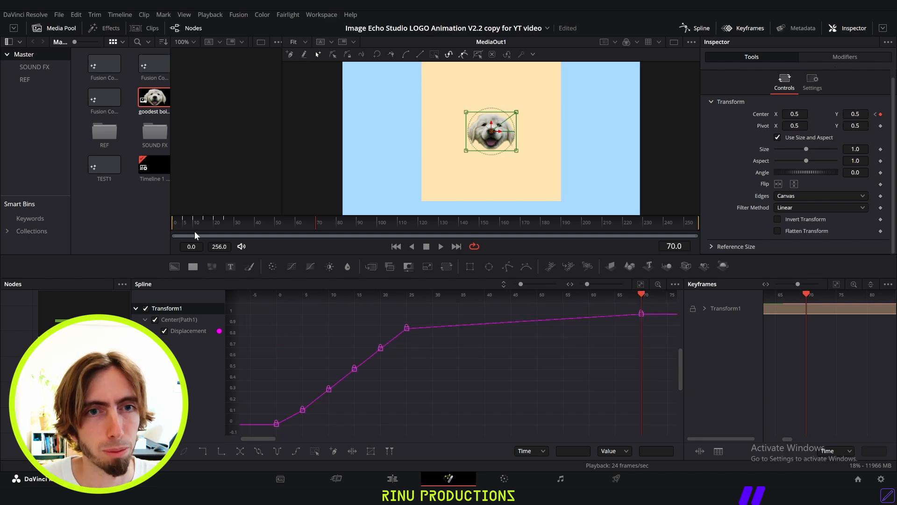
{"action": "key", "text": "space"}
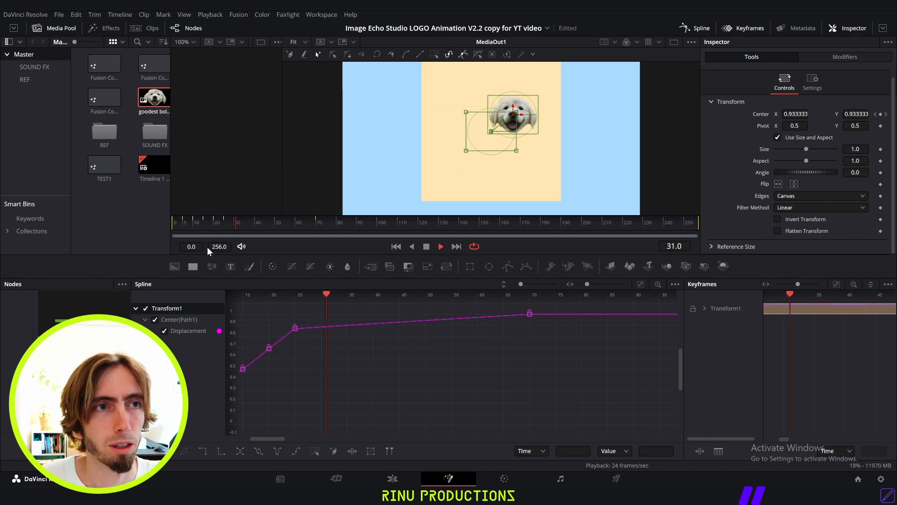
{"action": "key", "text": "space"}
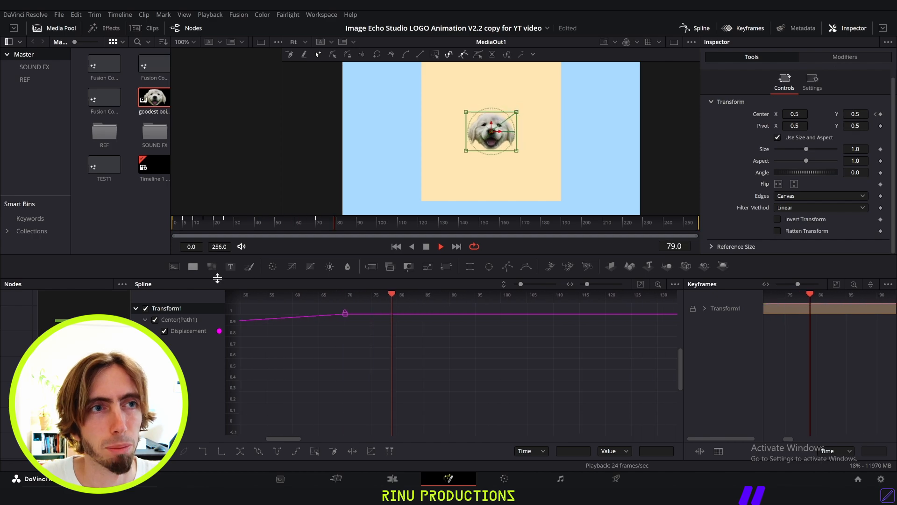
Step: Duplicate the Displacement keyframes from frames 5 to 25 as a loop with 2 repetitions
{"action": "key", "text": "ctrl+f"}
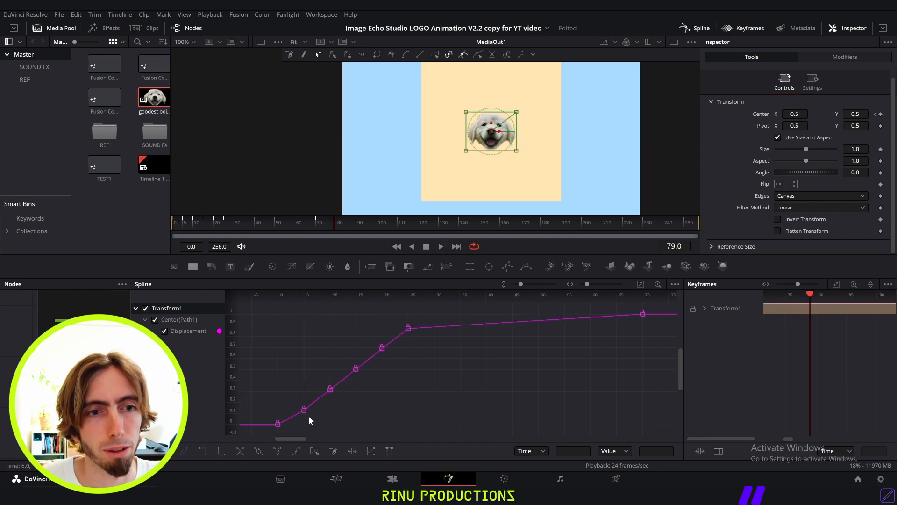
{"action": "left_click_drag", "start_coordinate": [322, 367], "coordinate": [451, 301]}
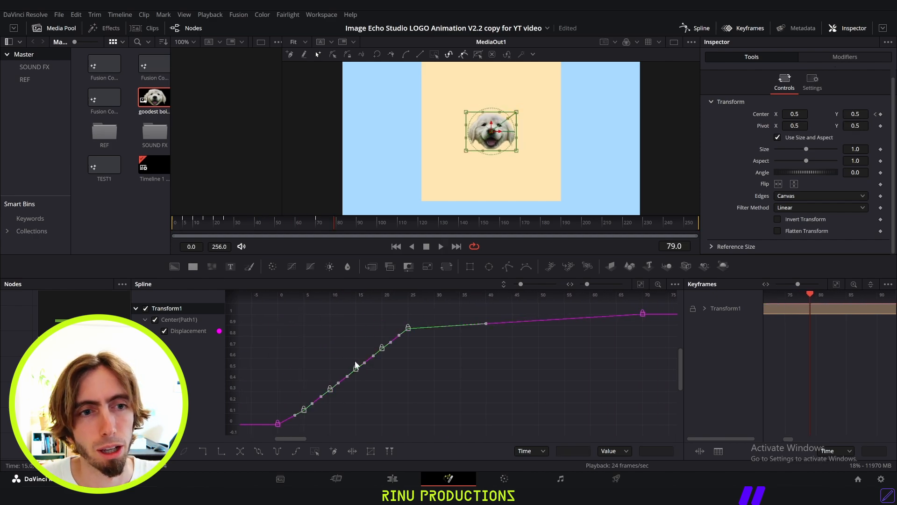
{"action": "right_click", "coordinate": [355, 370]}
{"action": "mouse_move", "coordinate": [439, 232]}
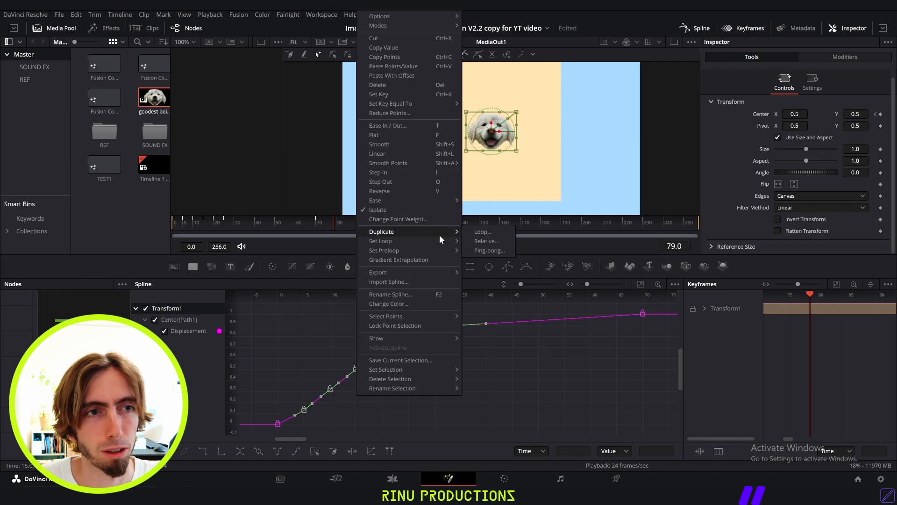
{"action": "left_click", "coordinate": [489, 233]}
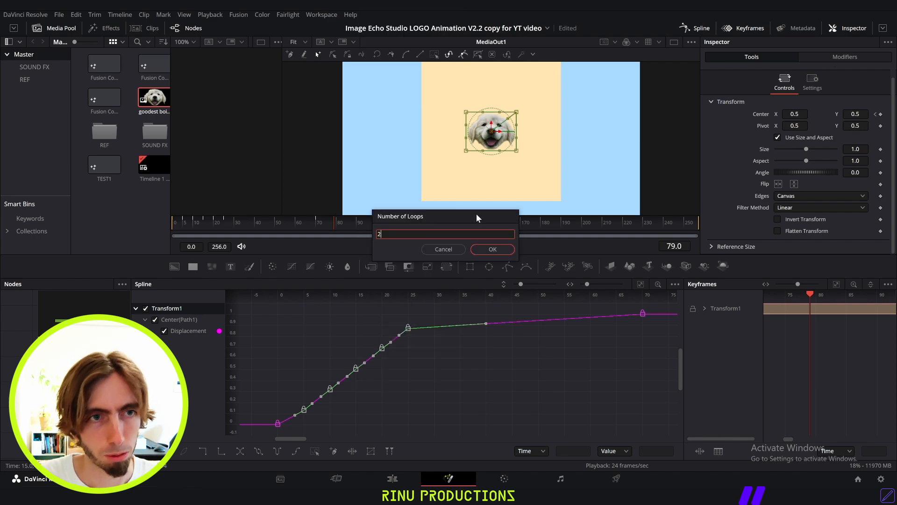
{"action": "key", "text": "Return"}
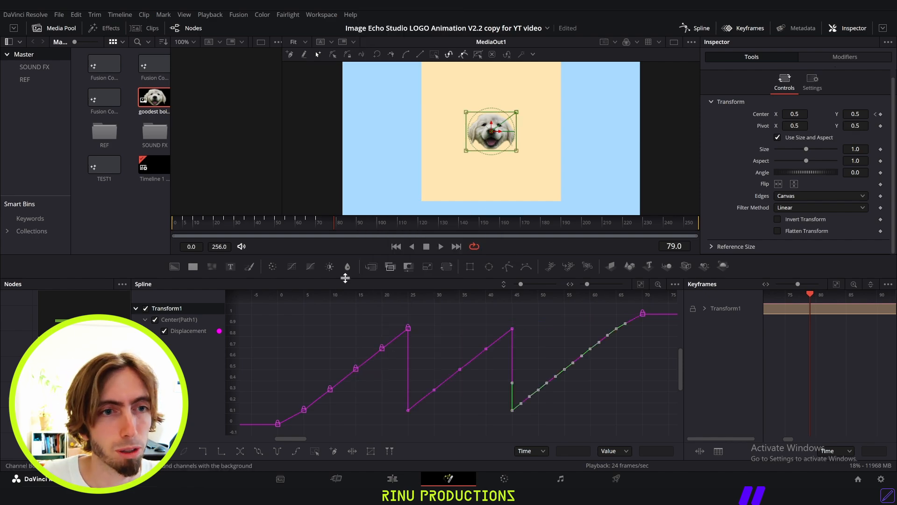
Step: Play the animation from the start to review the looped movement
{"action": "left_click_drag", "start_coordinate": [208, 226], "coordinate": [96, 215]}
{"action": "key", "text": "space"}
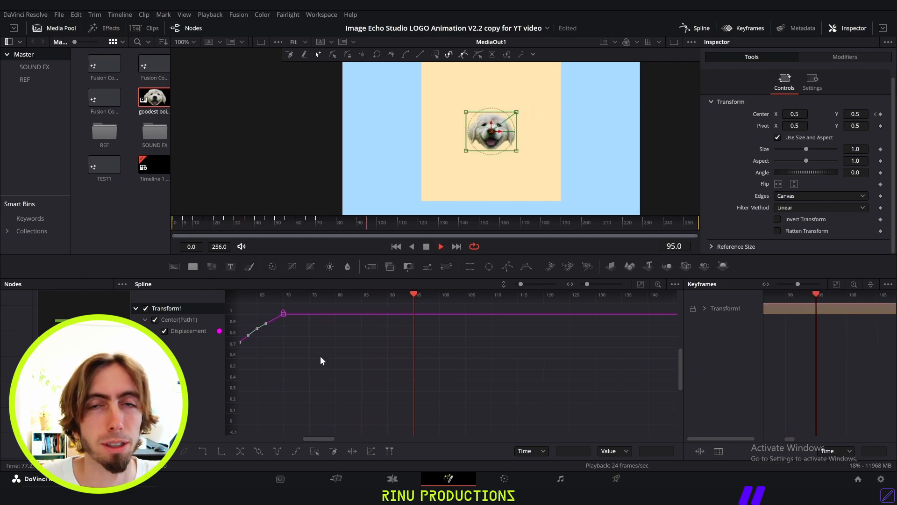
{"action": "key", "text": "space"}
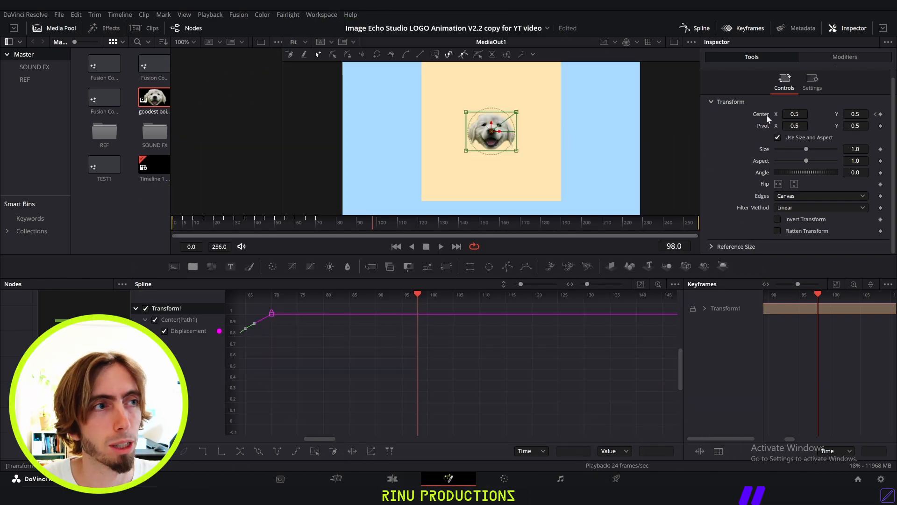
Step: Add a Center keyframe to Transform1 at frame 98 and set it to X 0.532, Y 1.663
{"action": "left_click", "coordinate": [880, 114]}
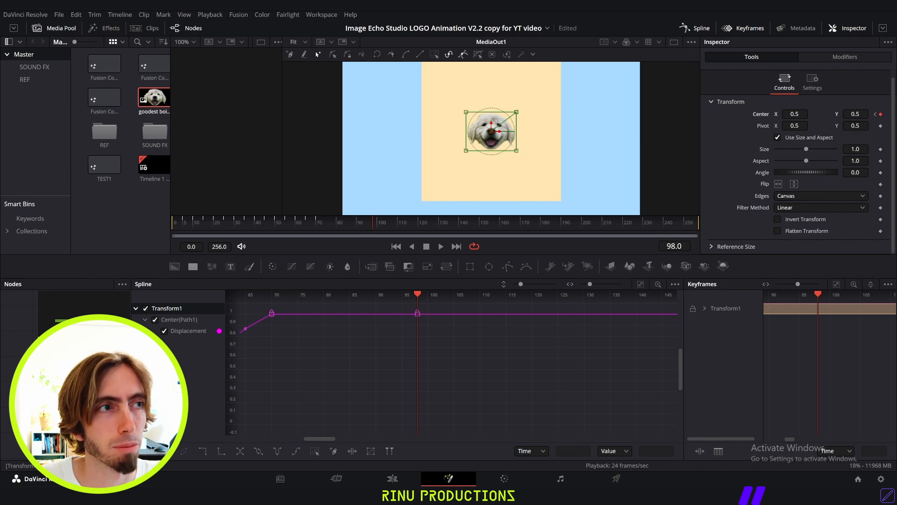
{"action": "left_click_drag", "start_coordinate": [794, 114], "coordinate": [895, 115]}
{"action": "scroll", "coordinate": [657, 117], "scroll_direction": "up", "scroll_amount": 1}
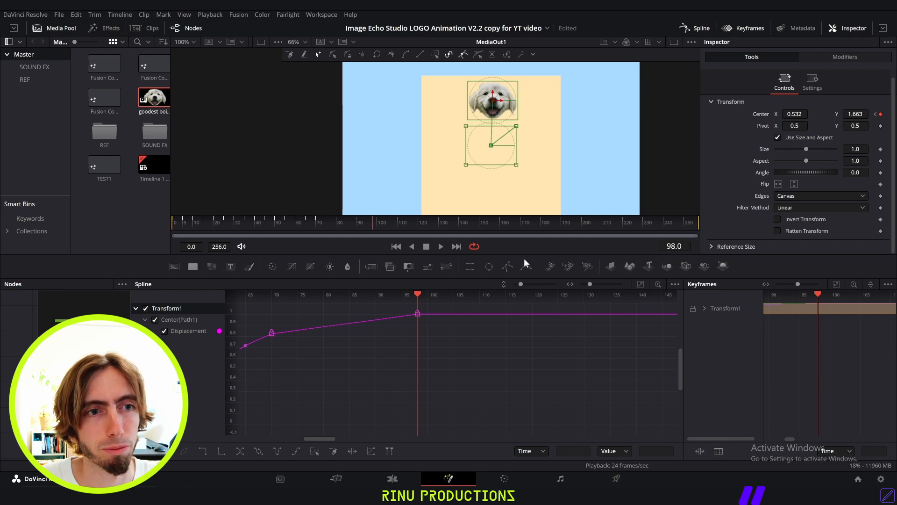
Step: Play the animation to review the dog's upward move to the frame 98 position
{"action": "left_click", "coordinate": [188, 220]}
{"action": "key", "text": "space"}
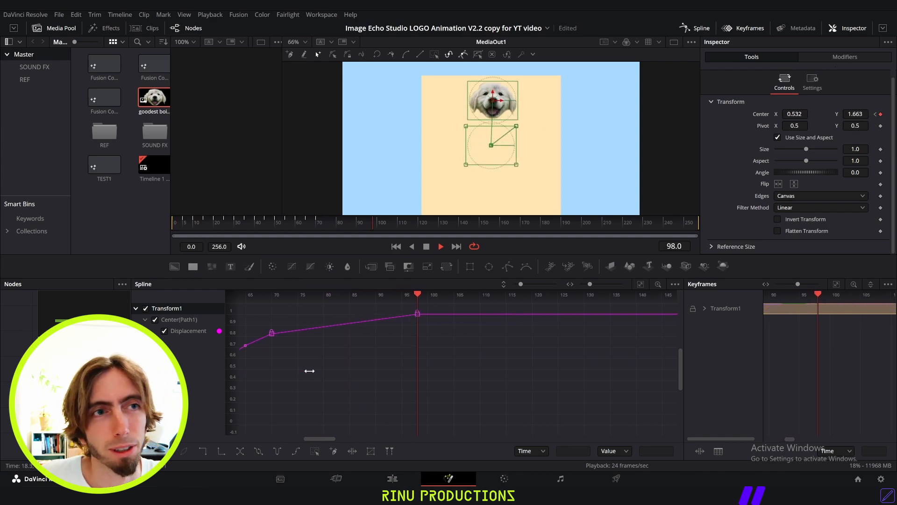
{"action": "key", "text": "space"}
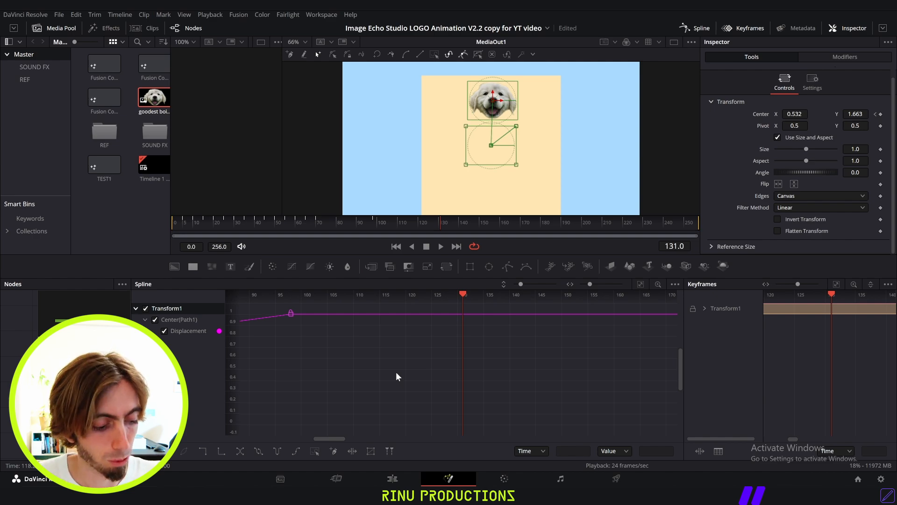
Step: Select the looped keyframes on the Displacement curve and show the Path1 modifier's settings
{"action": "scroll", "coordinate": [396, 372], "scroll_direction": "left", "scroll_amount": 10}
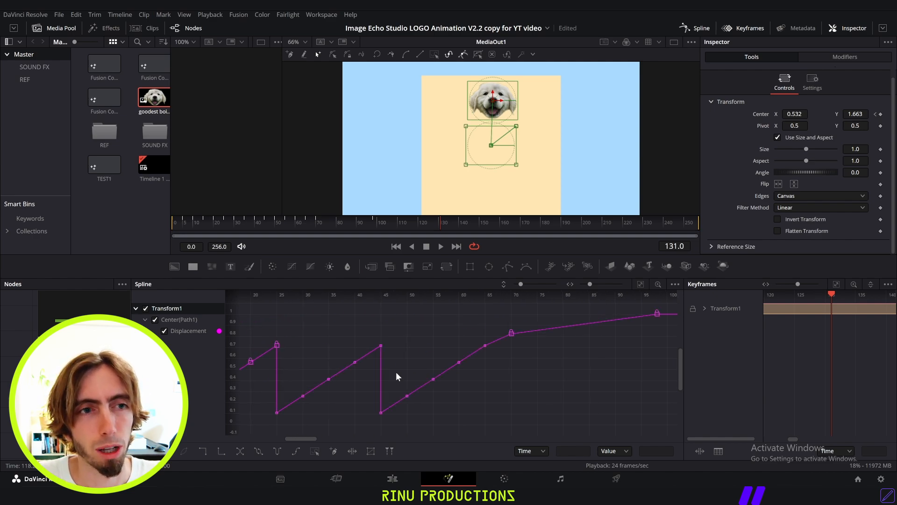
{"action": "left_click_drag", "start_coordinate": [538, 416], "coordinate": [258, 303]}
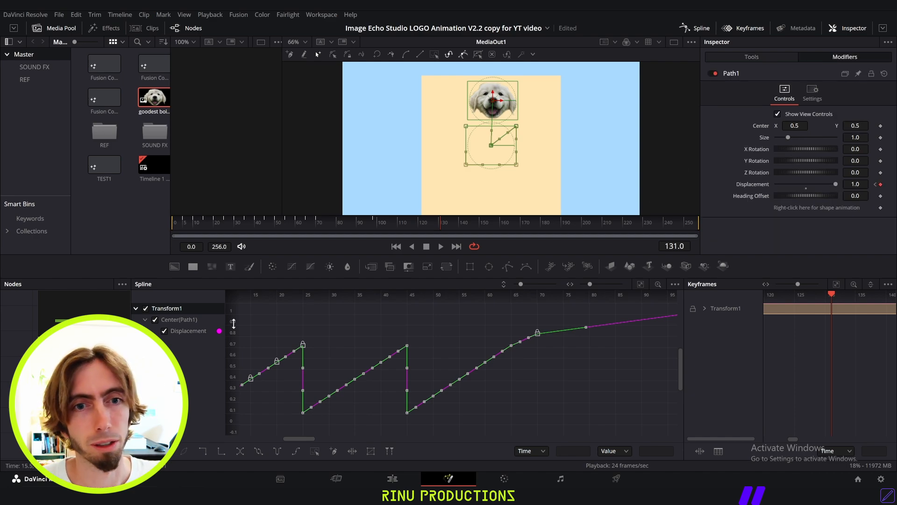
{"action": "left_click", "coordinate": [199, 322]}
{"action": "left_click", "coordinate": [192, 332]}
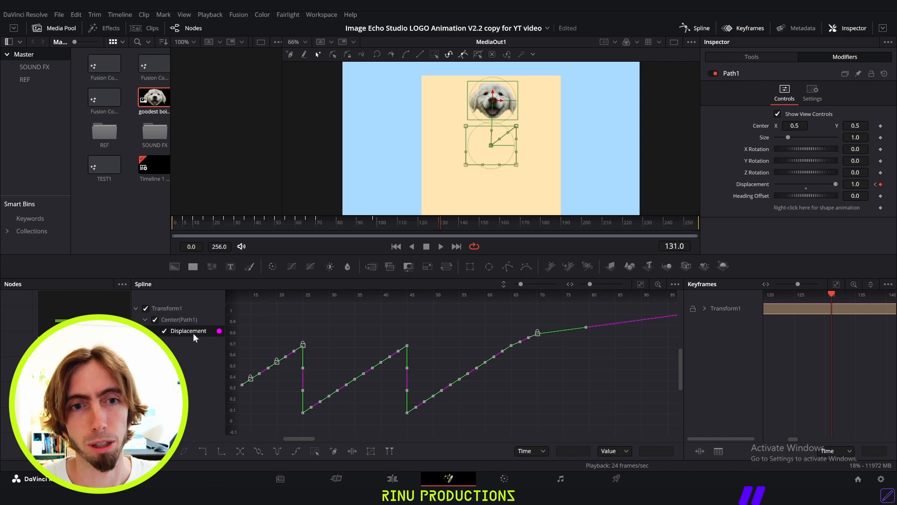
{"action": "left_click", "coordinate": [215, 322]}
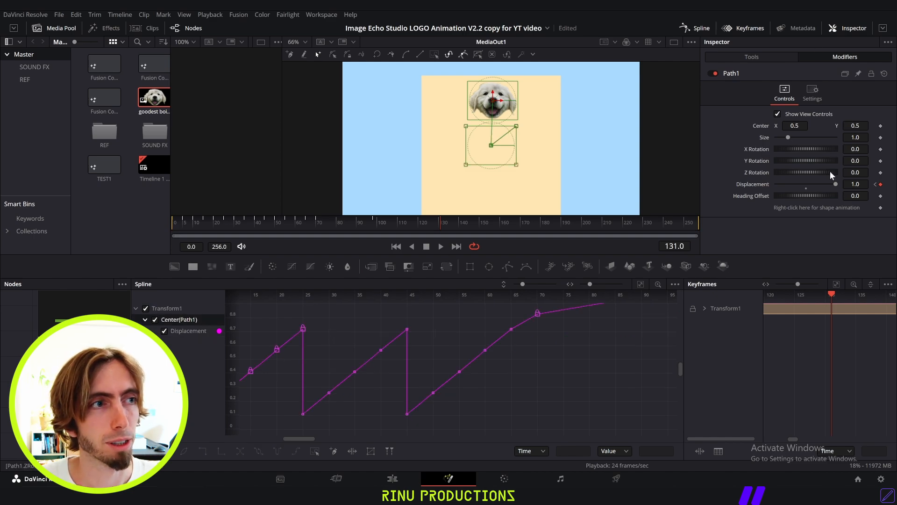
Step: Scrub Path1's Displacement back to 1.0 at frame 131 and set the path's Center X to 1.376
{"action": "left_click_drag", "start_coordinate": [837, 184], "coordinate": [877, 153]}
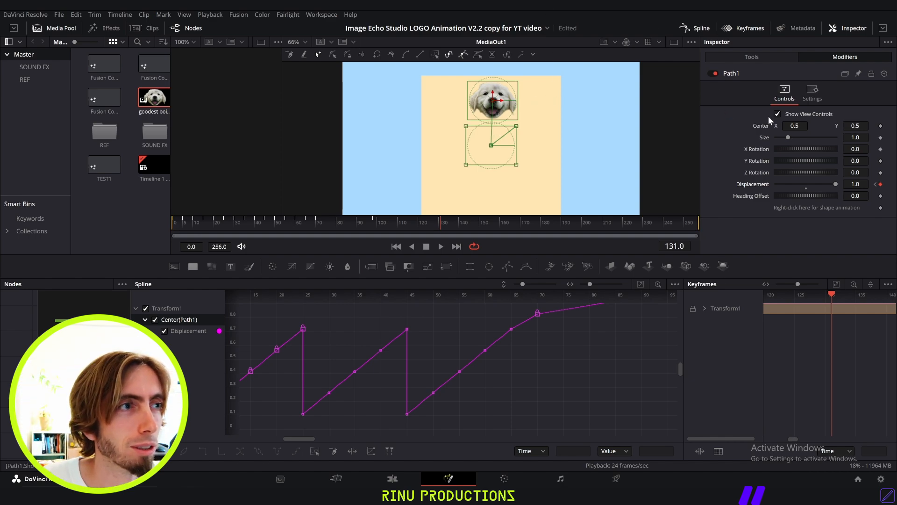
{"action": "left_click_drag", "start_coordinate": [794, 126], "coordinate": [879, 125]}
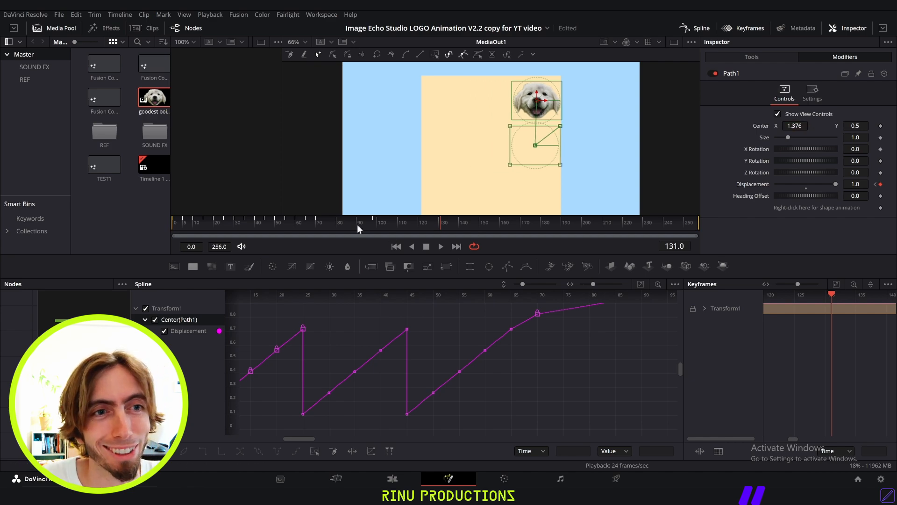
Step: Play the animation from the start to review the whole path shifted sideways
{"action": "left_click_drag", "start_coordinate": [357, 224], "coordinate": [124, 216]}
{"action": "key", "text": "space"}
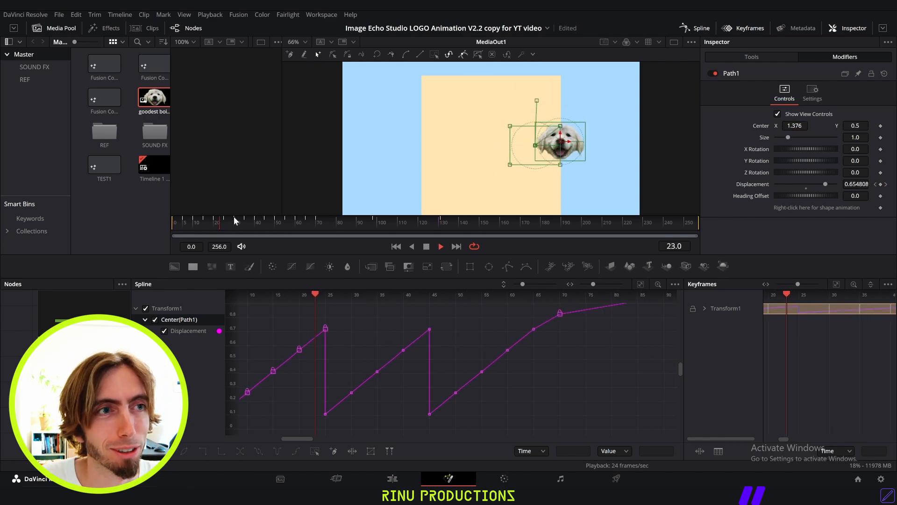
{"action": "key", "text": "space"}
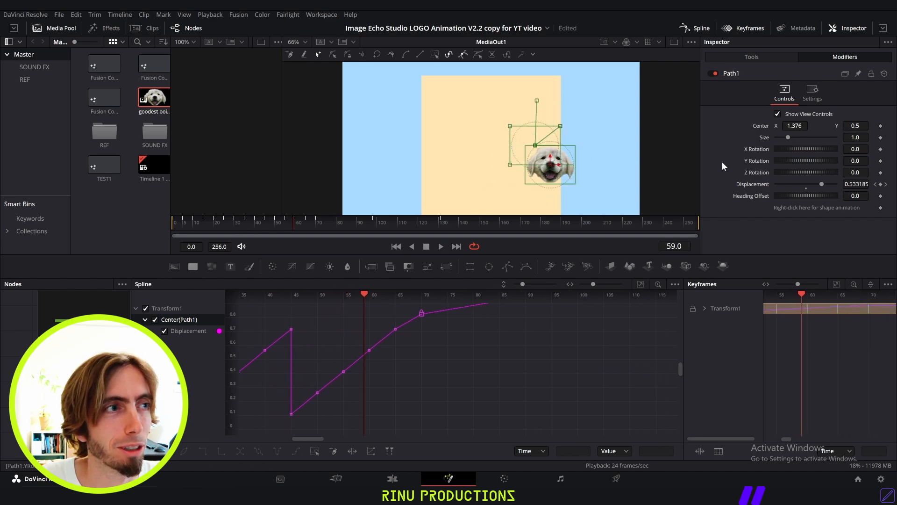
{"action": "key", "text": "space"}
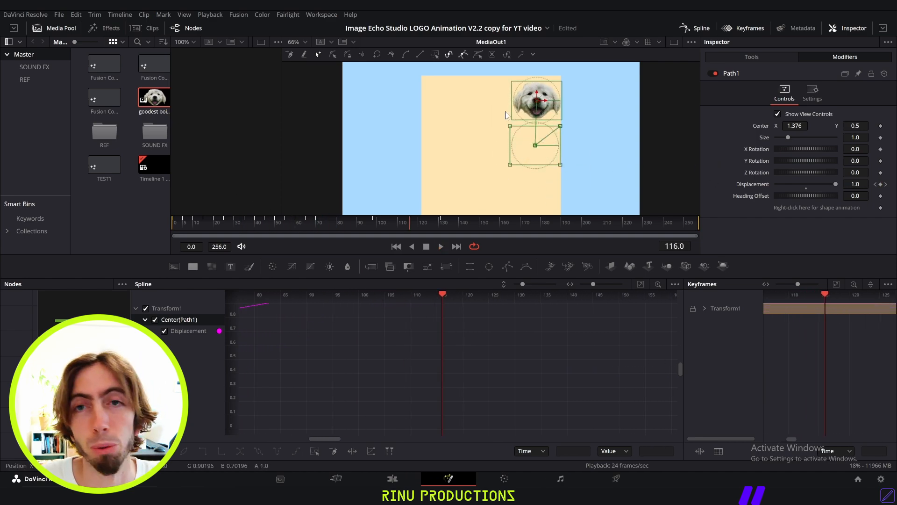
Step: Return to Transform1's settings and examine the complete Displacement curve in the Spline editor
{"action": "left_click", "coordinate": [756, 57]}
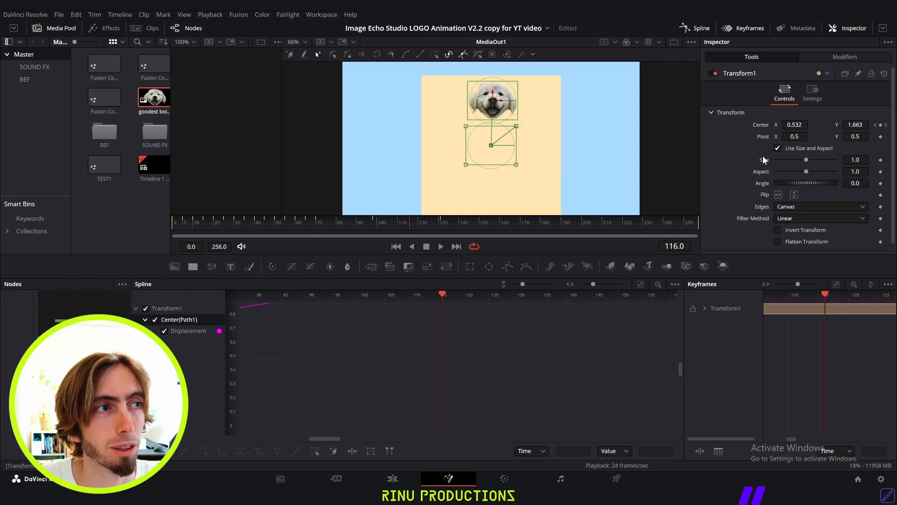
{"action": "scroll", "coordinate": [424, 340], "scroll_direction": "up", "scroll_amount": 3}
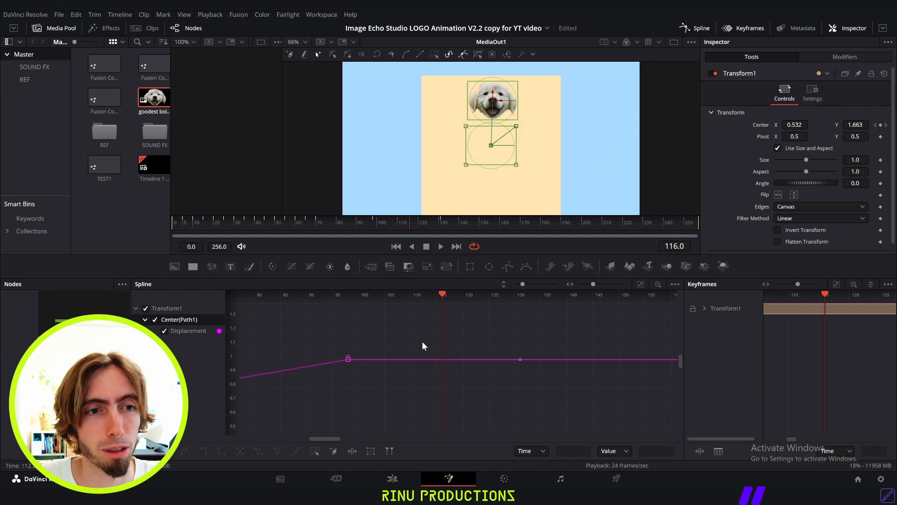
{"action": "scroll", "coordinate": [422, 341], "scroll_direction": "up", "scroll_amount": 3}
{"action": "scroll", "coordinate": [422, 343], "scroll_direction": "down", "scroll_amount": 6}
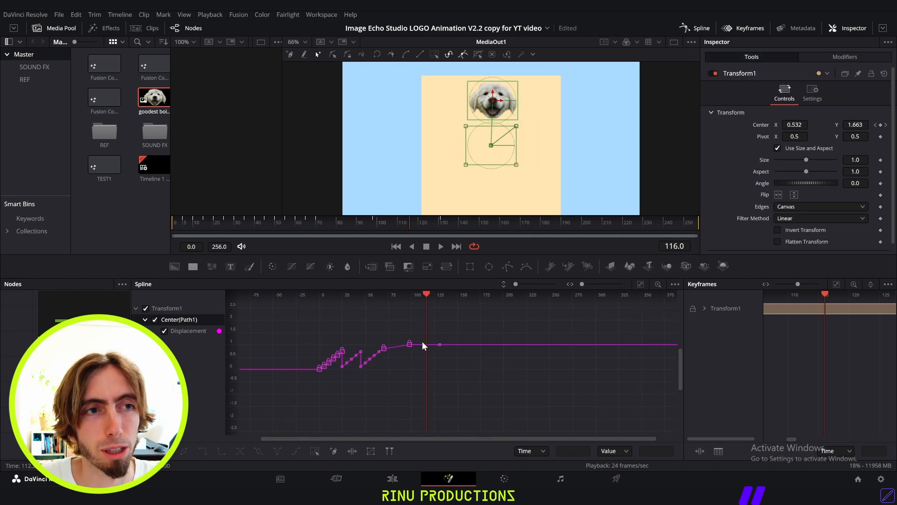
{"action": "scroll", "coordinate": [423, 345], "scroll_direction": "left", "scroll_amount": 5}
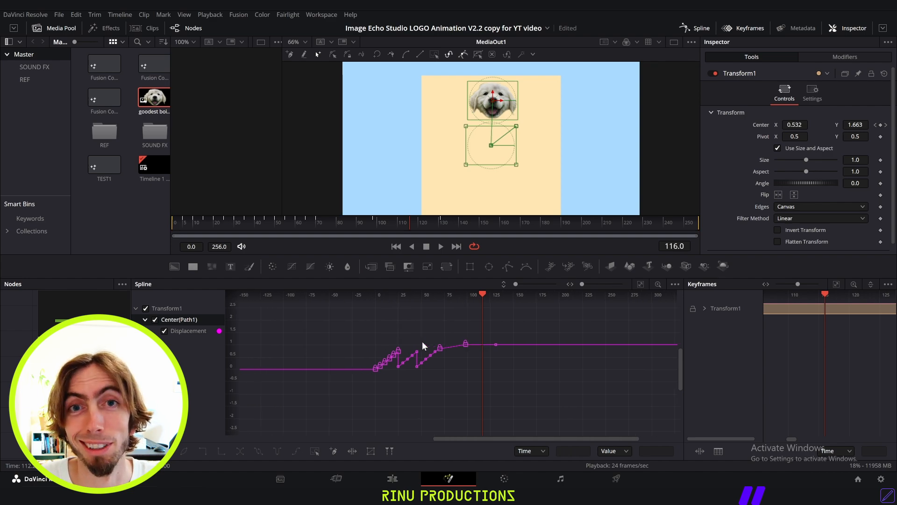